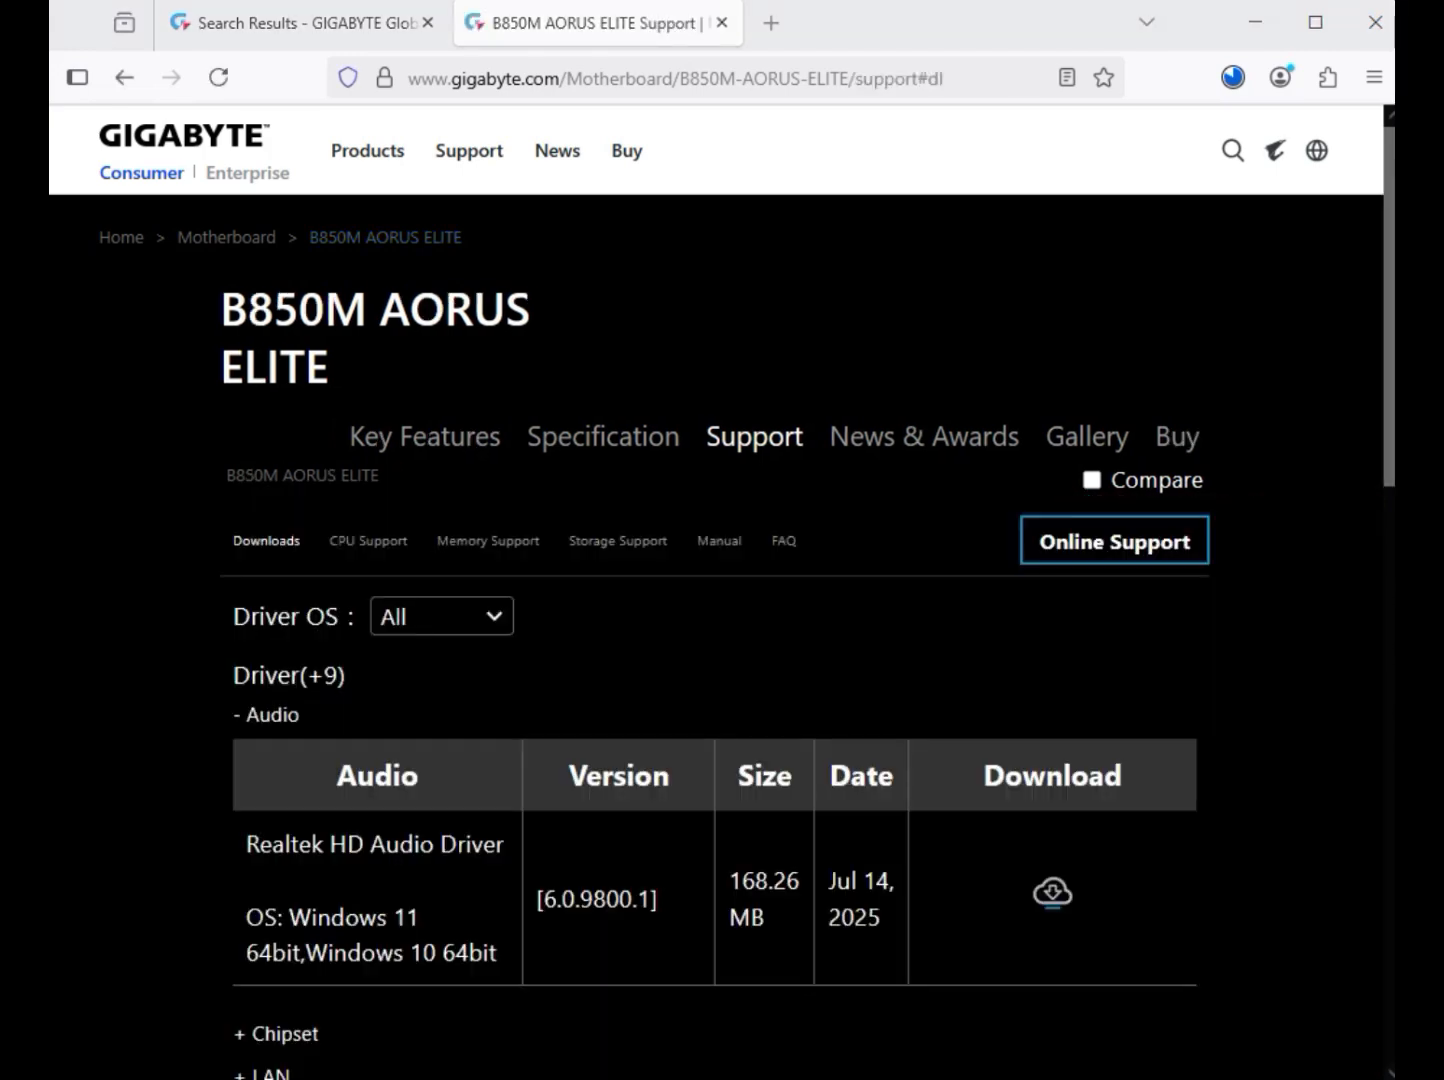
Filter the motherboard's driver downloads to Windows 11 64bit and download the Realtek HD Audio Driver
click(443, 616)
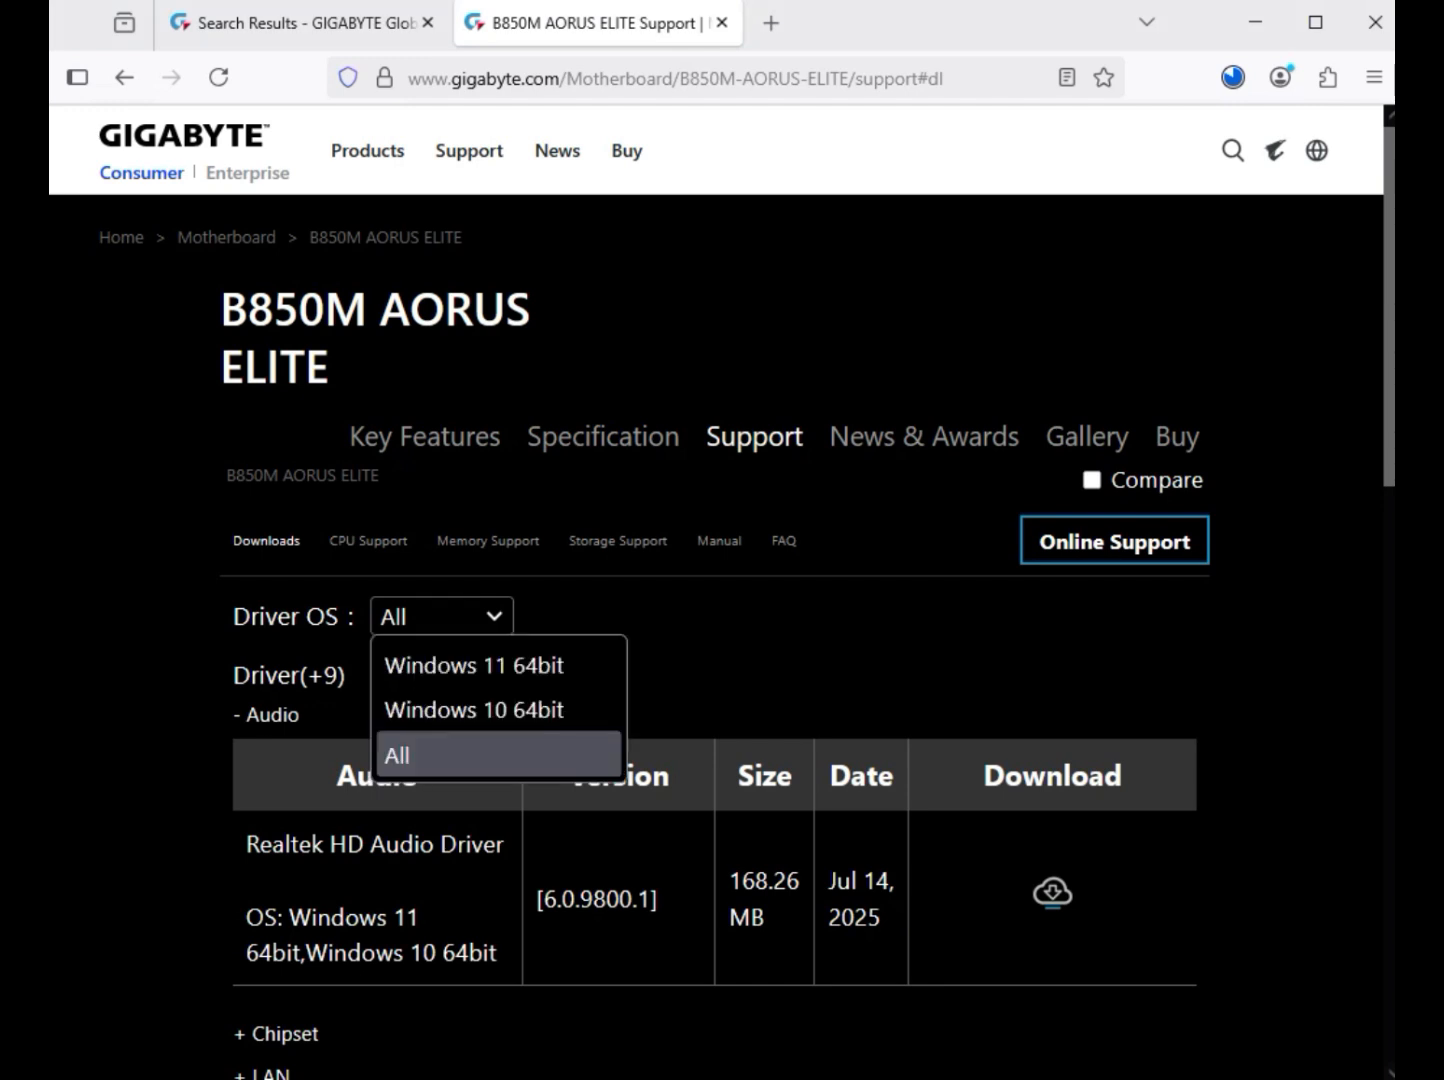
click(474, 666)
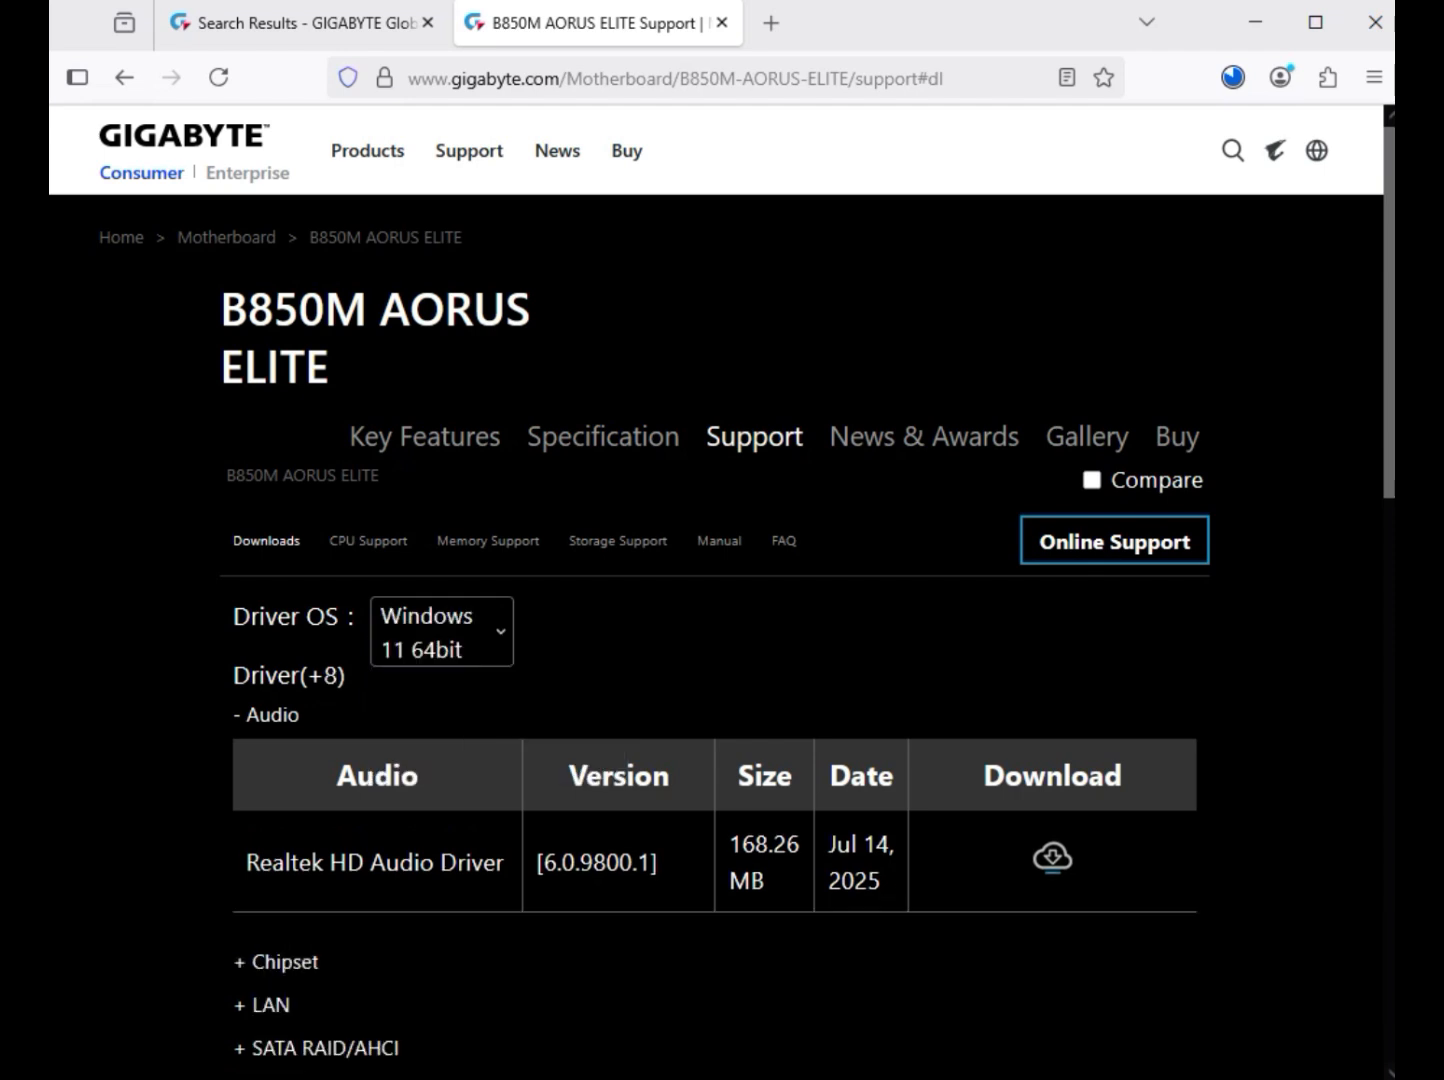
drag(259, 715, 300, 715)
drag(365, 862, 441, 862)
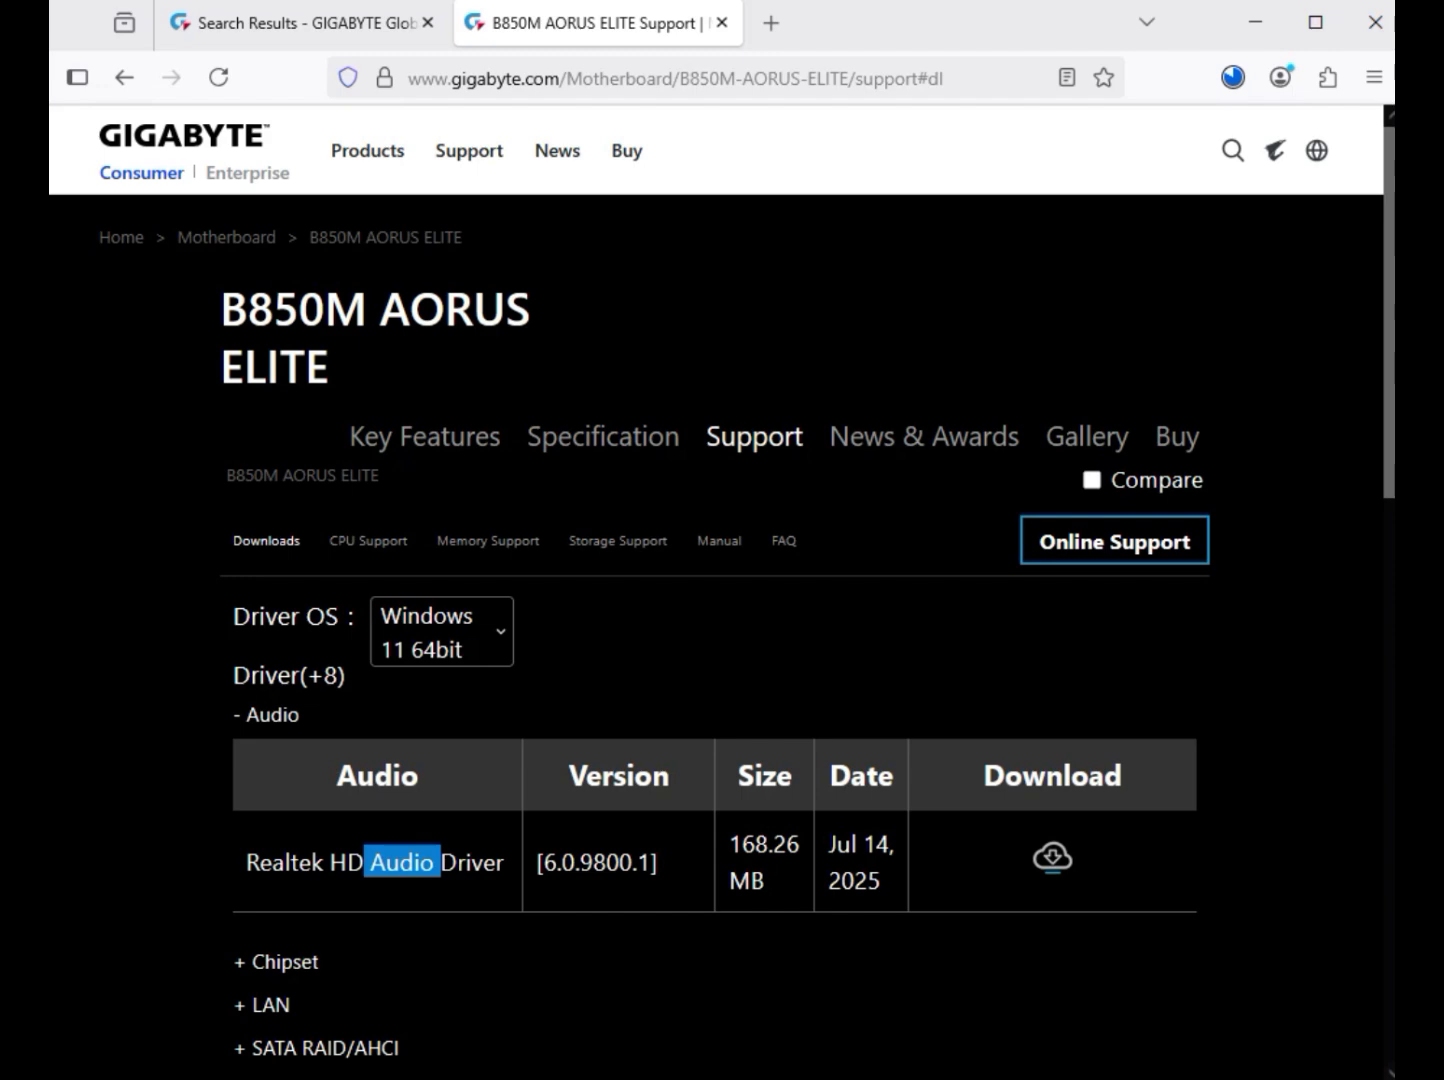
drag(1024, 858, 1082, 860)
click(1084, 861)
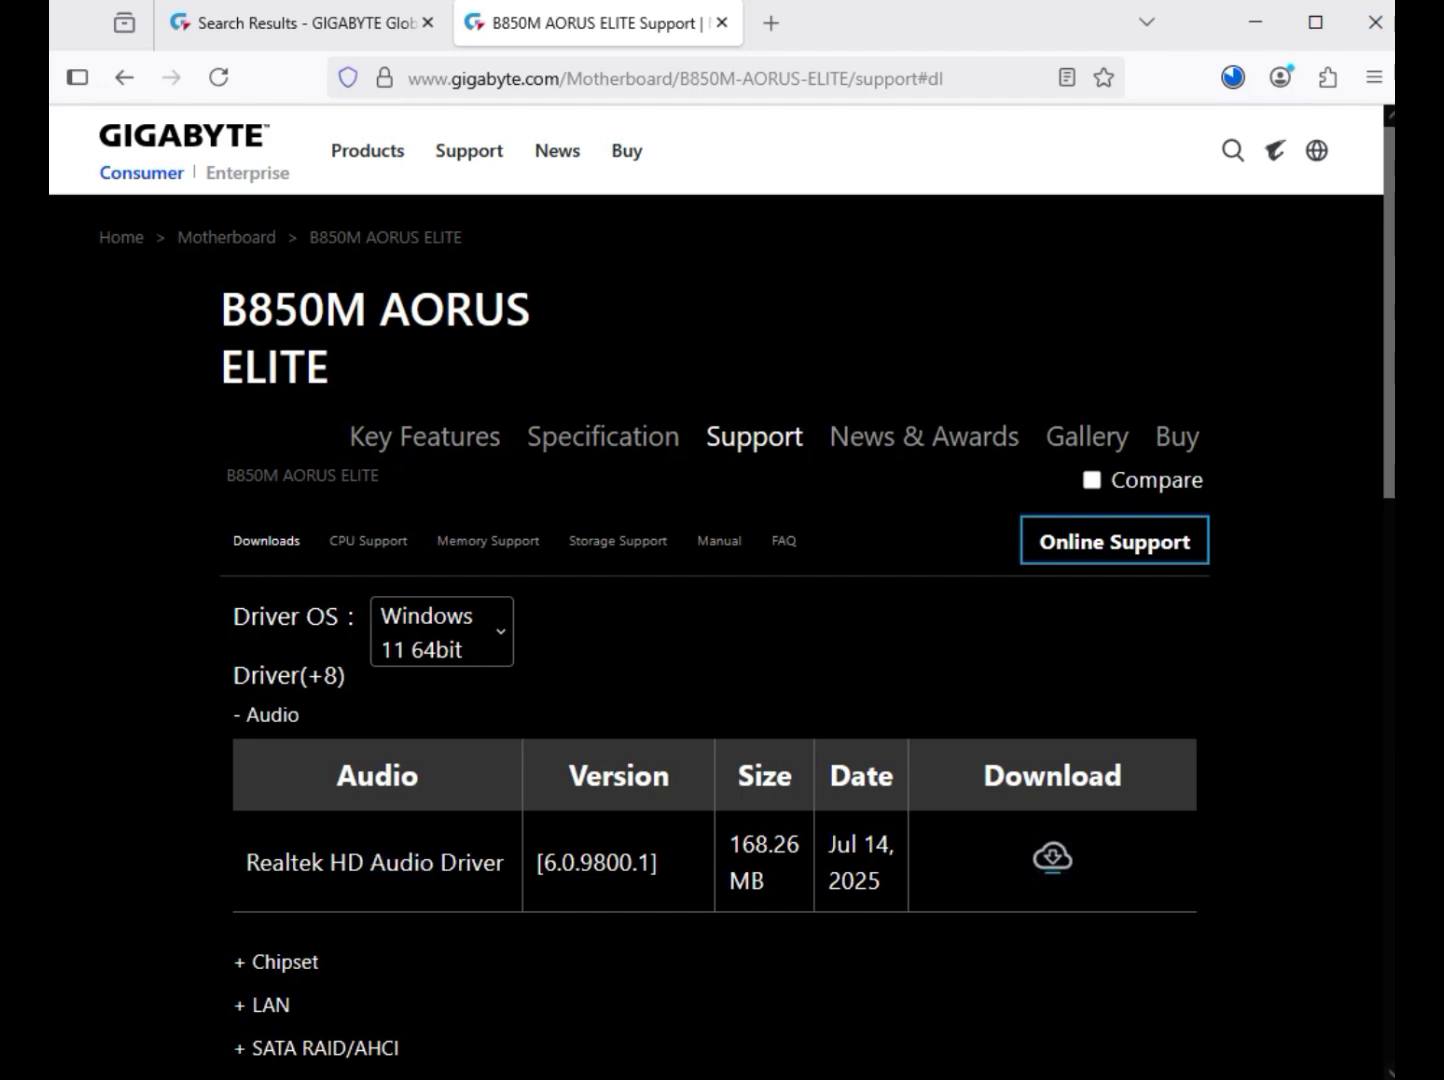
click(1053, 858)
Expand the Chipset drivers and download the AMD Chipset Driver, version 7.03.21.2116
click(279, 963)
scroll(251, 790, down, 2)
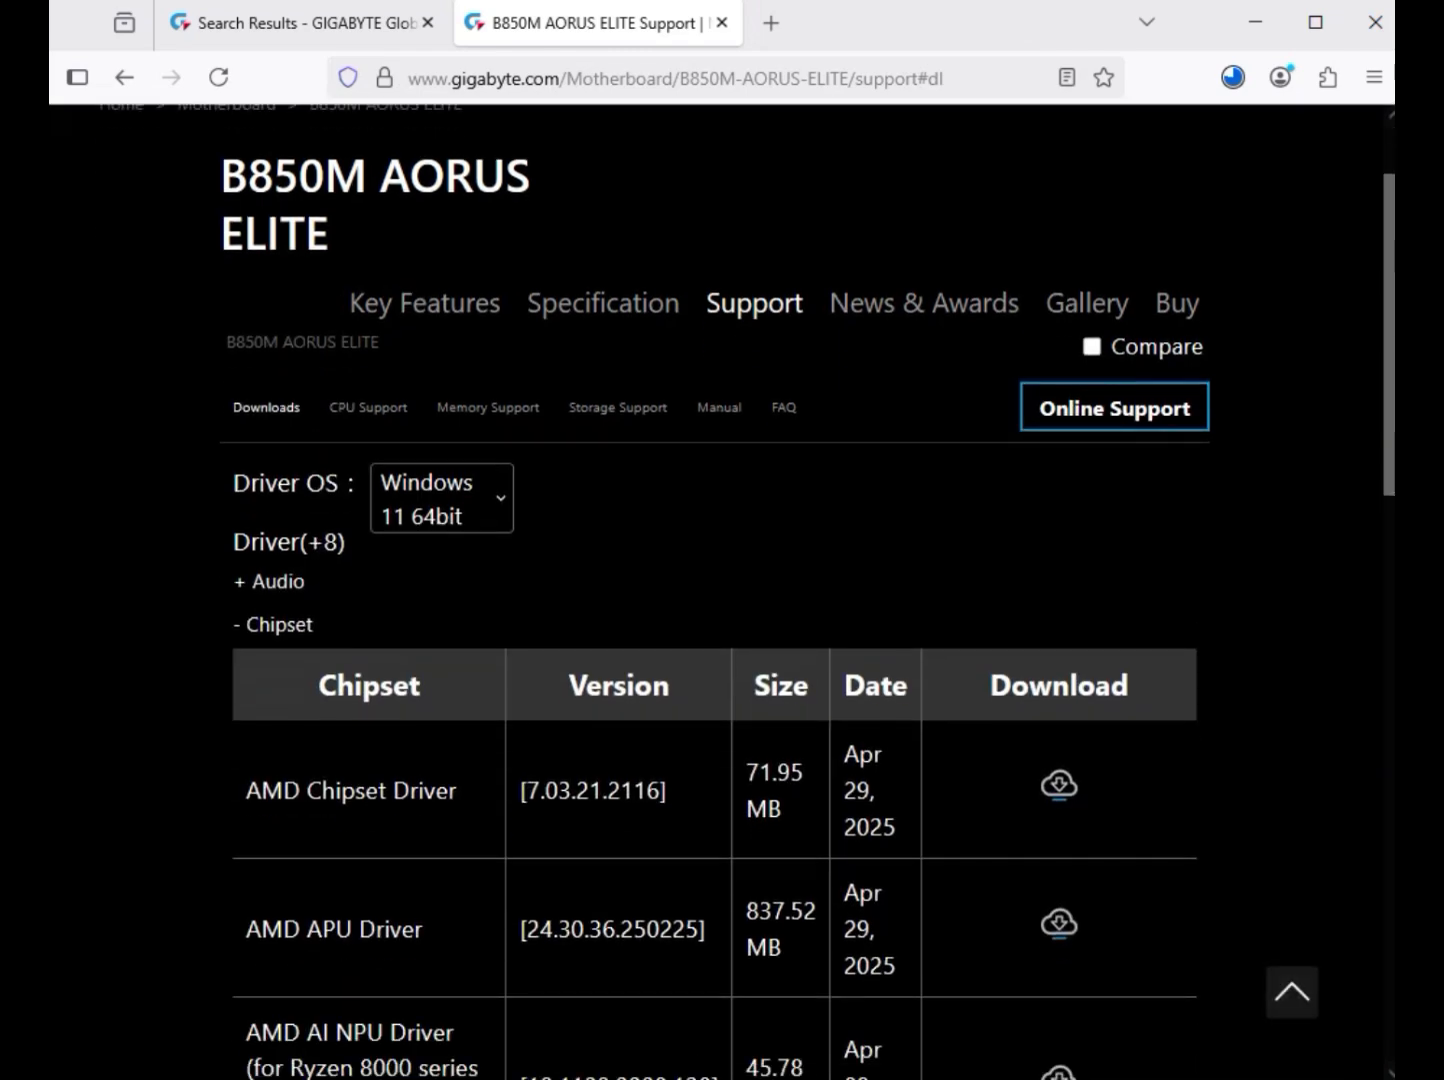
drag(246, 789, 462, 789)
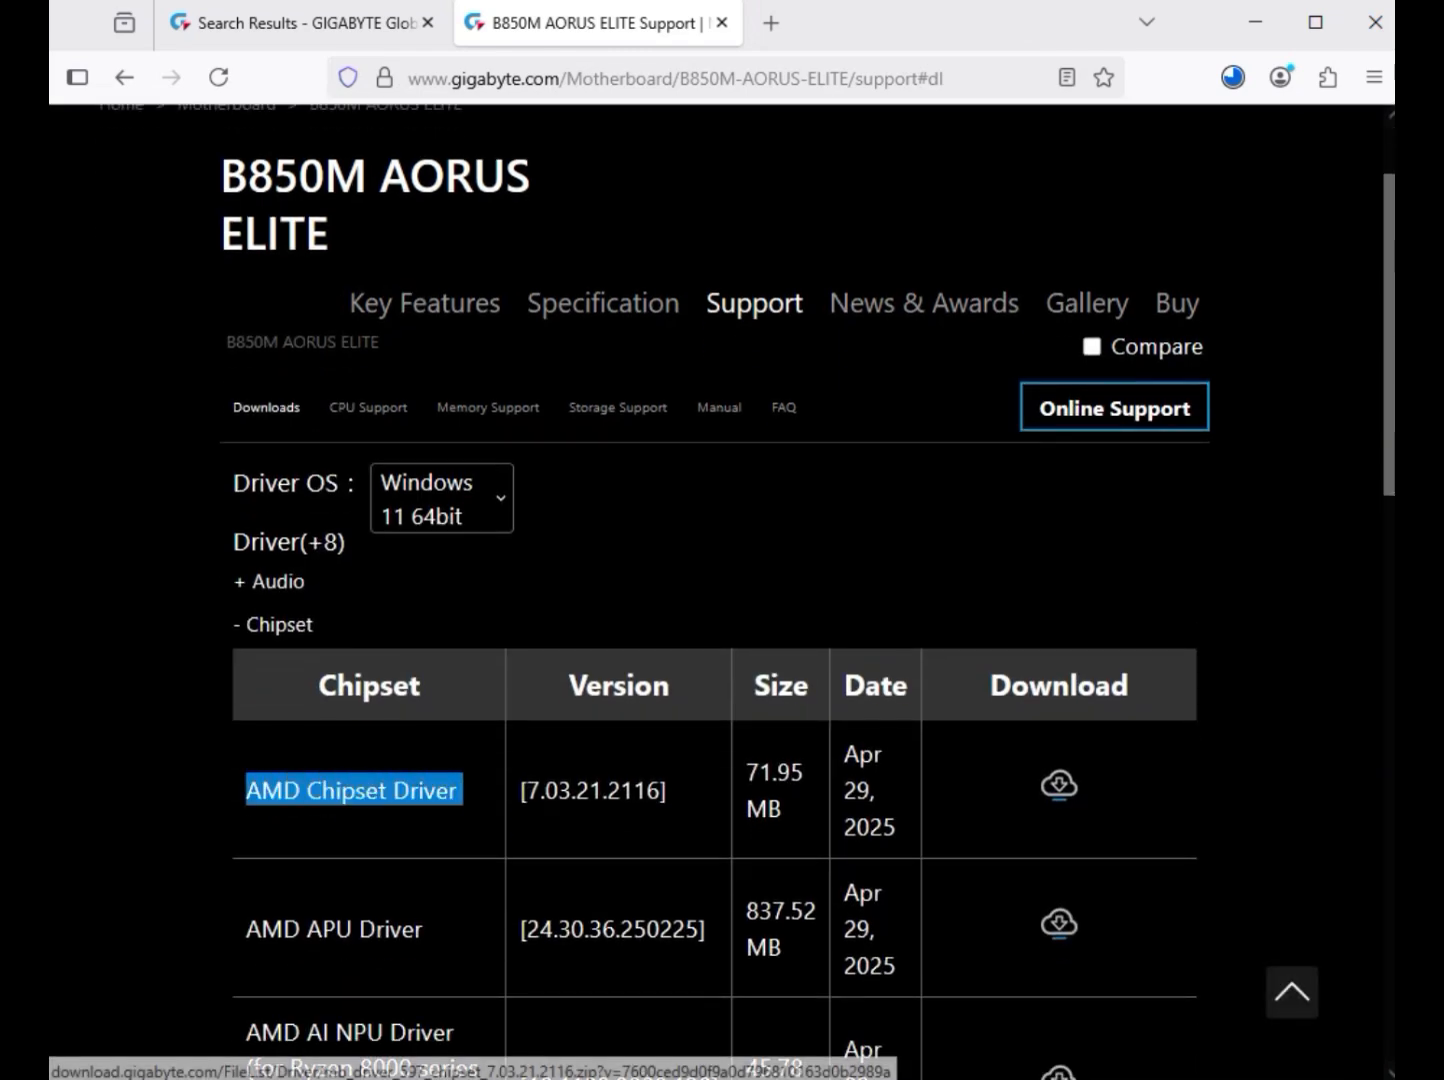
click(1059, 784)
Expand the LAN drivers and download the Realtek LAN Driver, version 11.24.0318.2025
scroll(1060, 784, down, 3)
scroll(723, 593, down, 2)
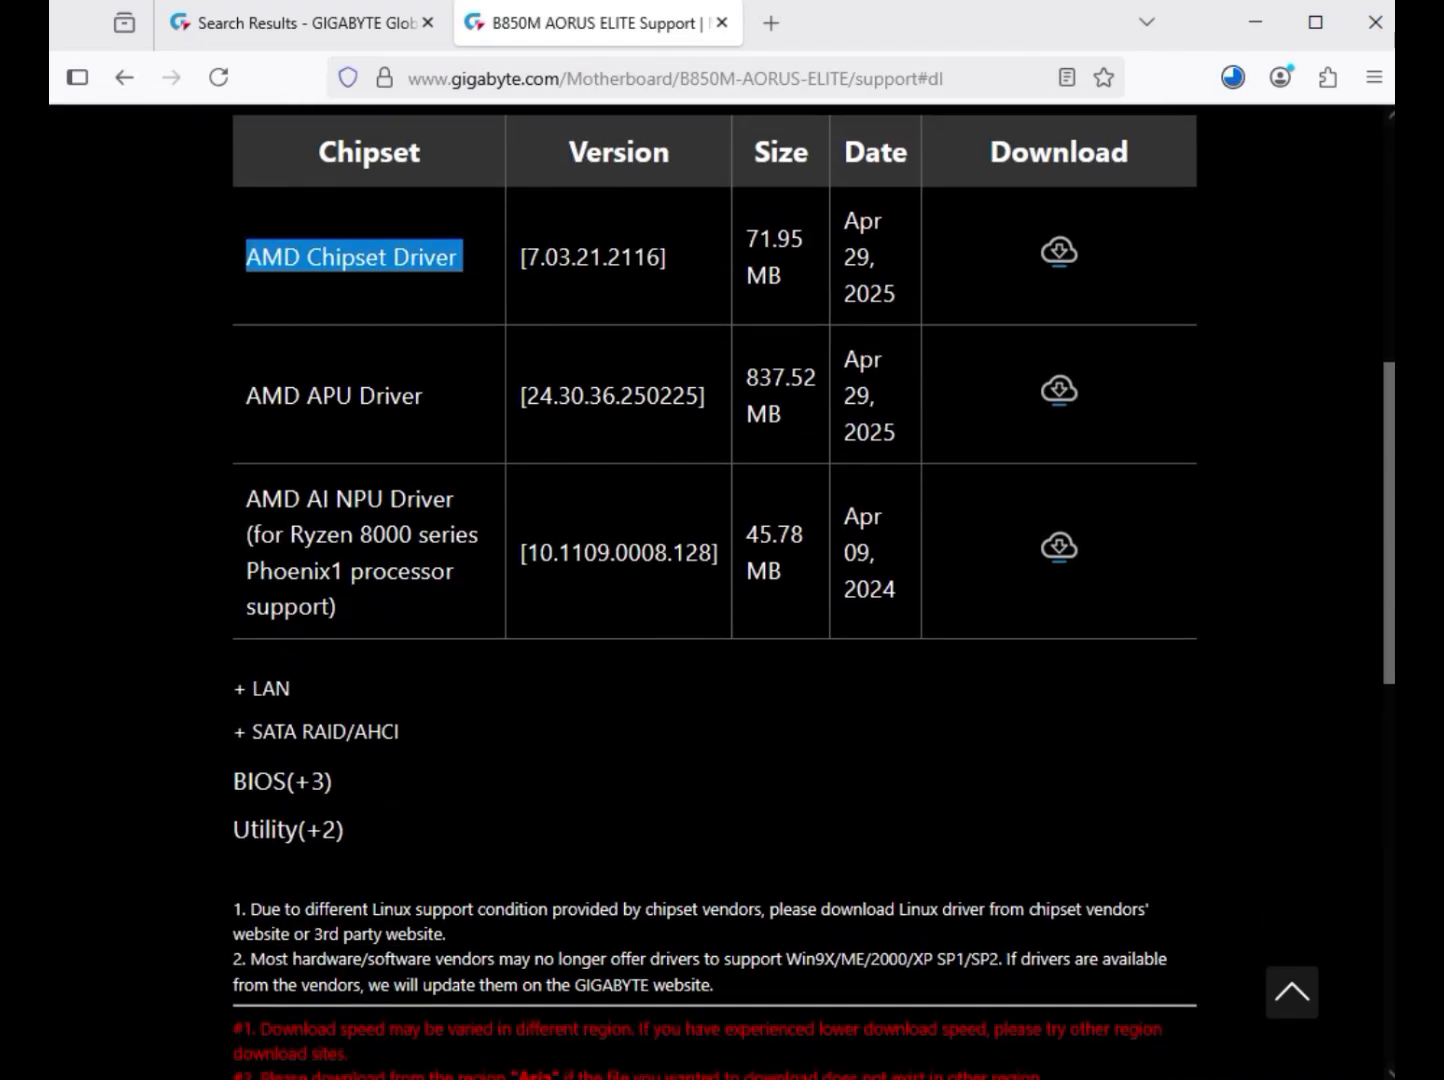
scroll(722, 592, up, 1)
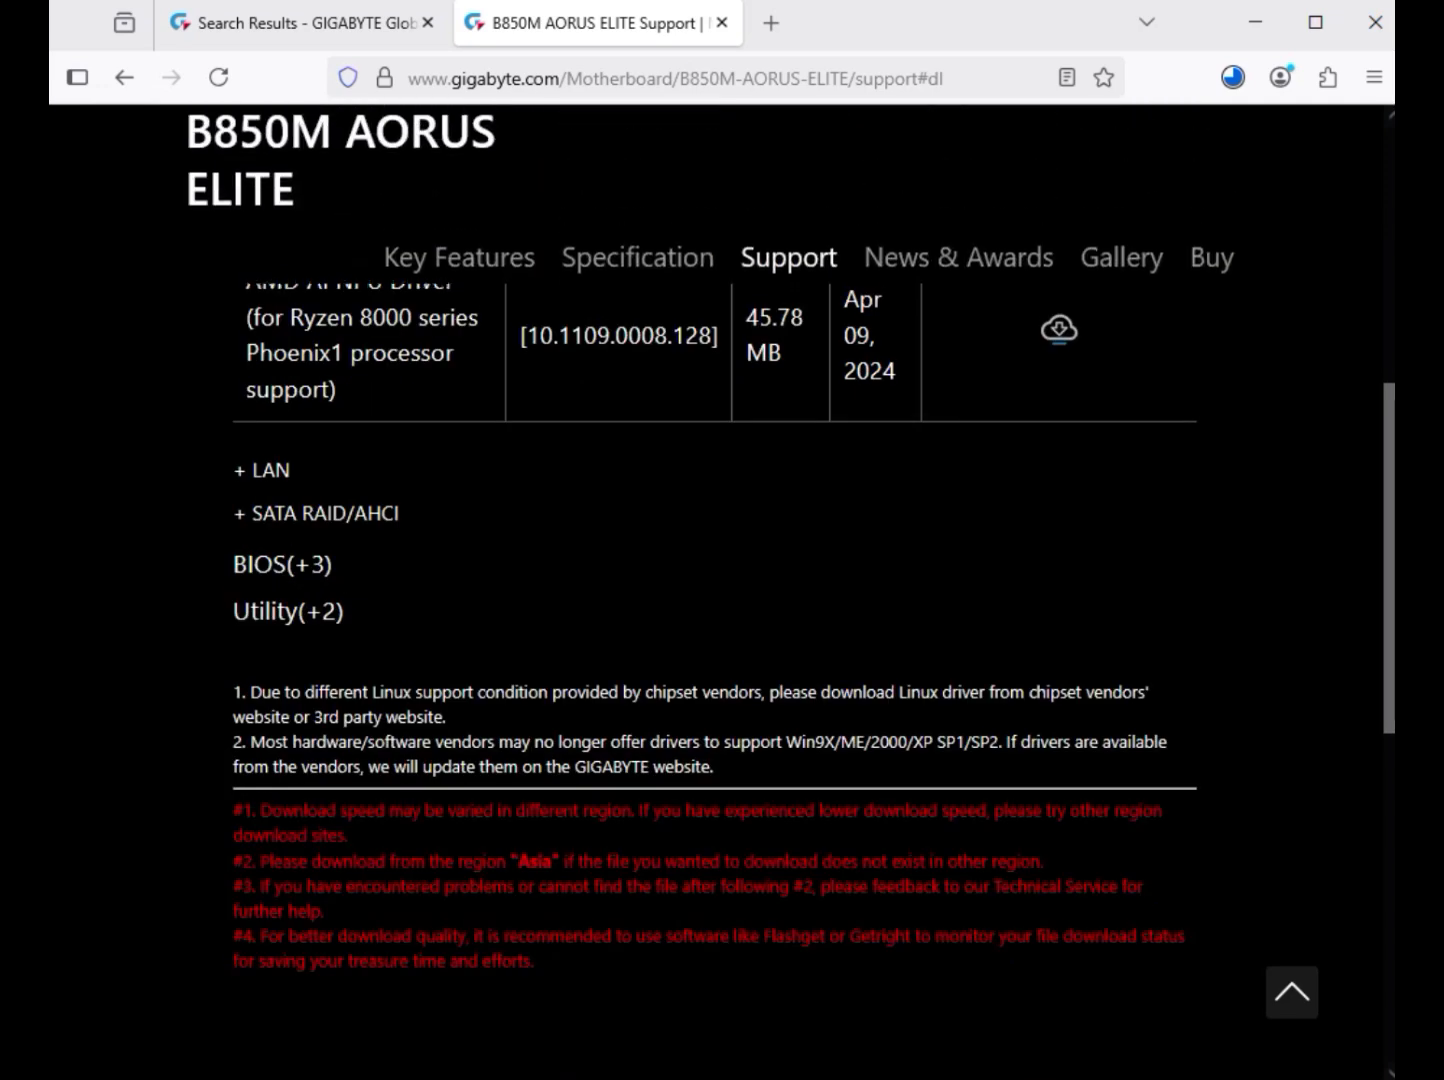
scroll(722, 593, up, 4)
scroll(722, 592, down, 2)
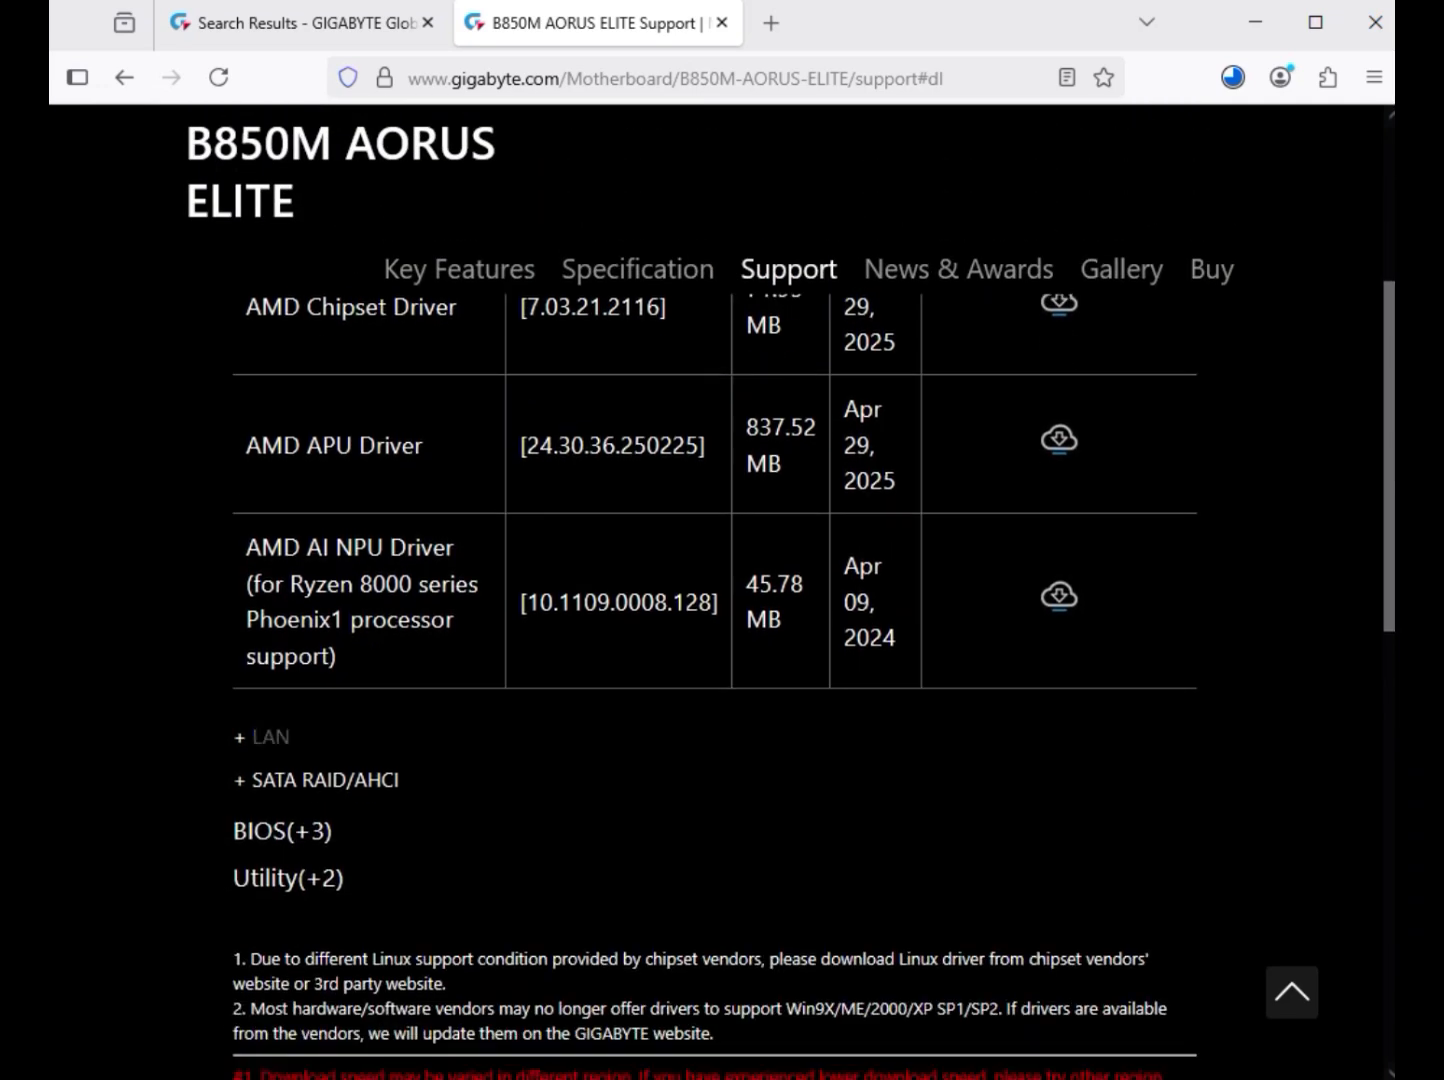
click(262, 739)
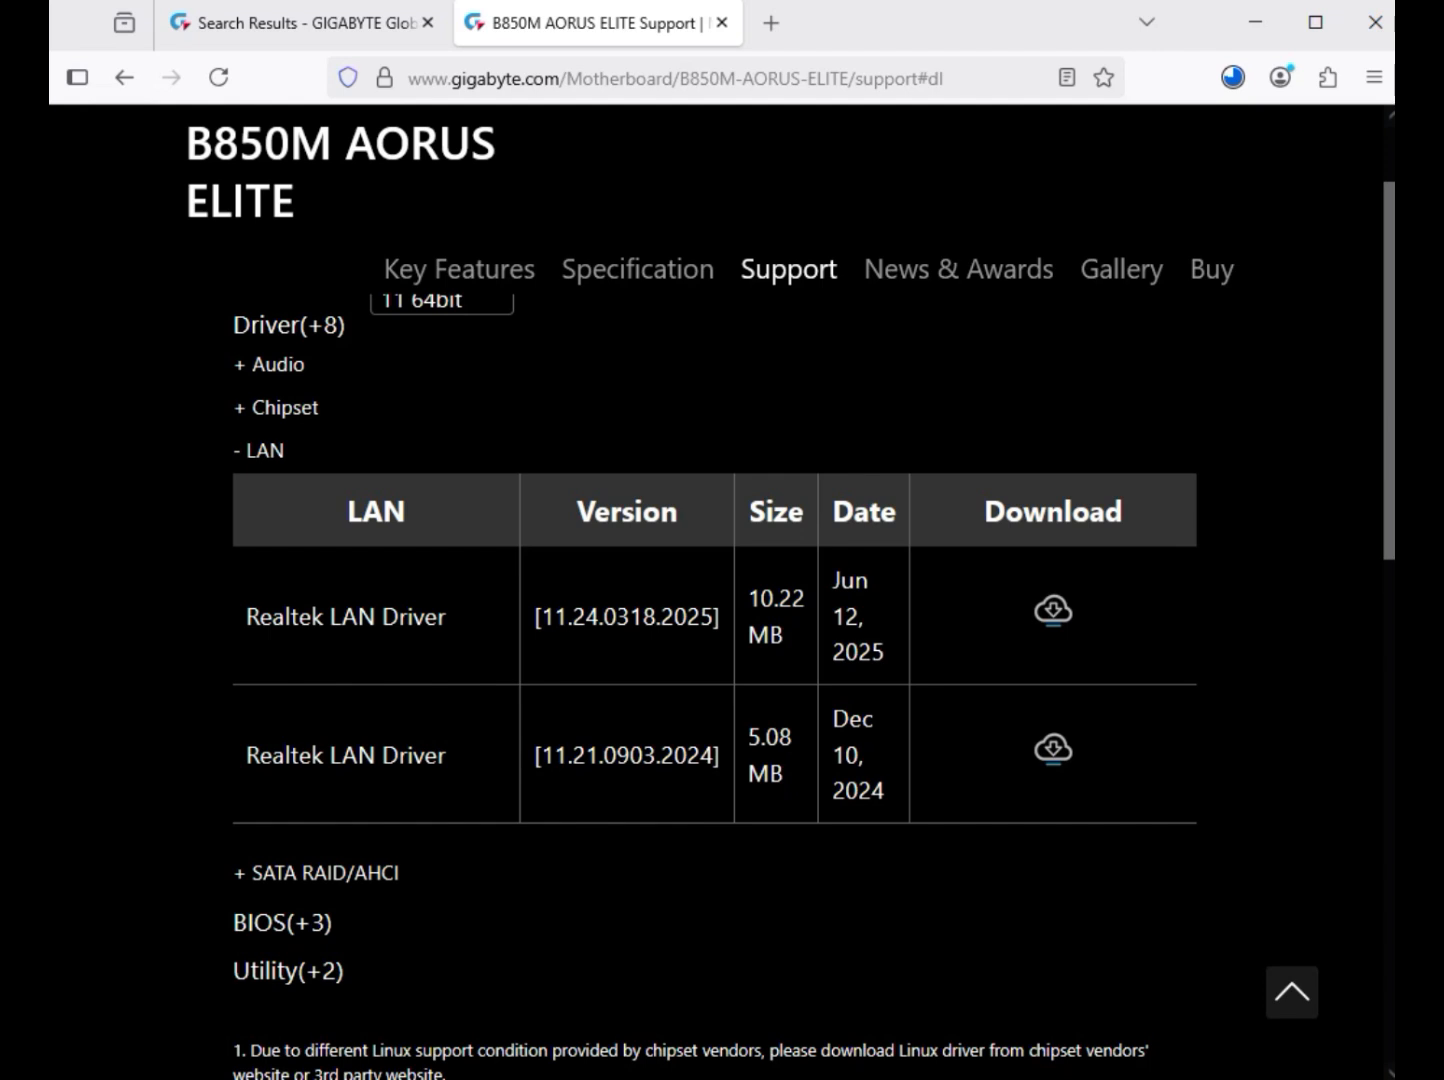
double_click(1052, 611)
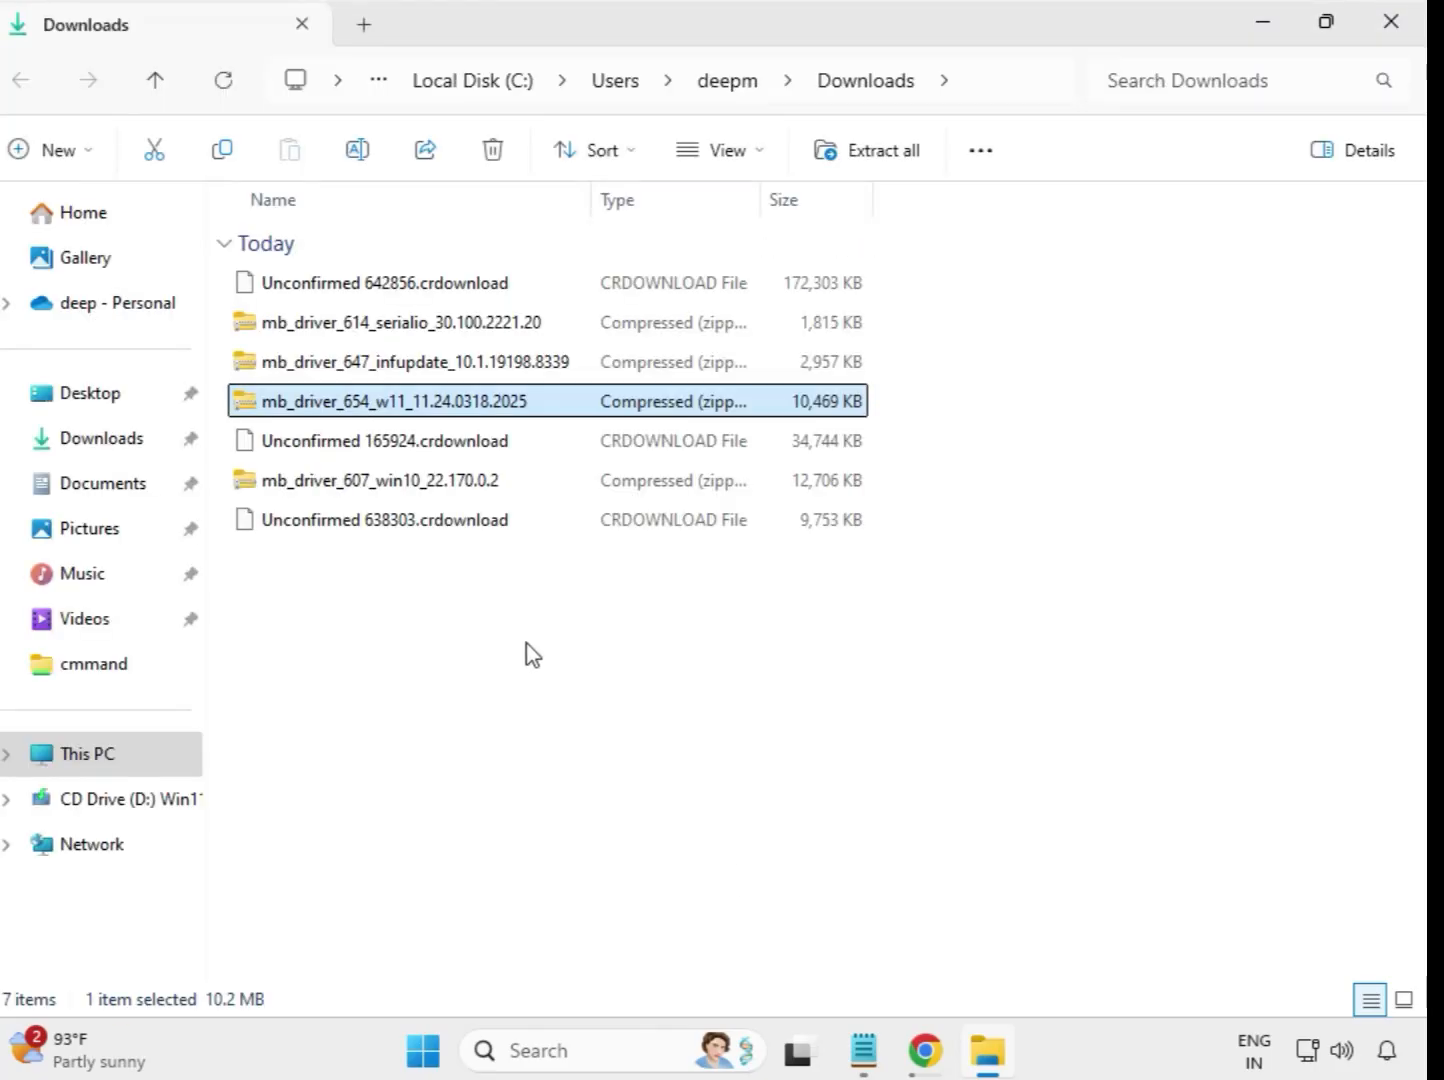
In File Explorer's Downloads folder, extract the mb_driver_614_serialio_30.100.2221.20 archive to its default folder, close the extracted window and select the new folder
drag(533, 639, 490, 287)
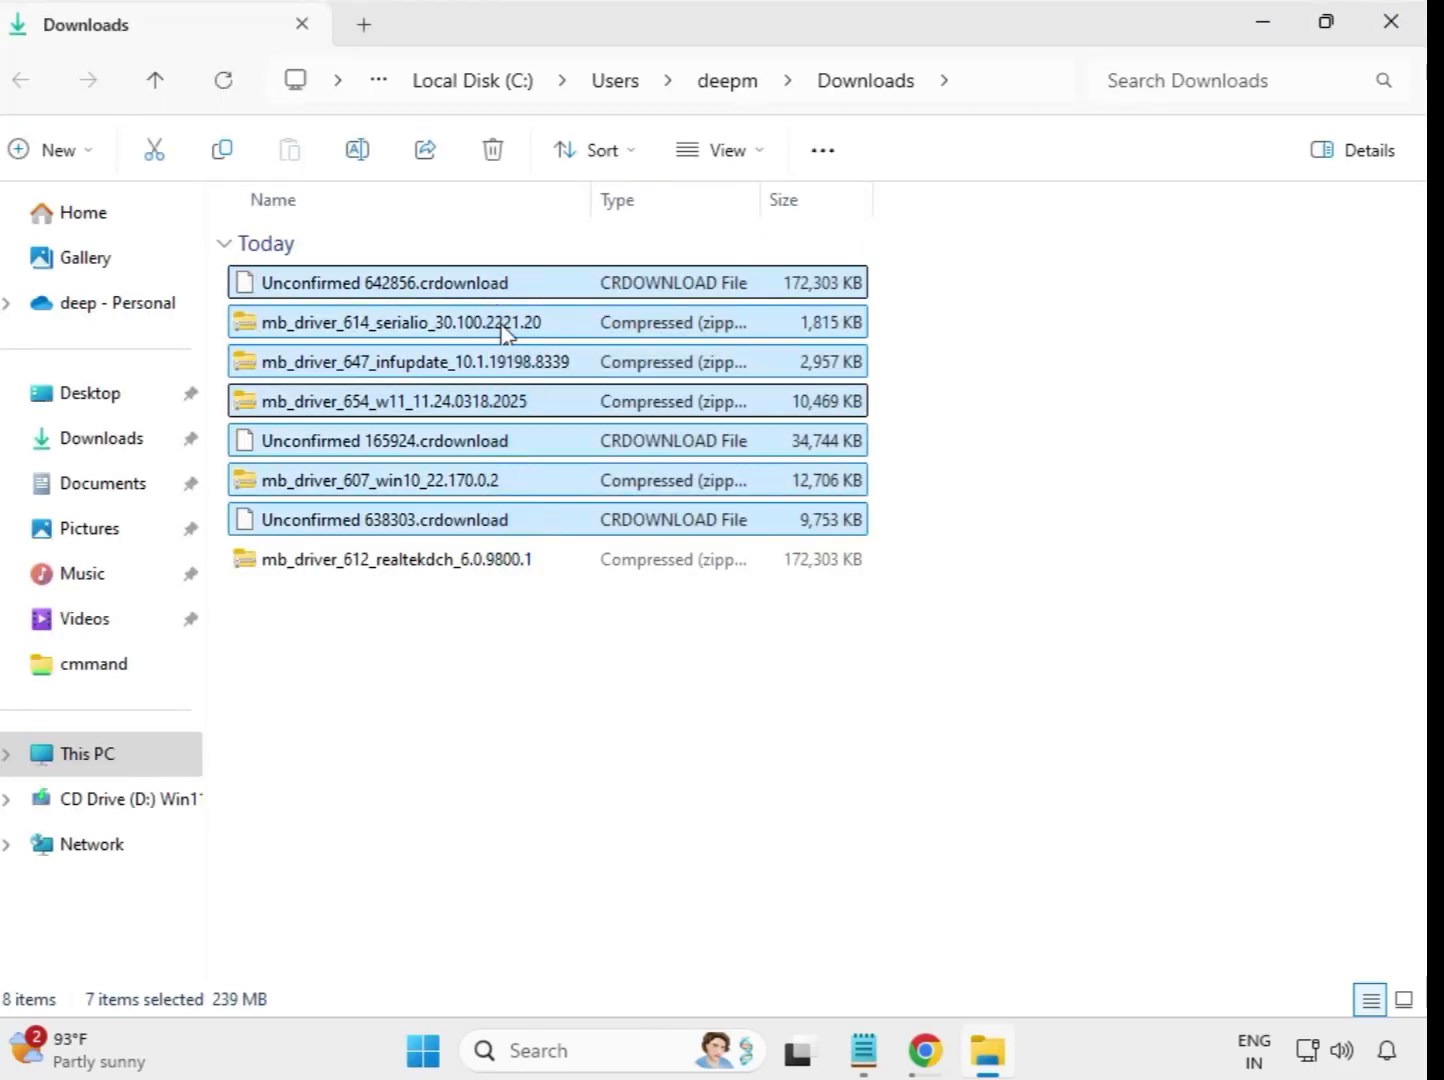
click(808, 686)
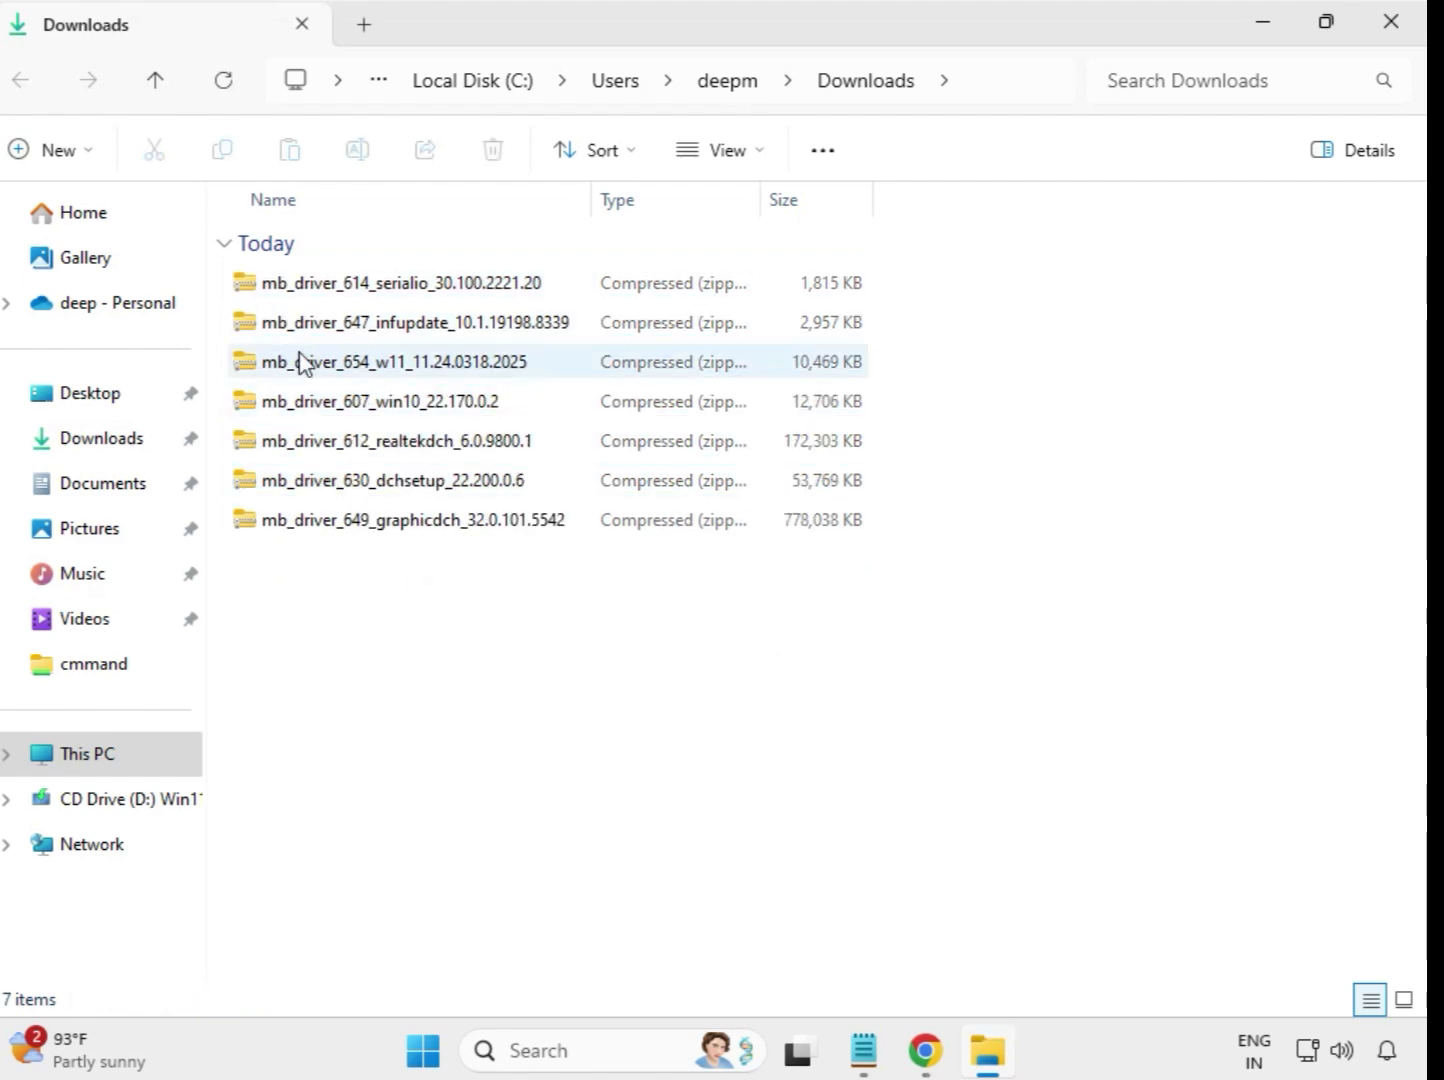
click(372, 290)
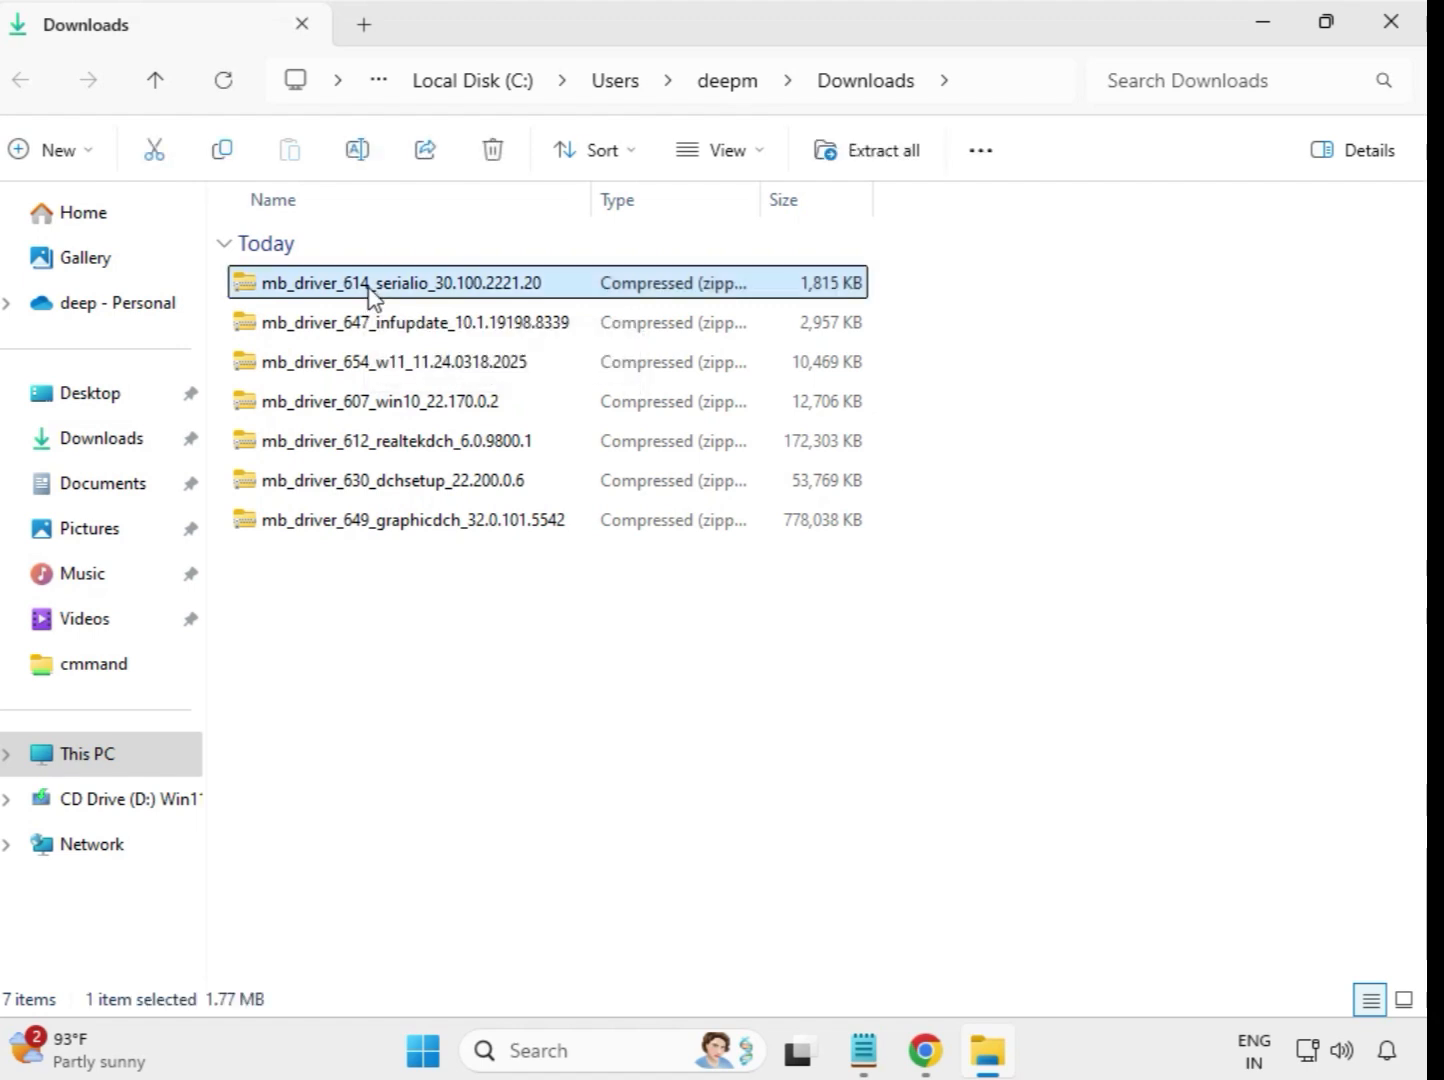
right_click(372, 290)
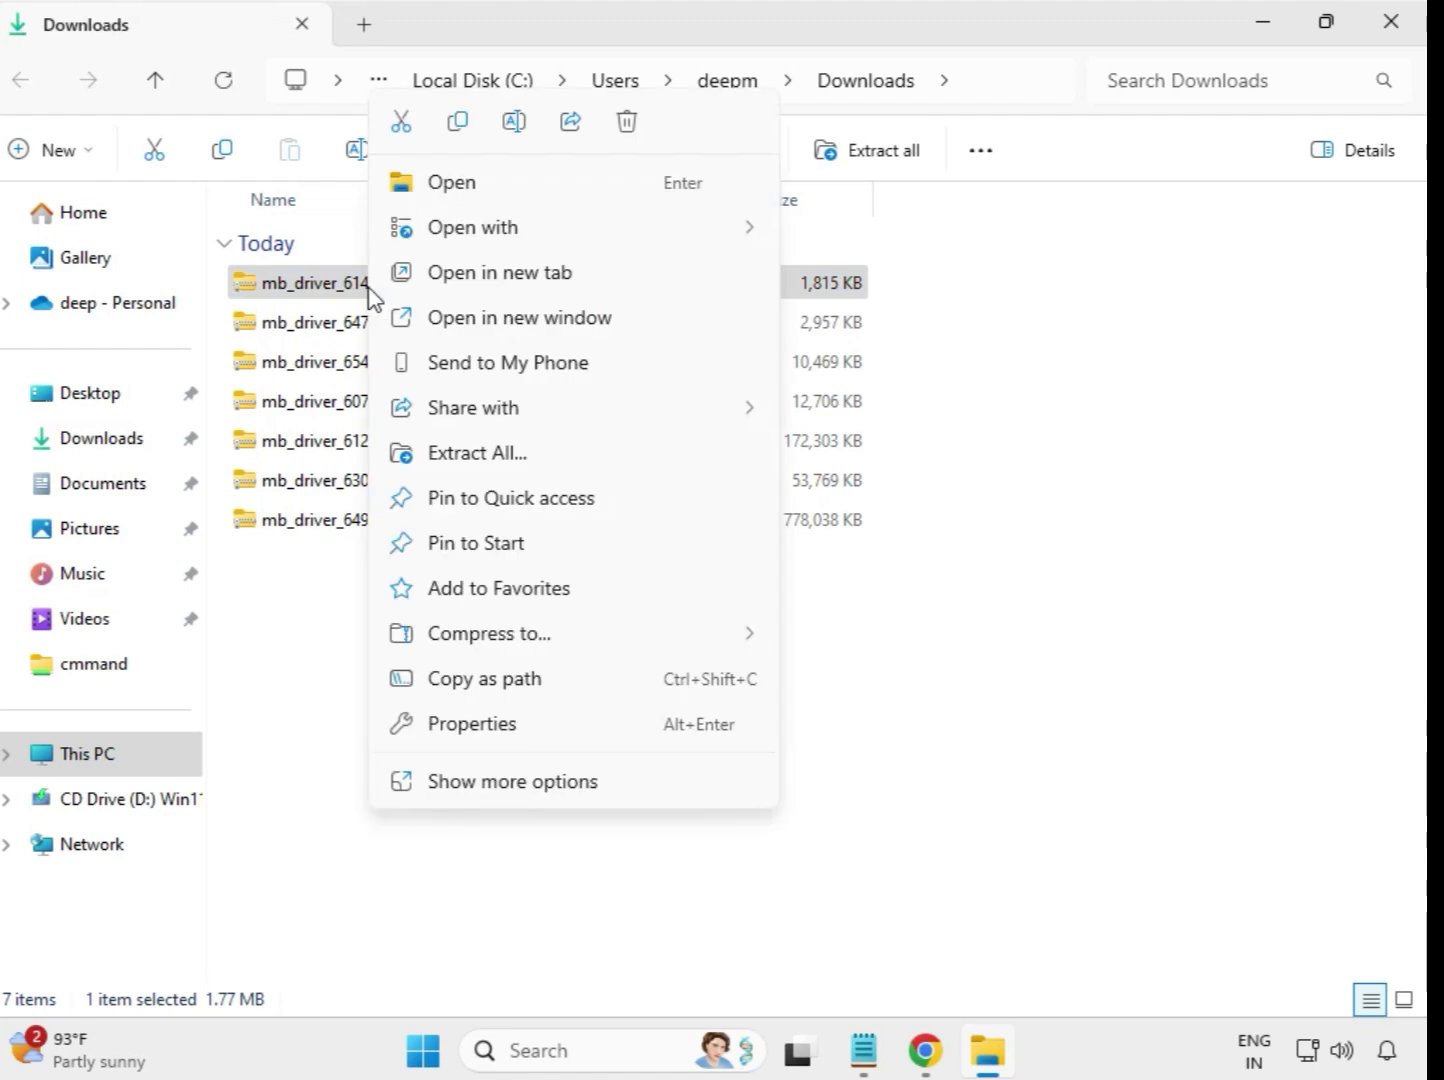
click(487, 466)
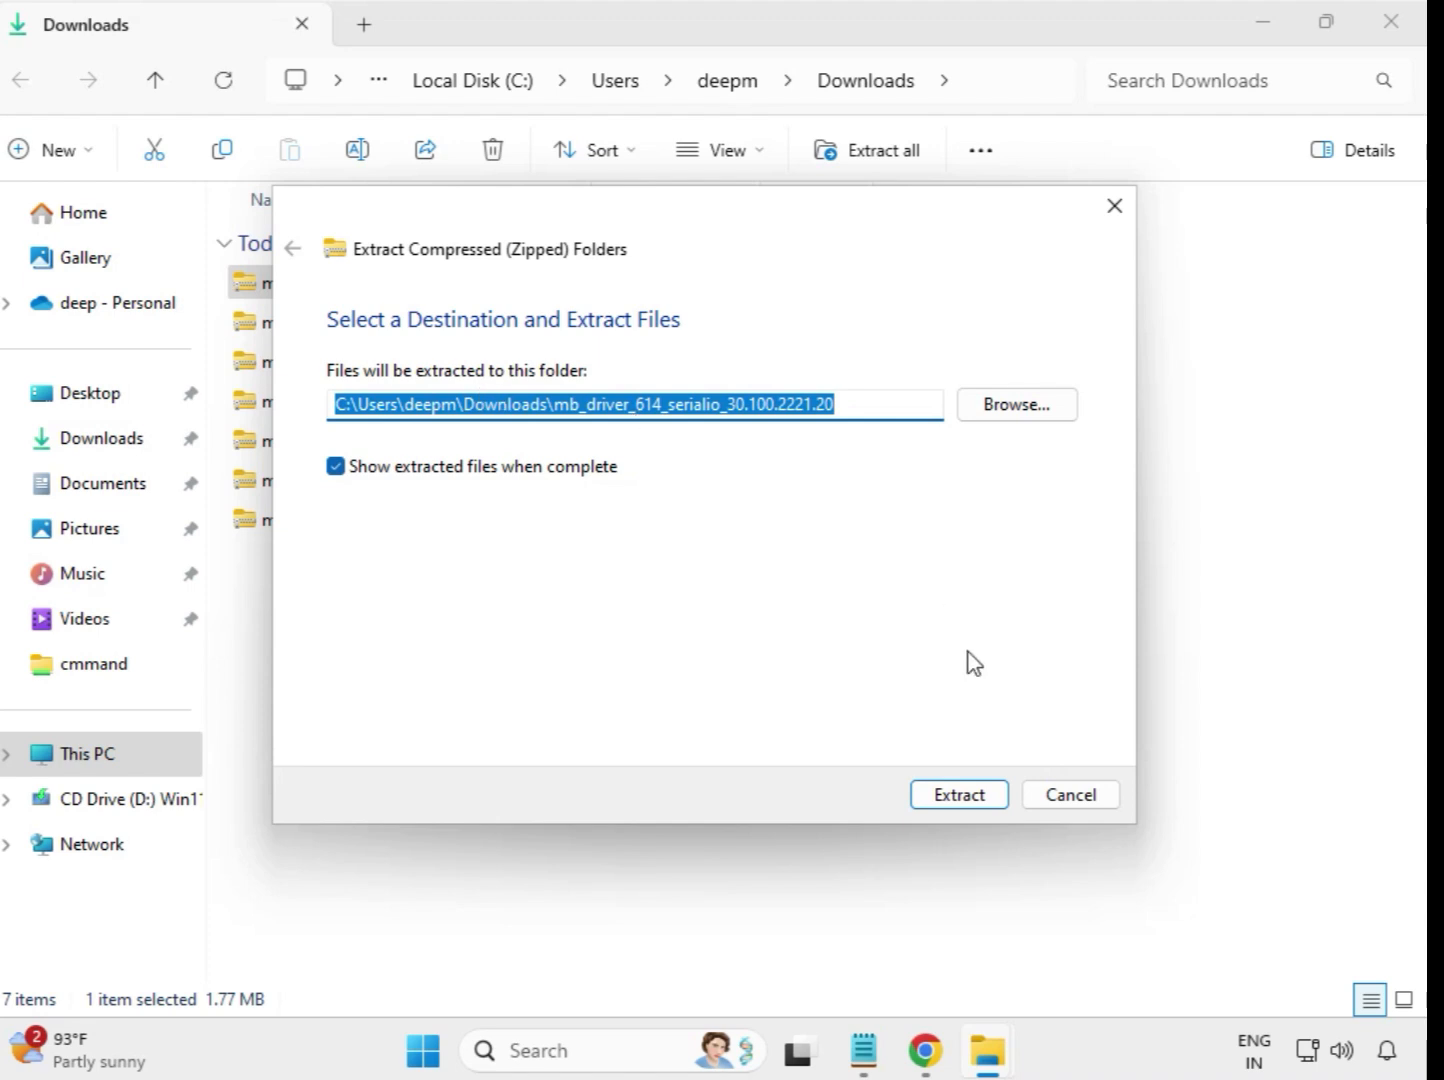
click(973, 797)
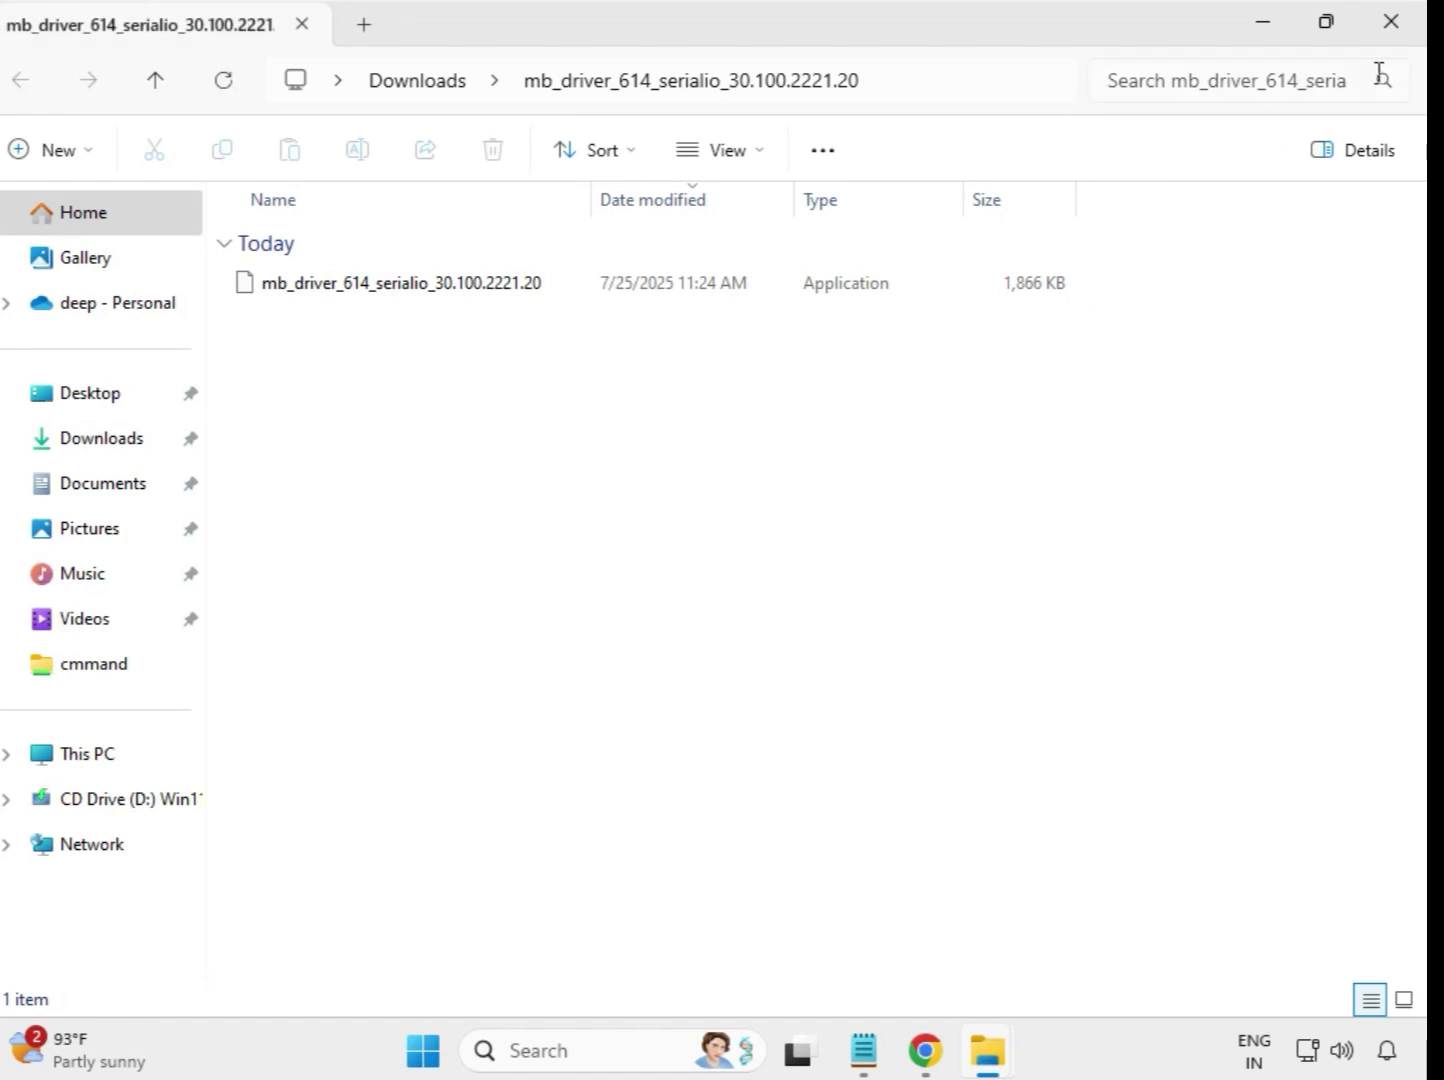
click(1391, 25)
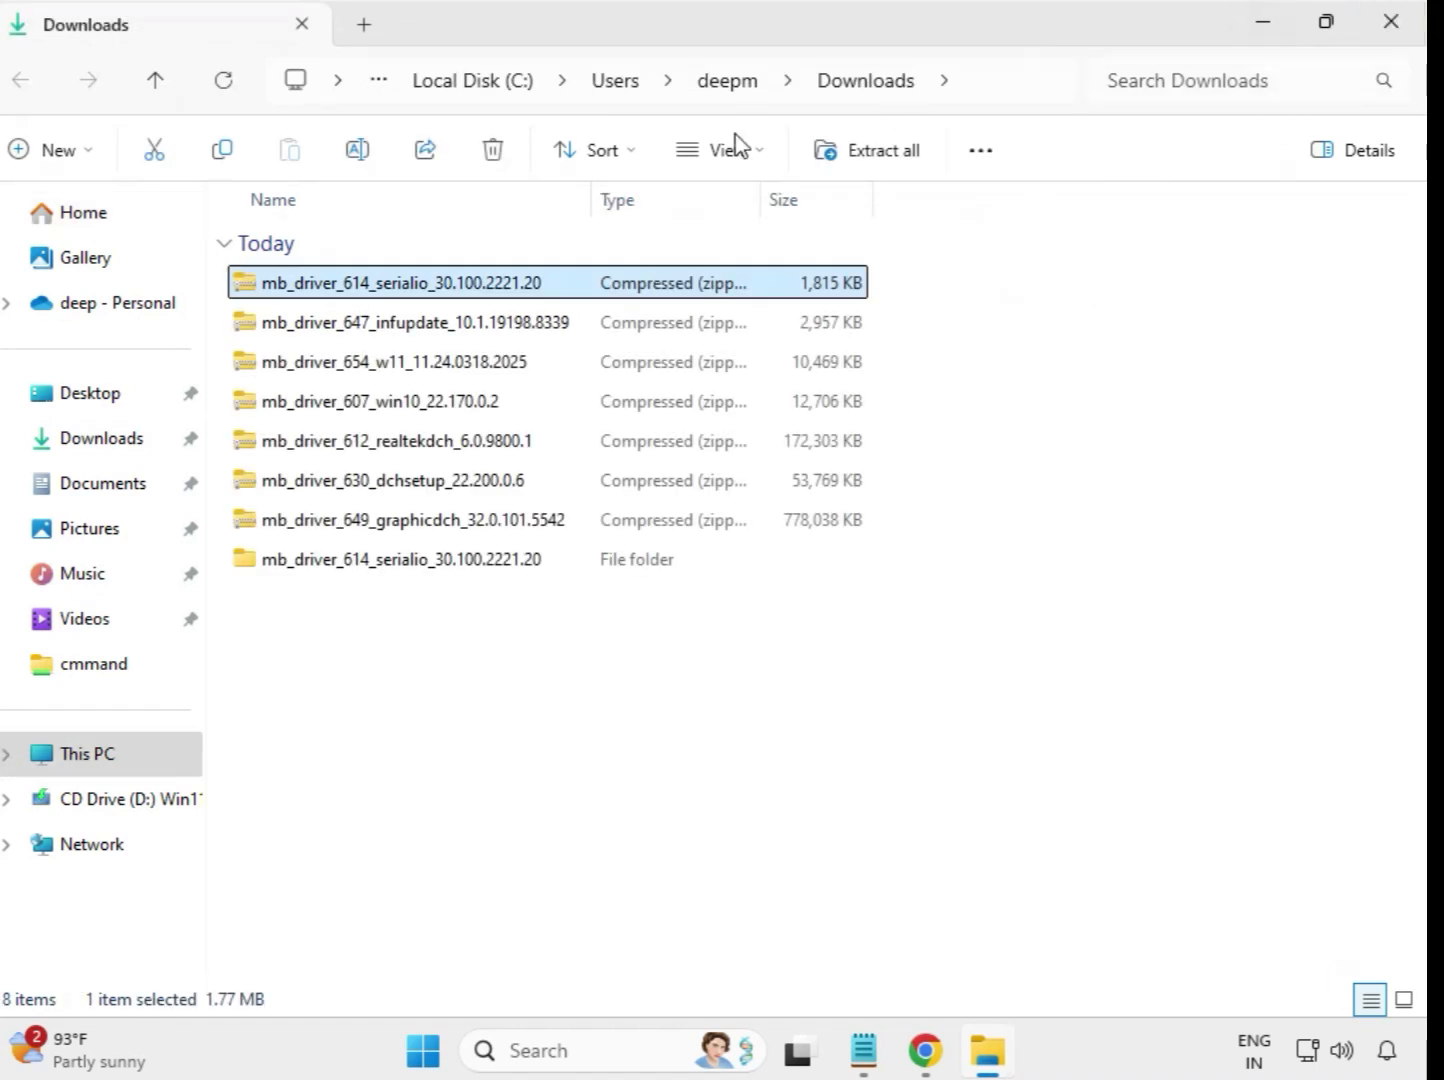
mouse_move(362, 582)
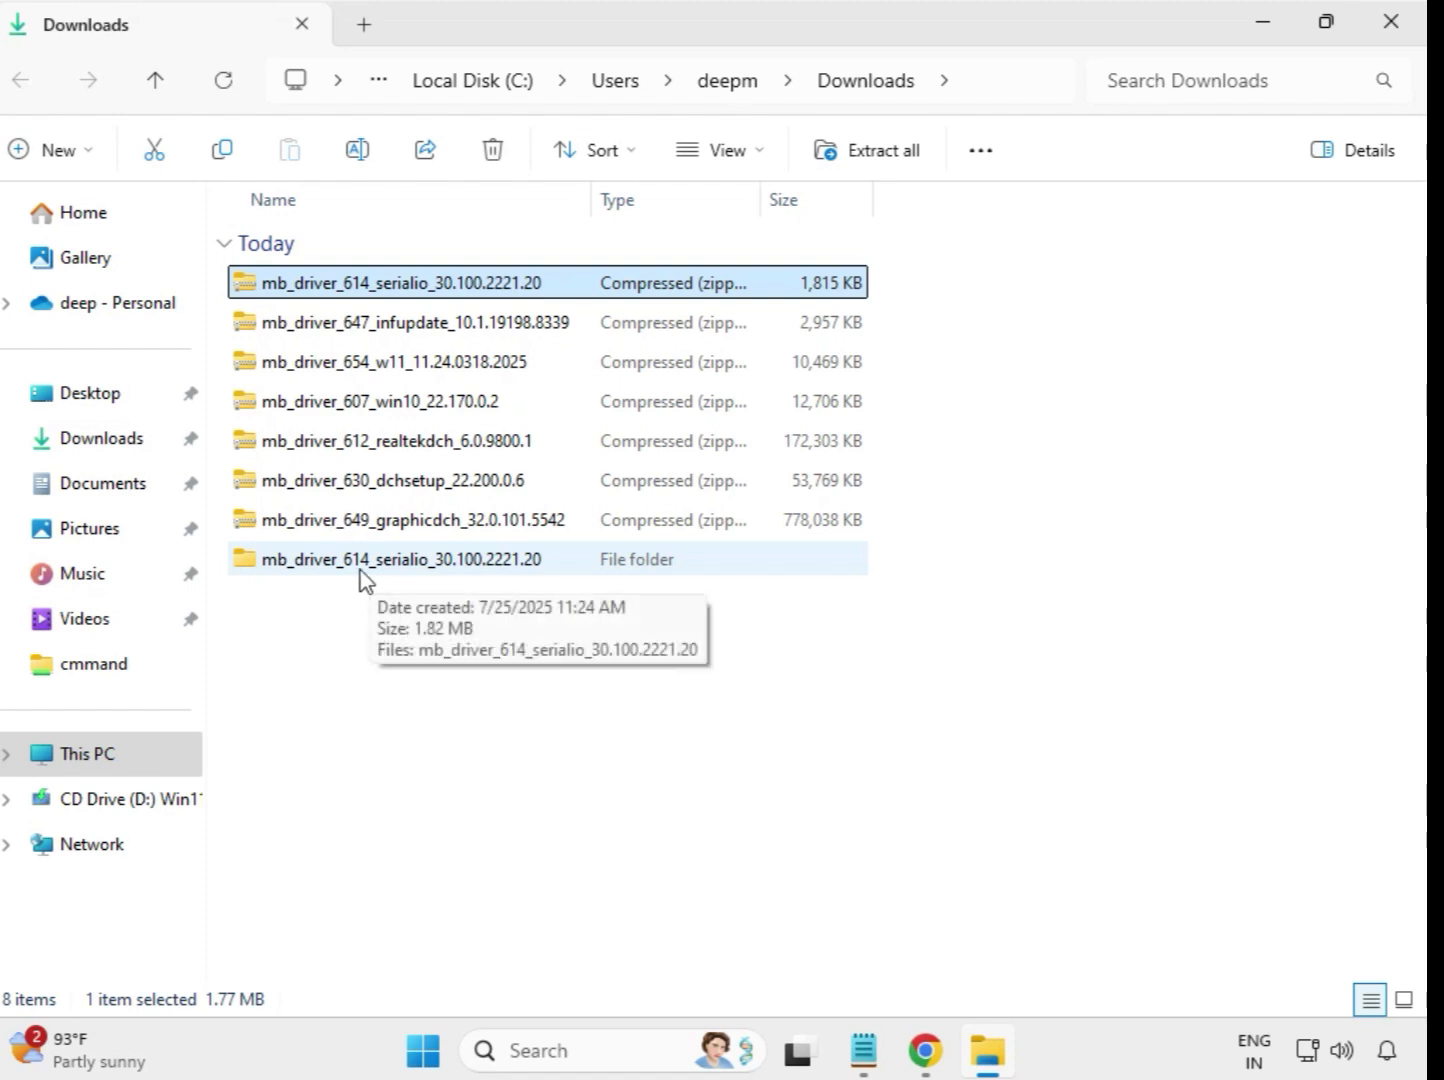
click(290, 568)
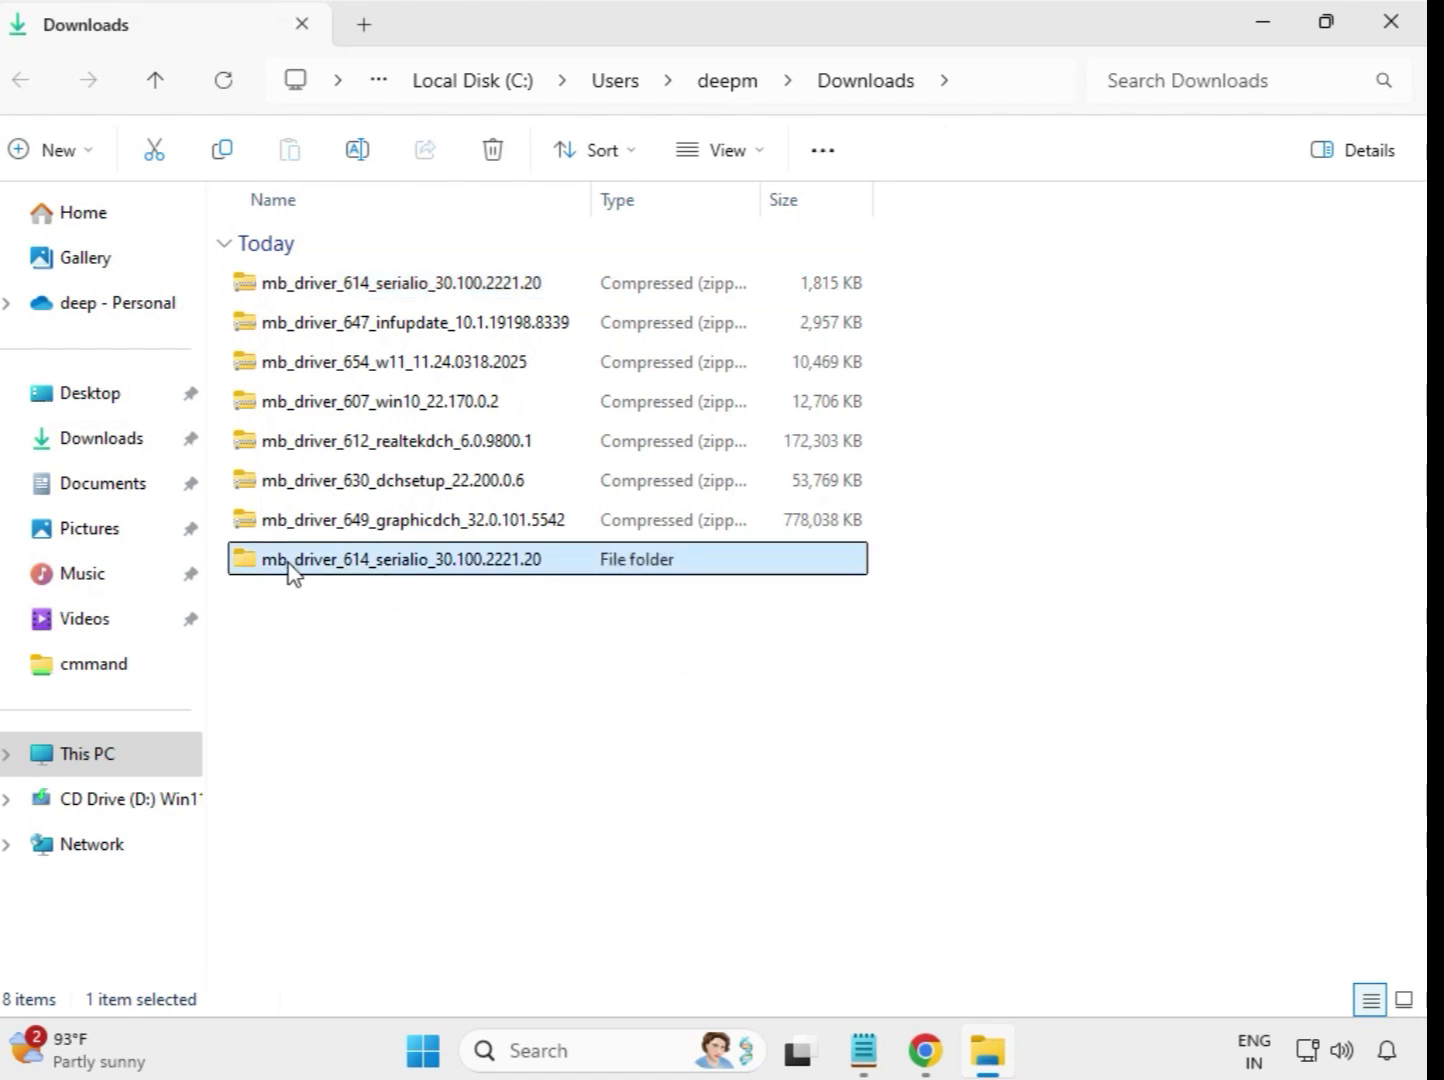
Extract the mb_driver_647_infupdate_10.1.19198.8339 archive to its default folder and close the window showing the extracted files
click(378, 336)
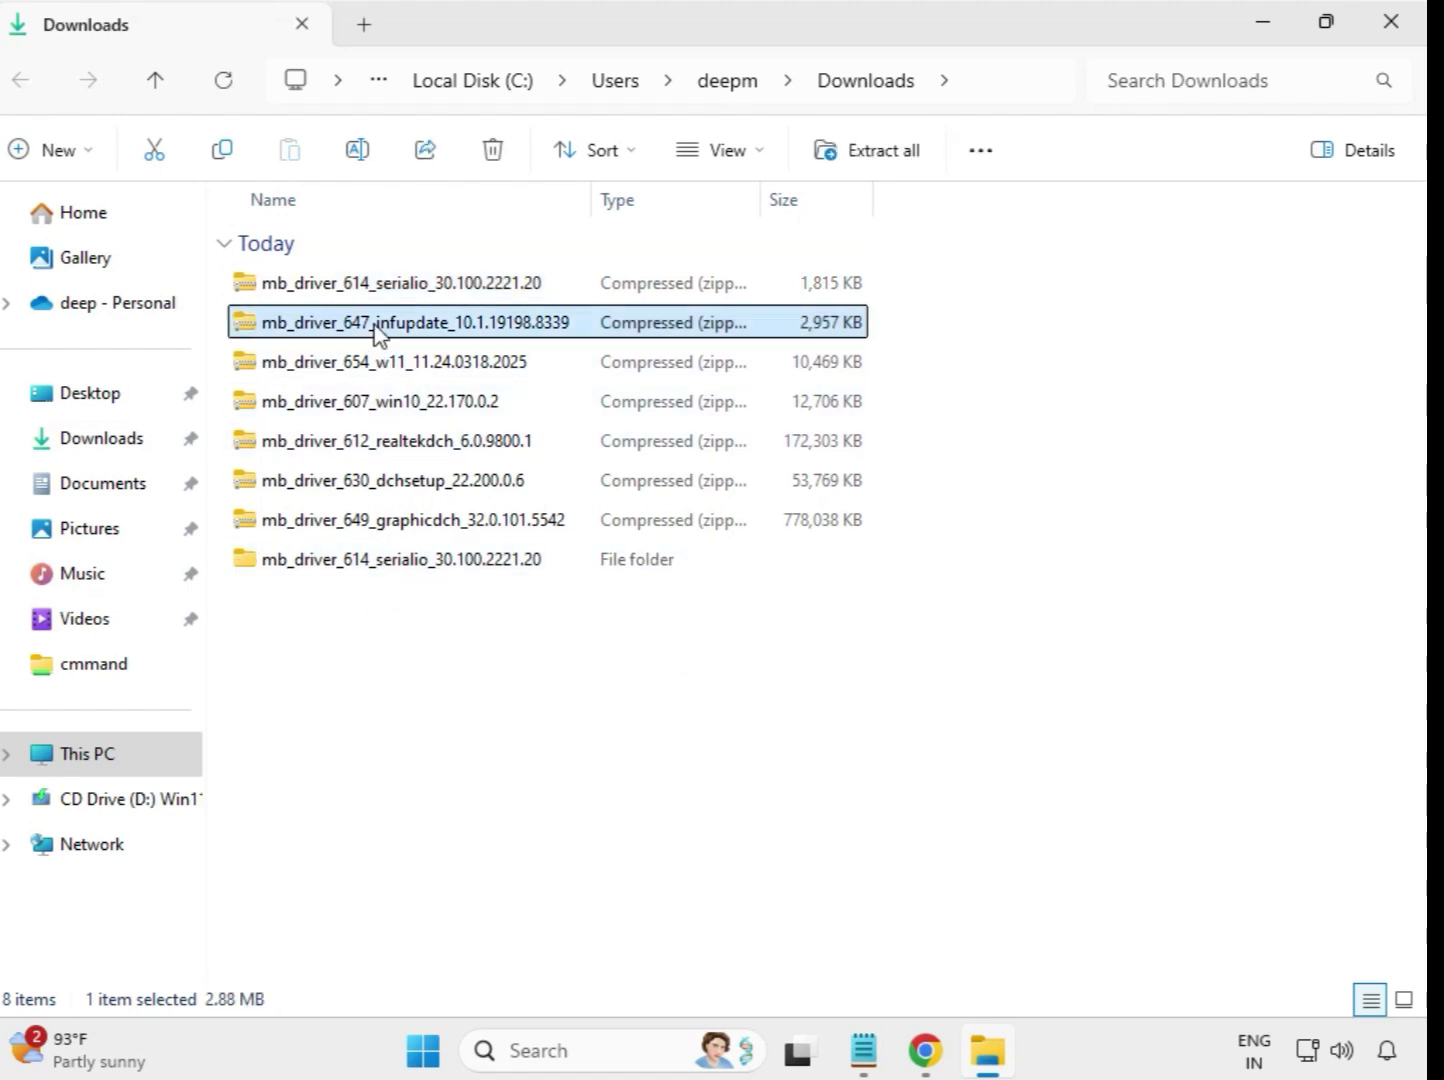
right_click(378, 337)
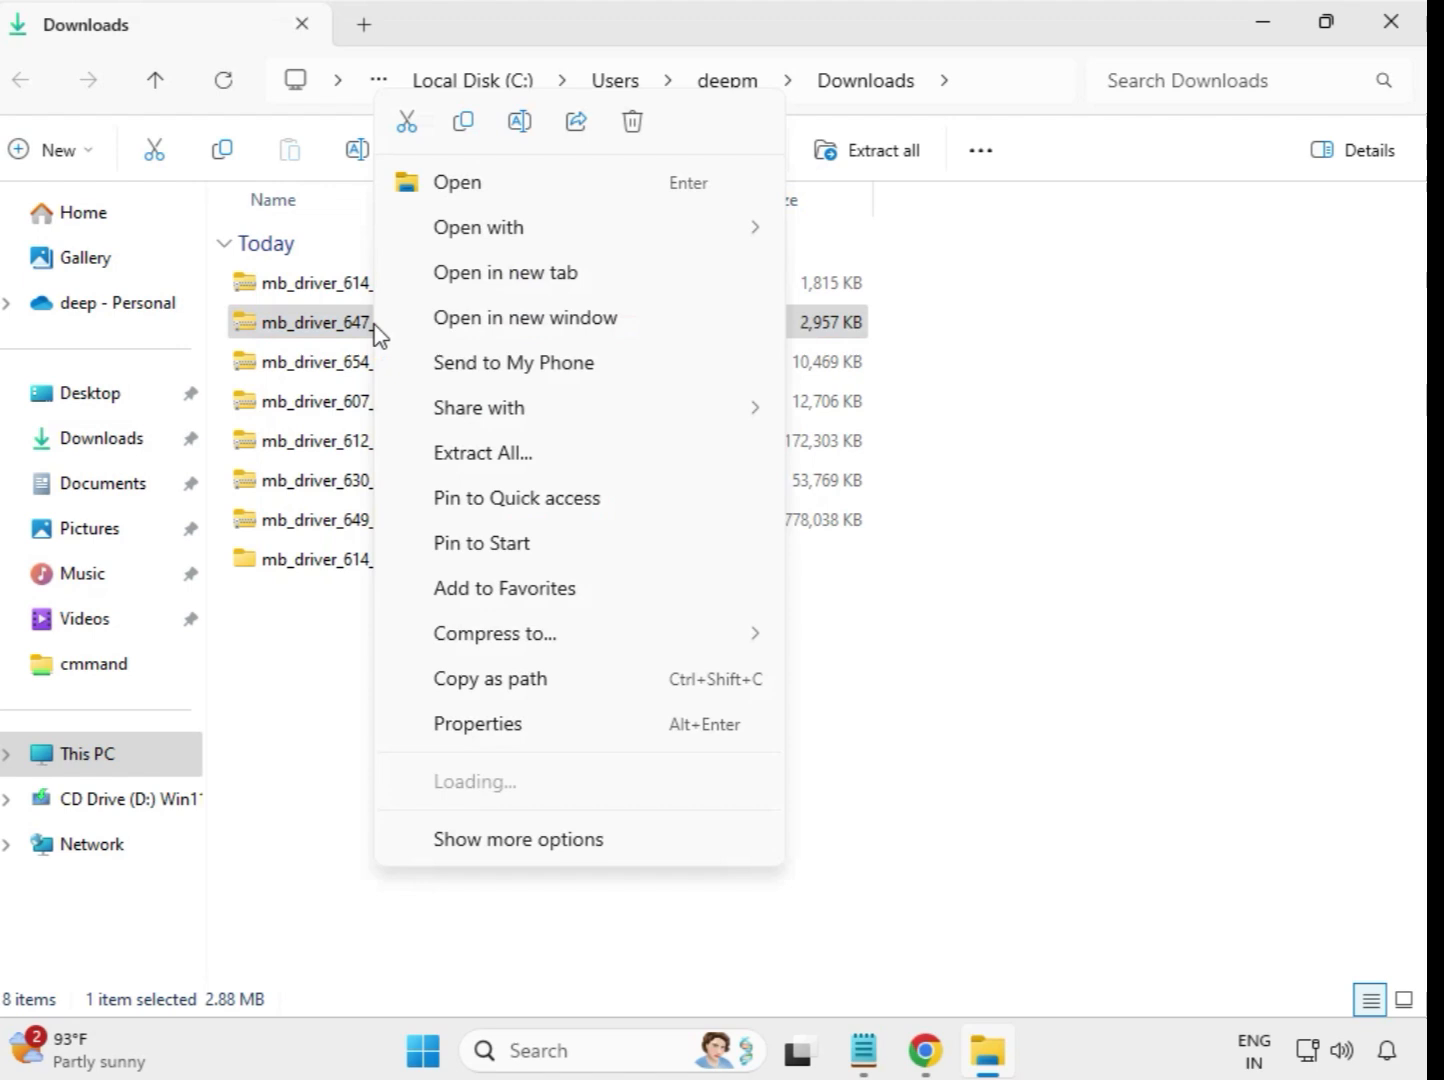
click(486, 454)
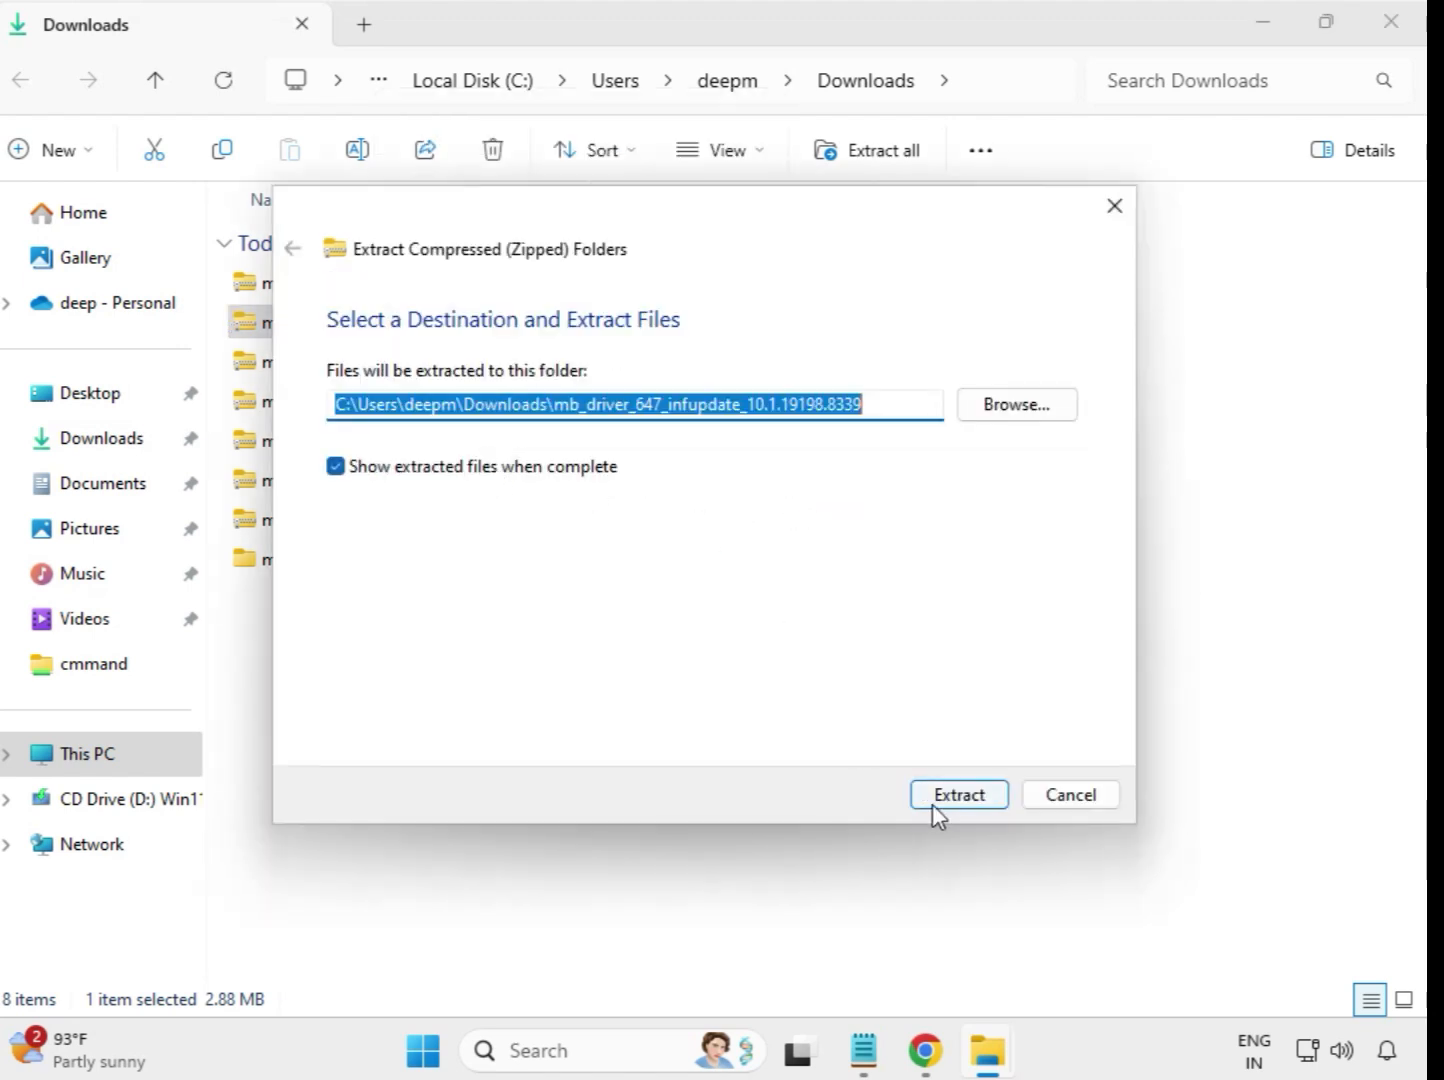
click(939, 800)
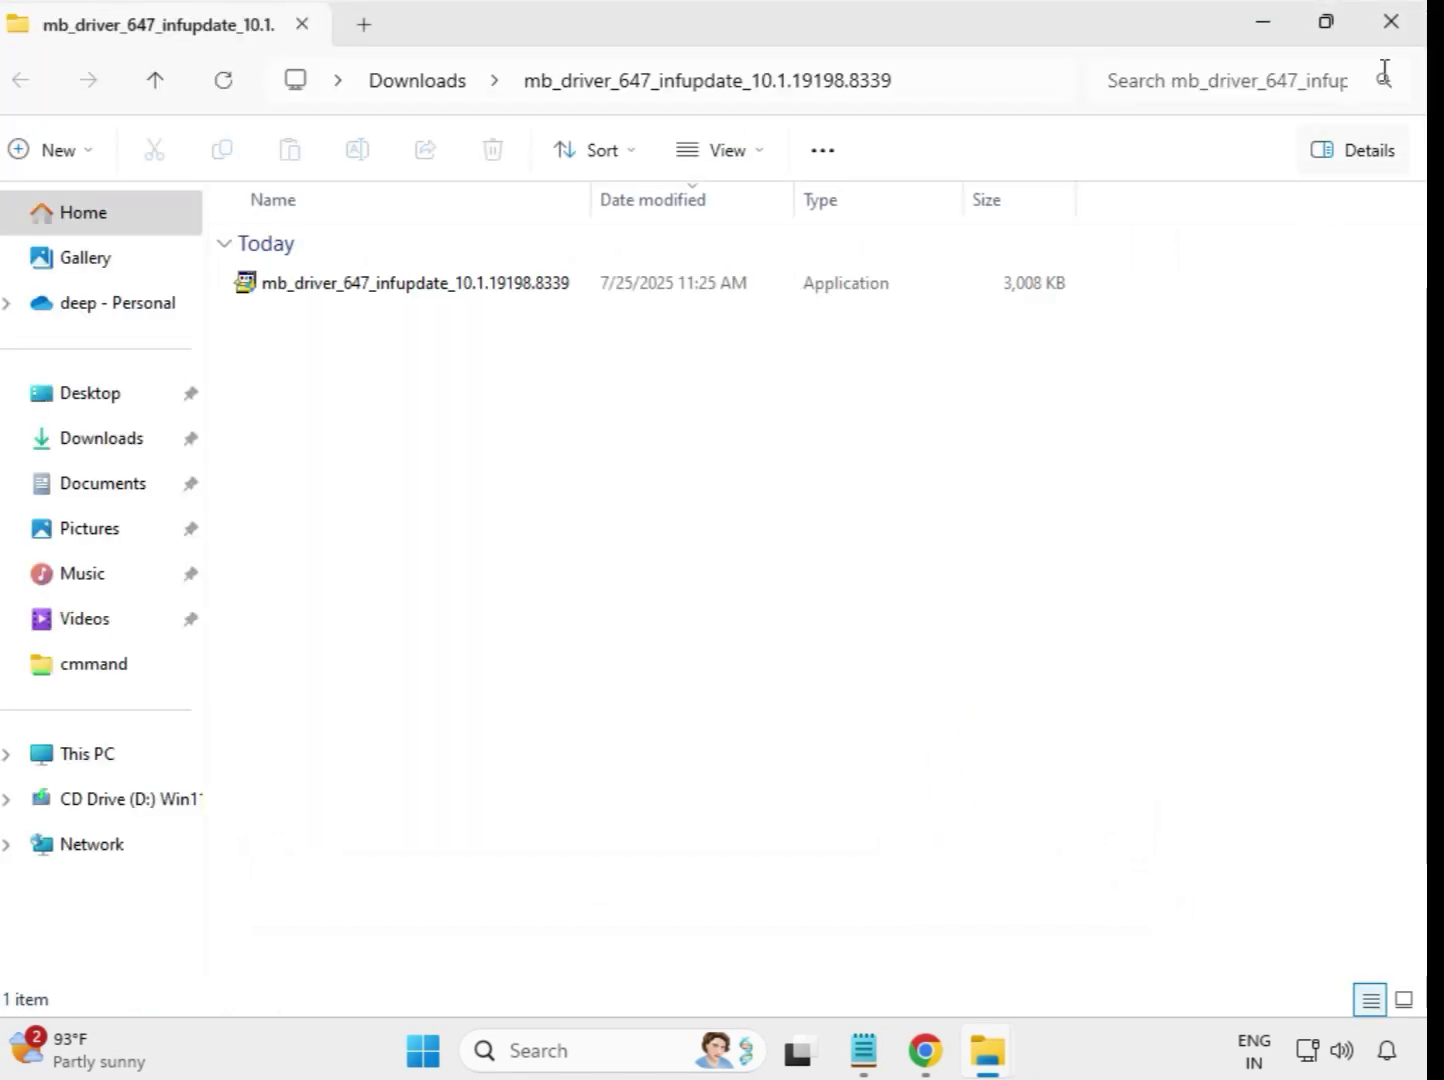
click(1388, 29)
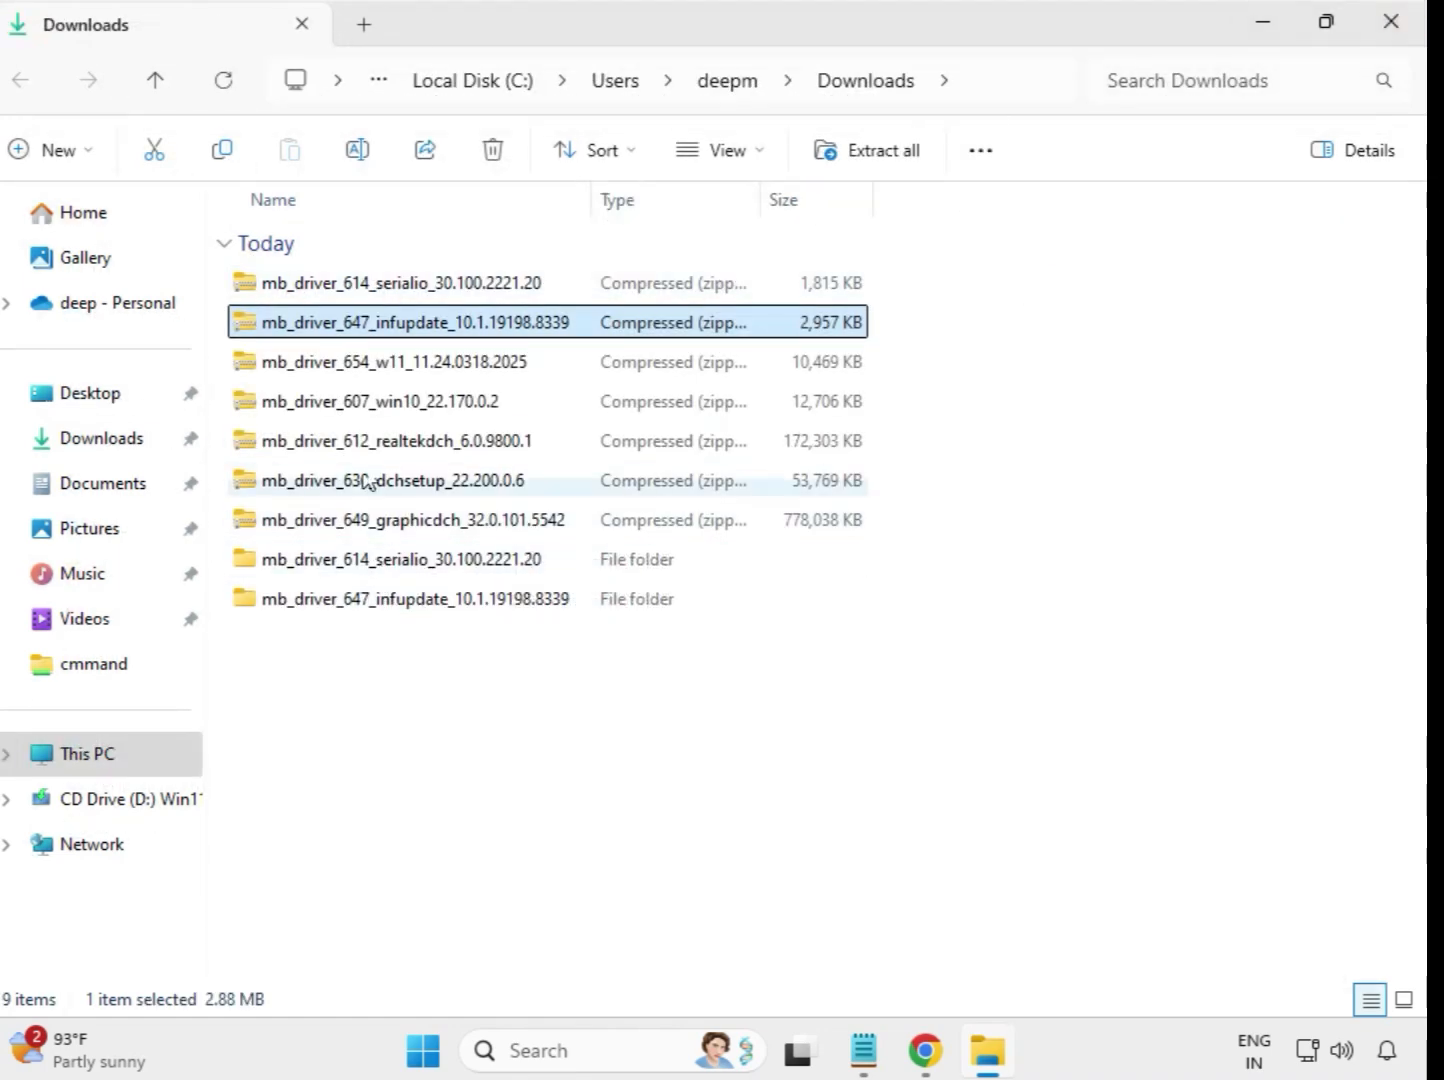
Extract the mb_driver_654_w11_11.24.0318.2025 archive to its default folder and close the window showing the extracted files
click(367, 368)
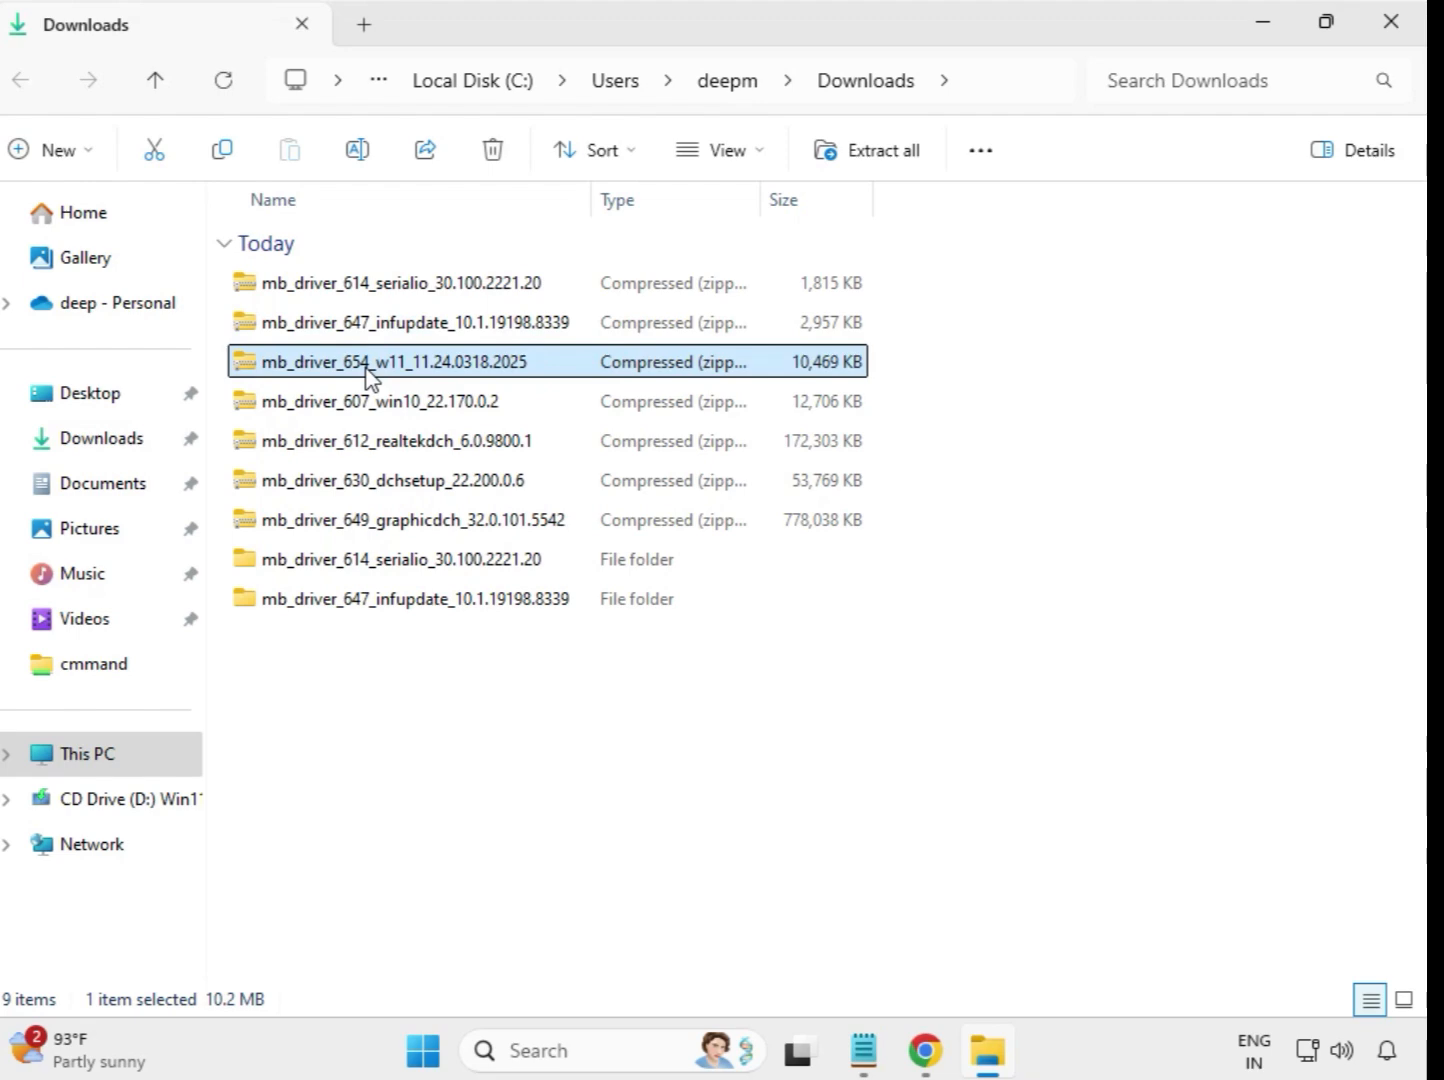
right_click(369, 378)
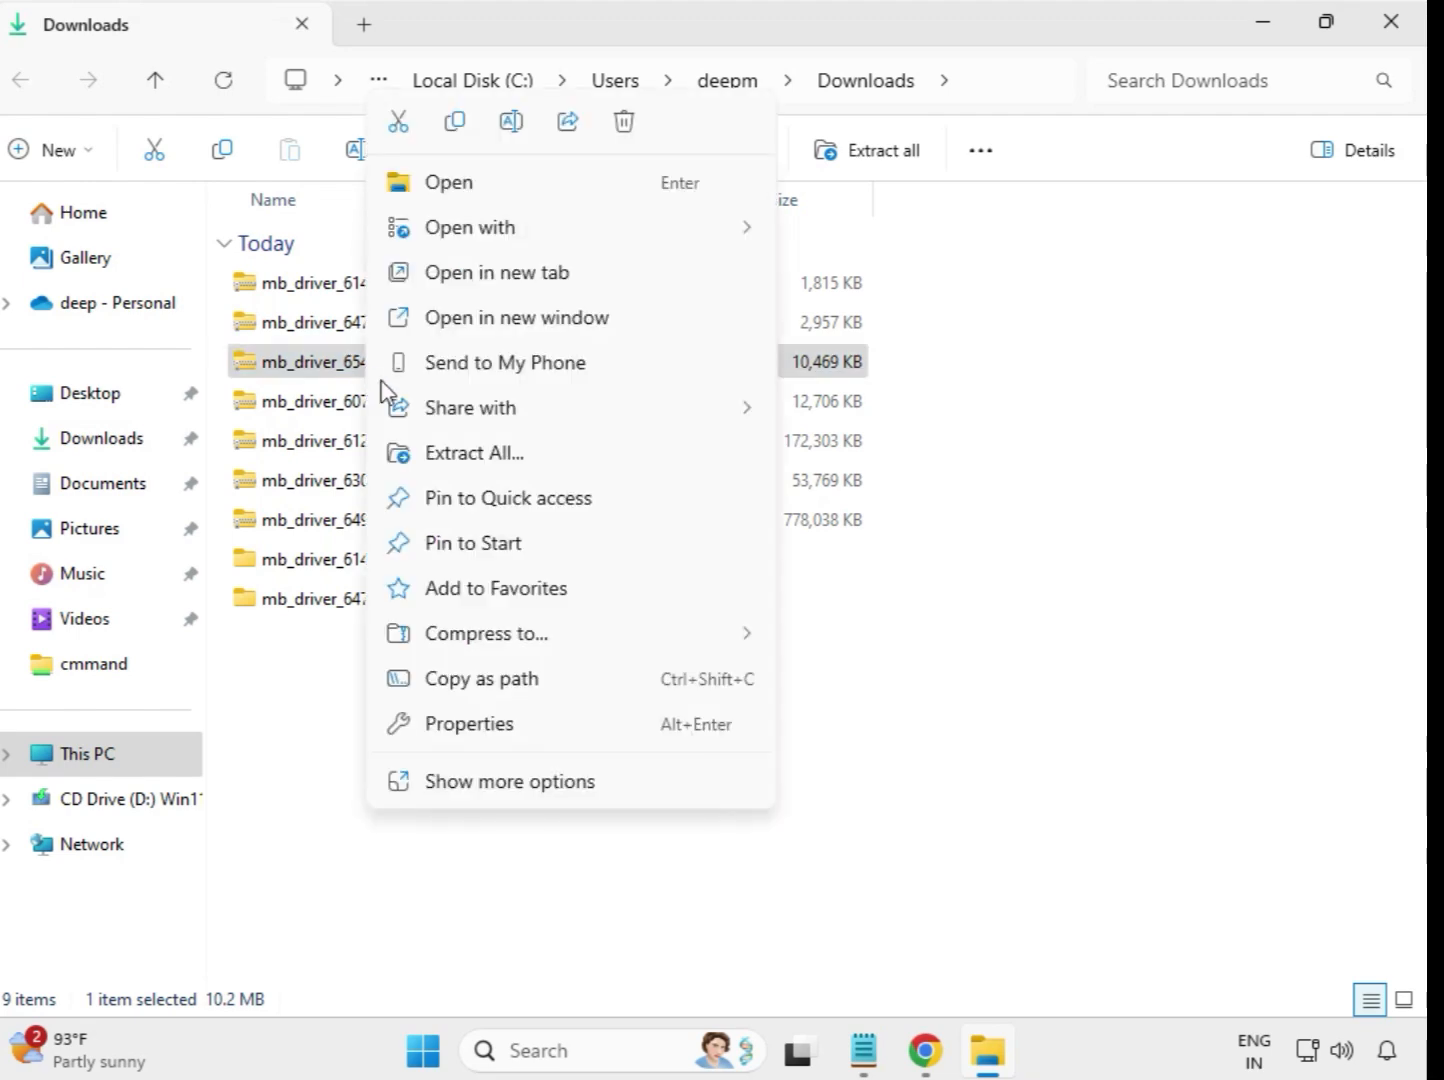
click(495, 455)
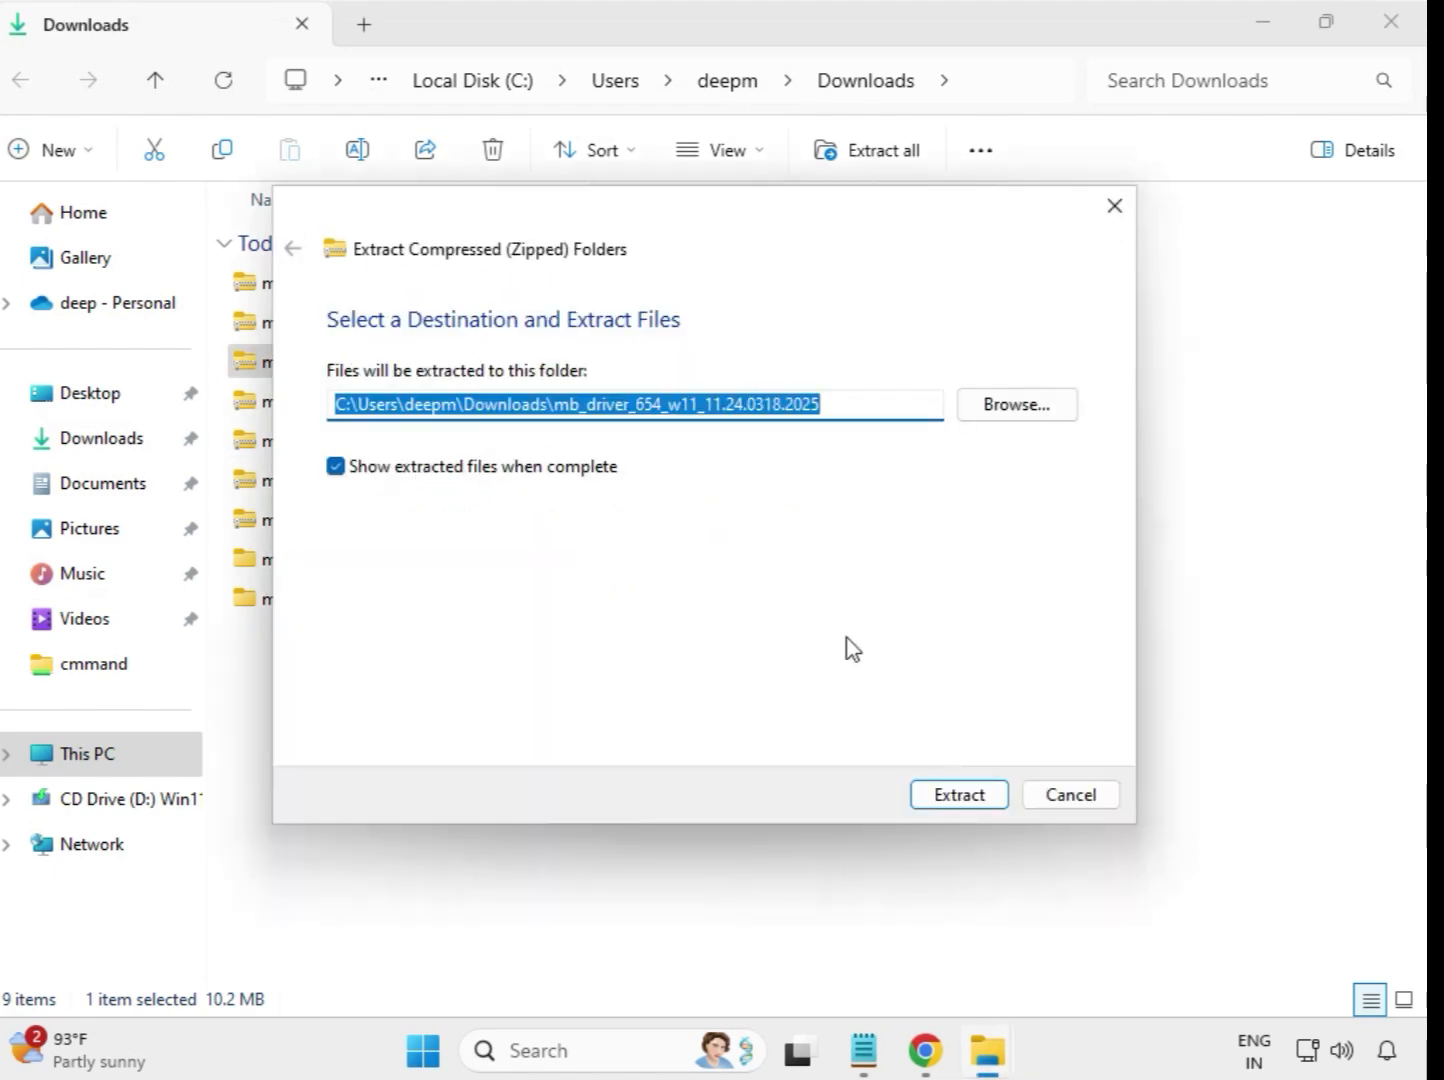
click(936, 796)
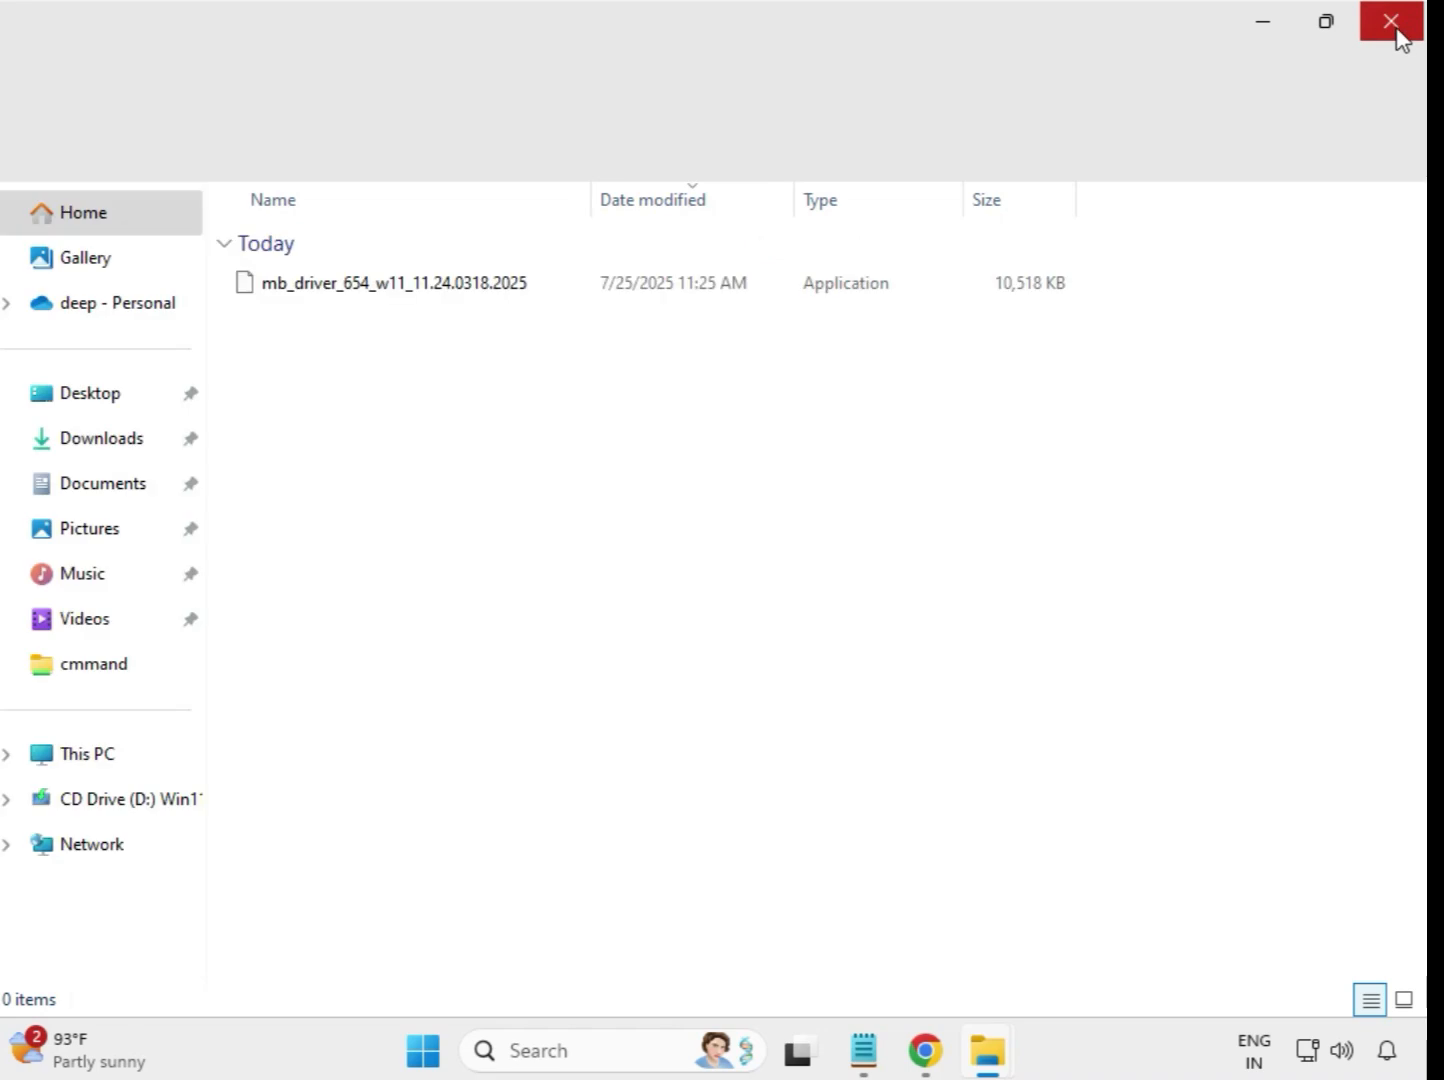
click(1397, 30)
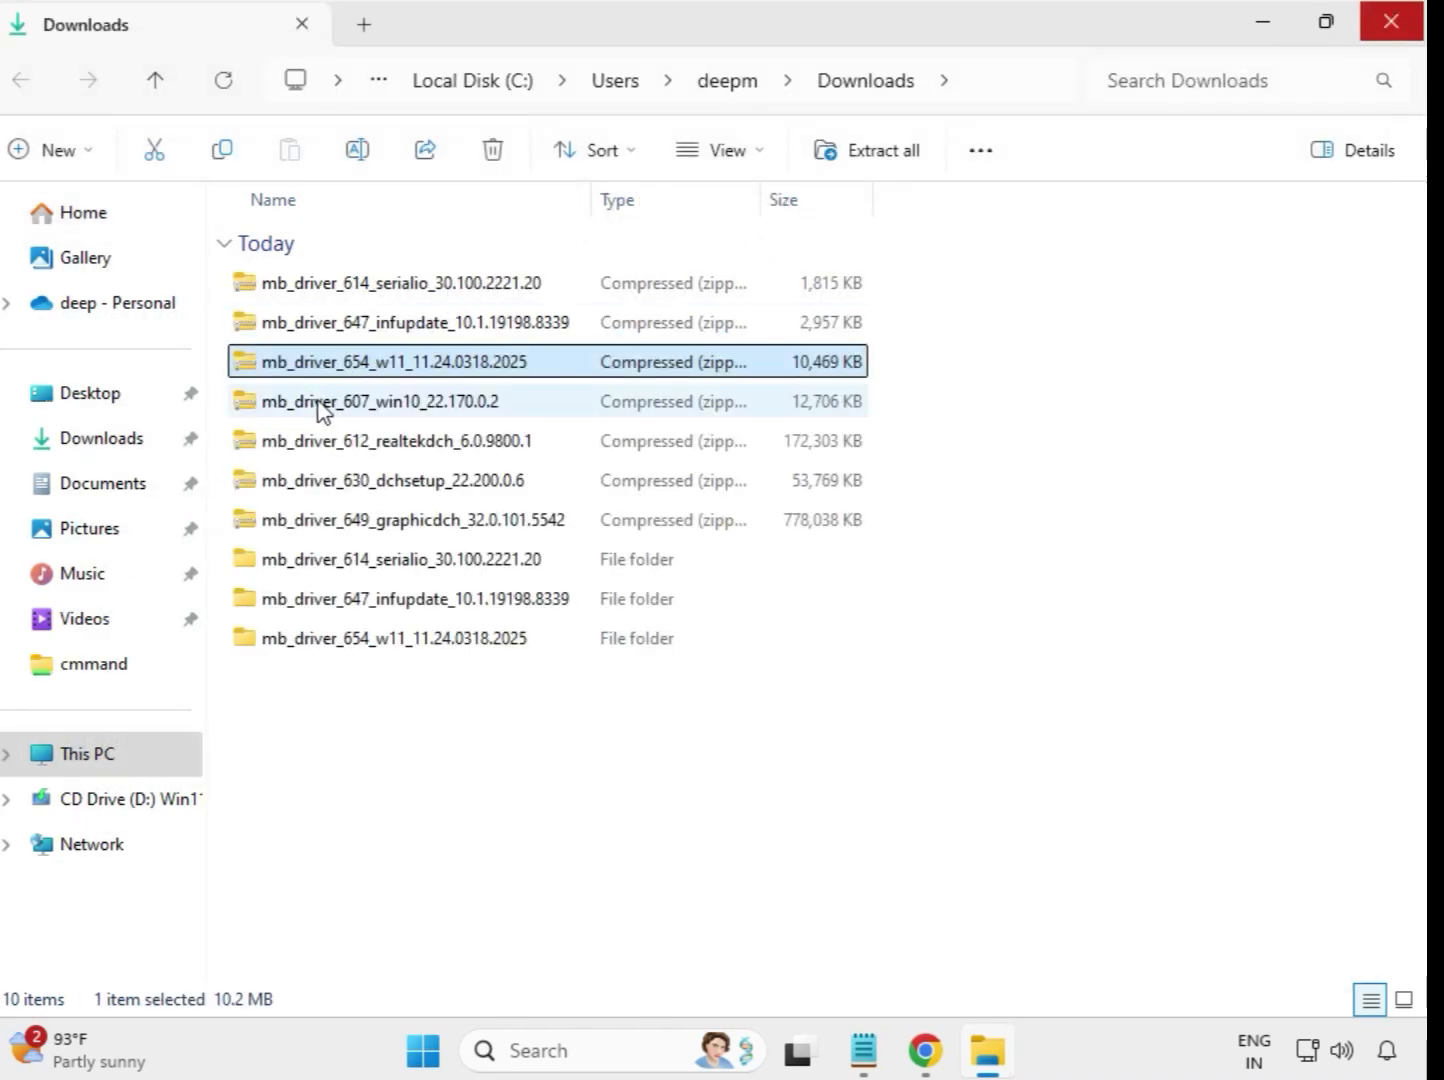
Extract the mb_driver_607_win10_22.170.0.2 archive to its default folder and close the window showing the extracted files
click(329, 405)
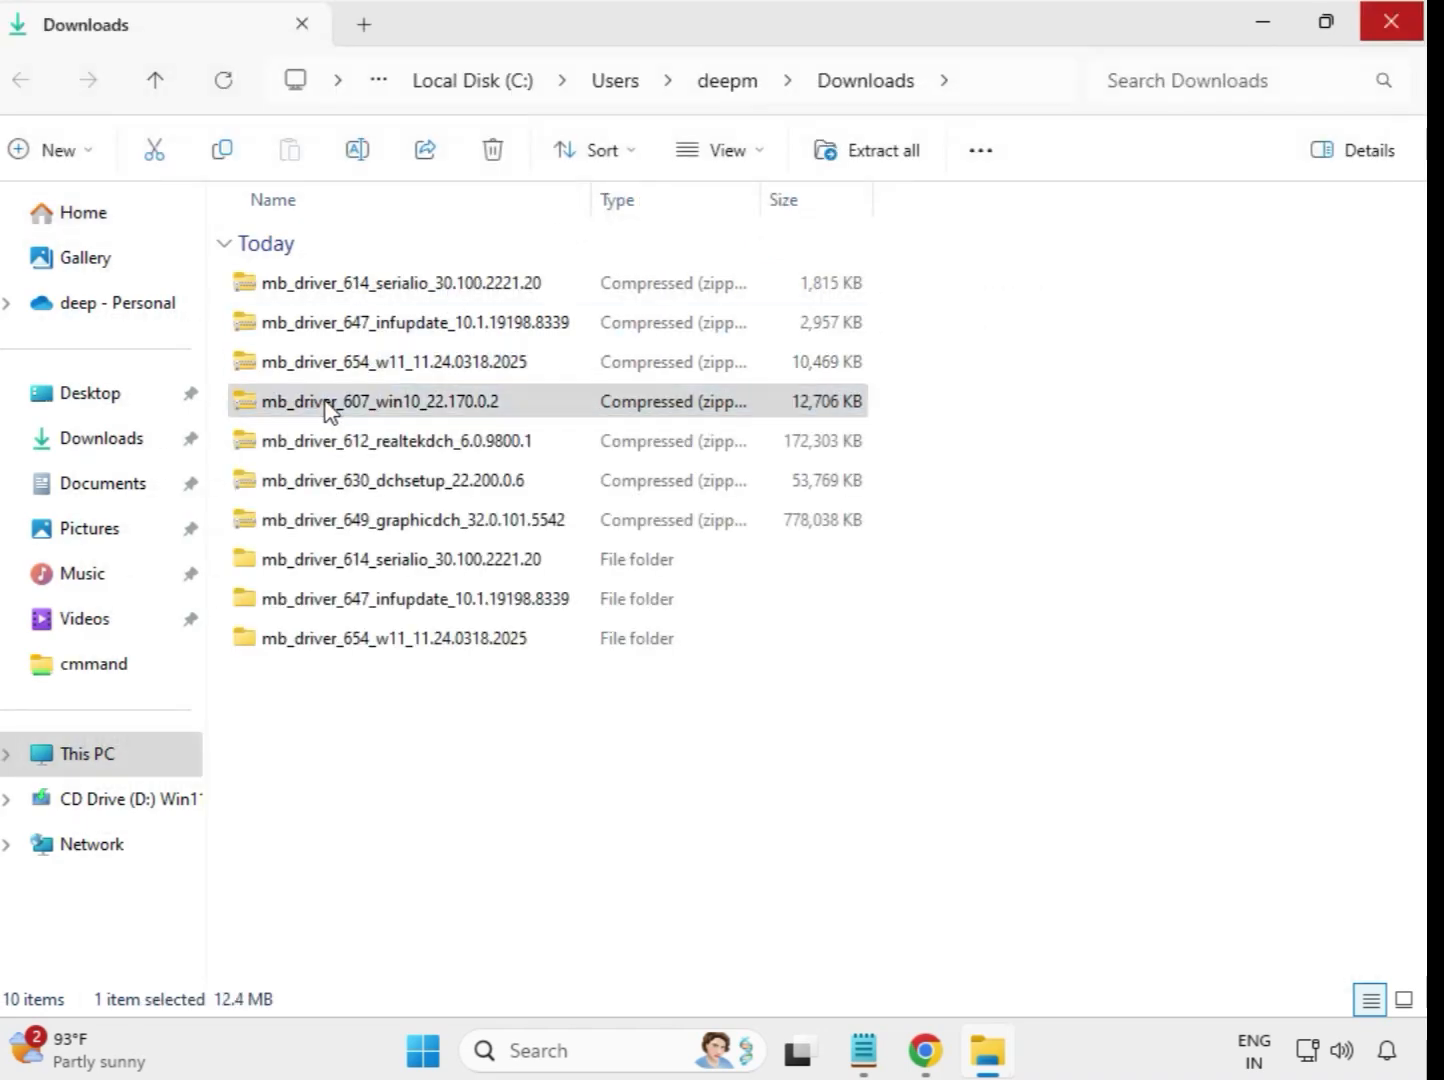
right_click(329, 405)
click(441, 455)
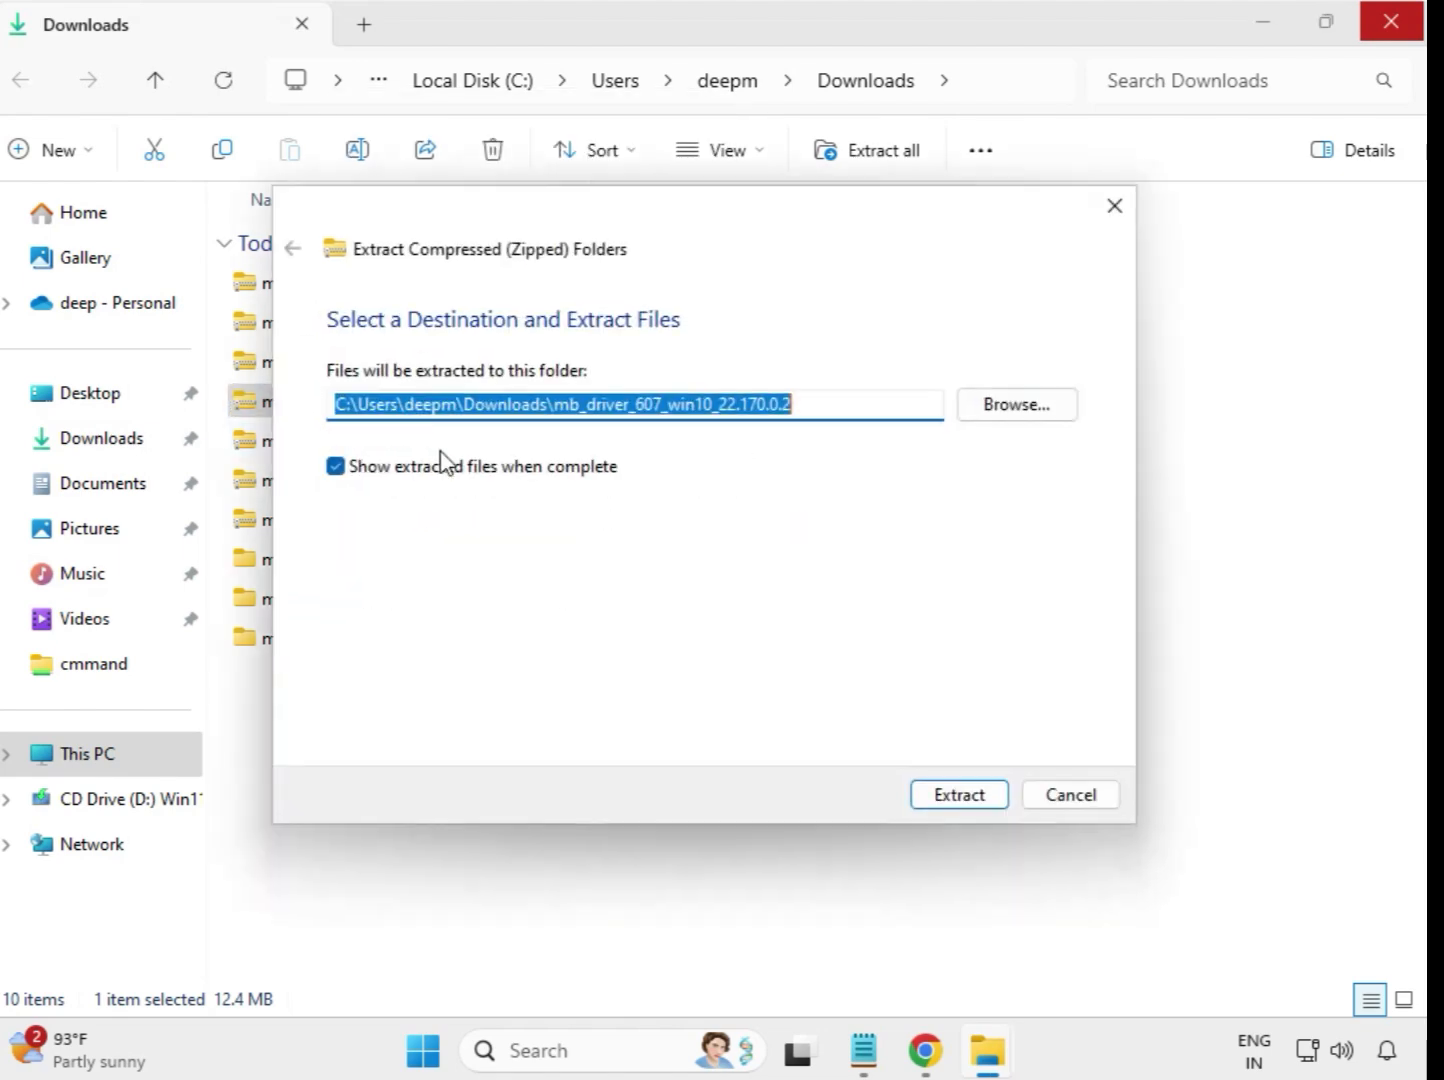
click(966, 795)
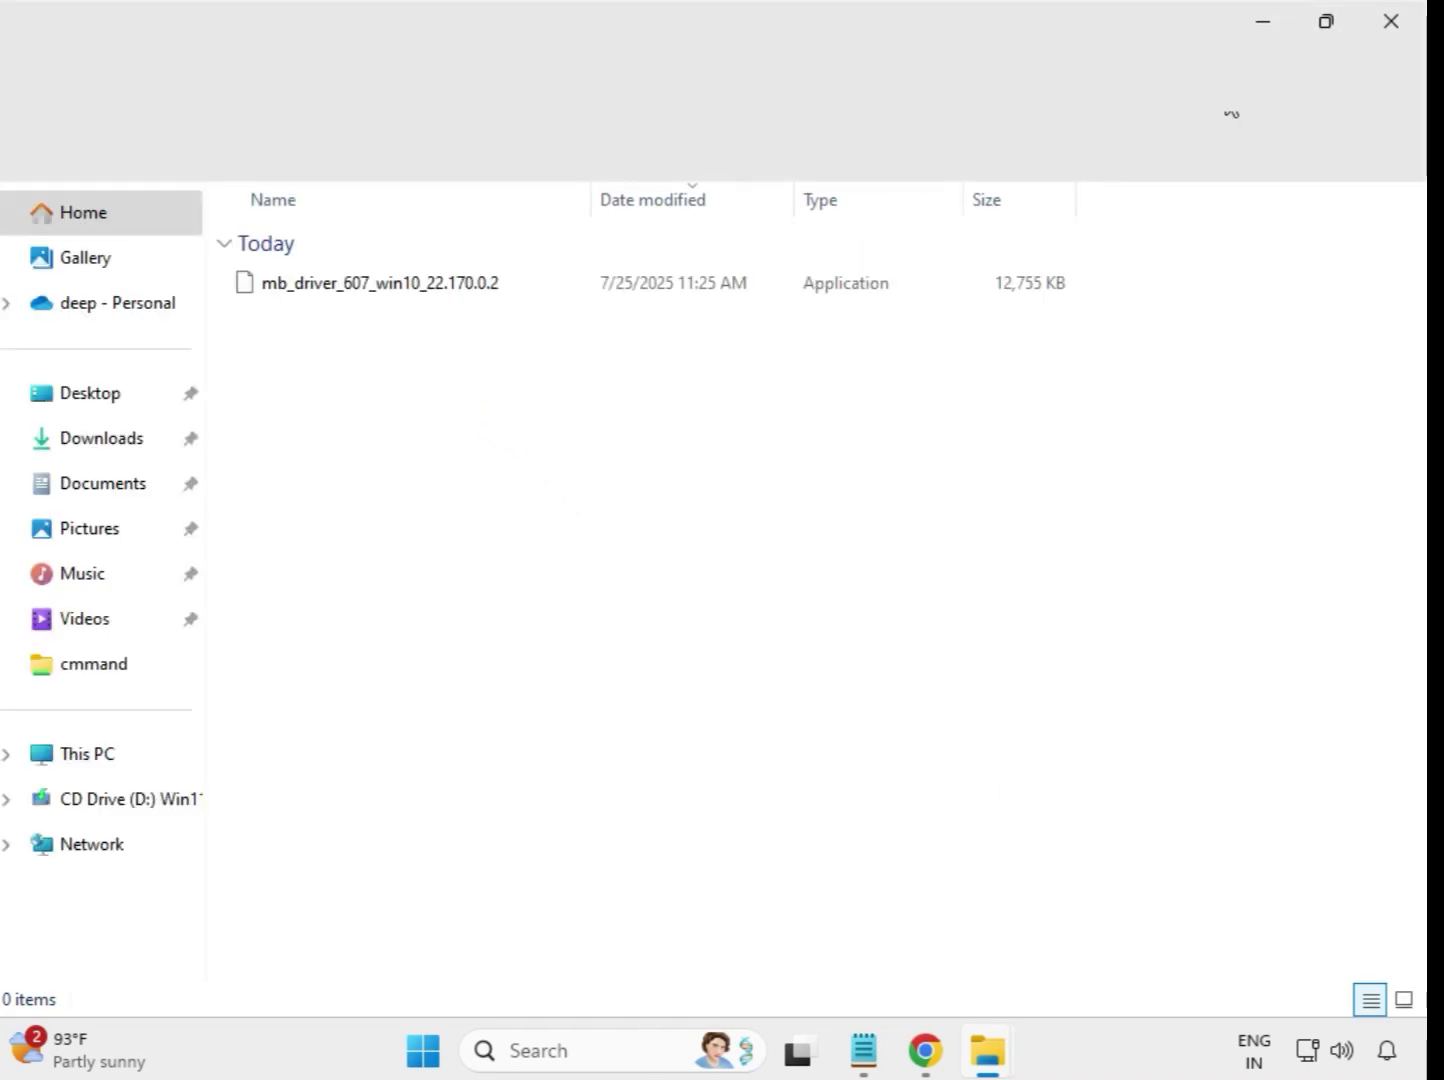
click(1408, 21)
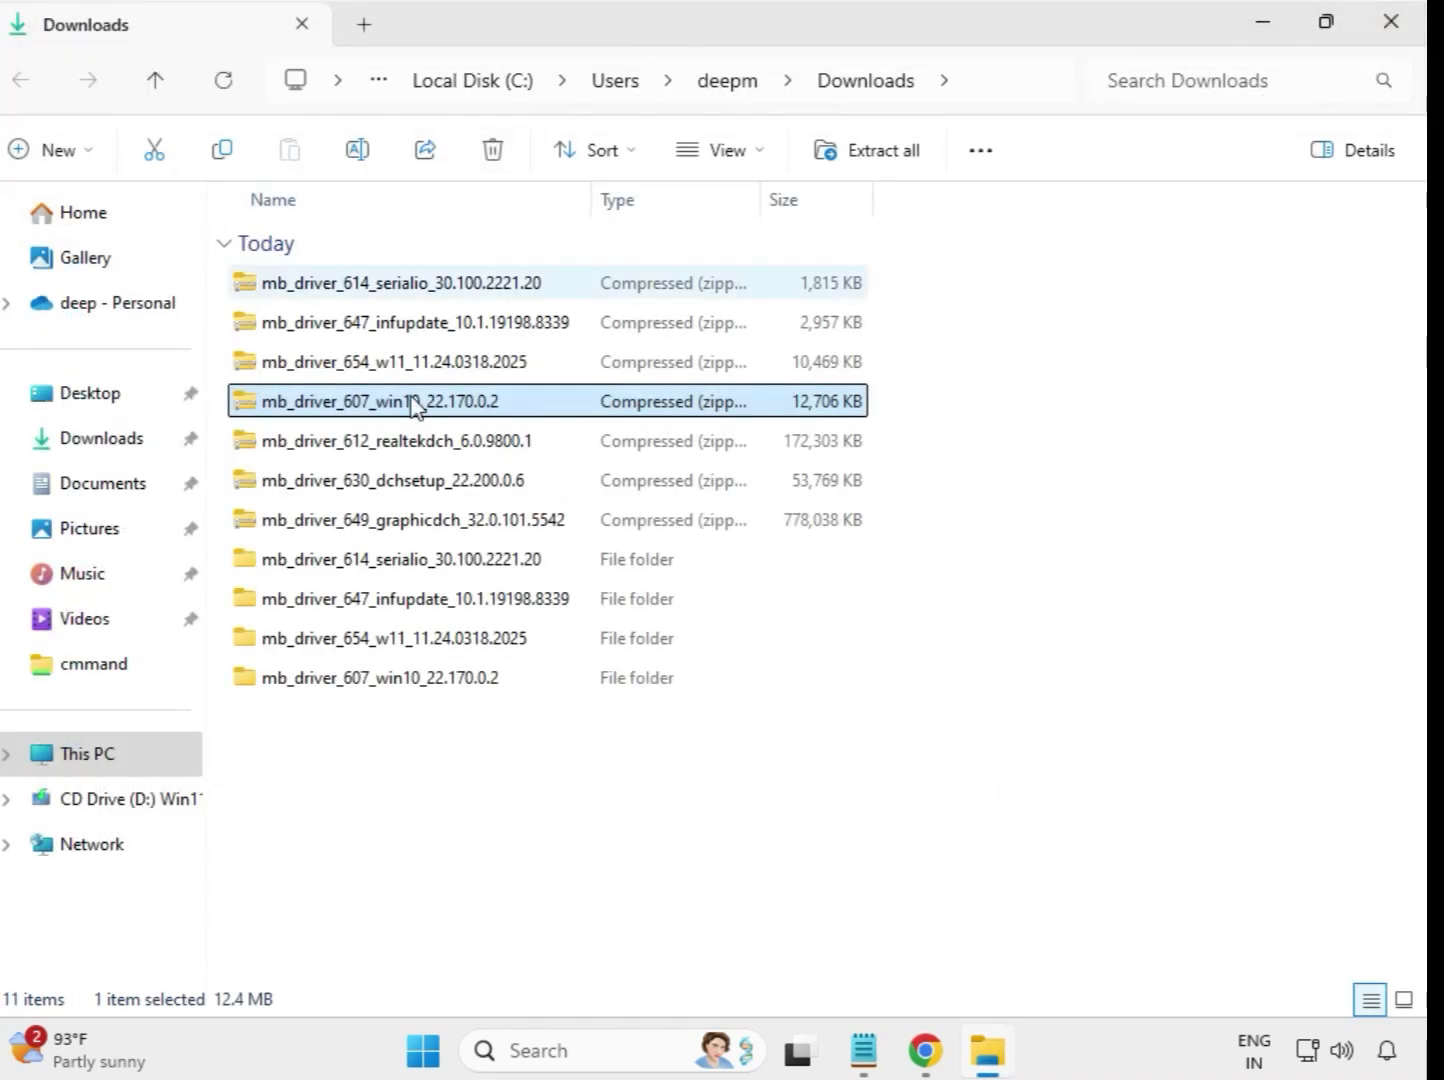
Extract the mb_driver_612_realtekdch_6.0.9800.1 archive to its default folder and close the window showing the extracted files
click(410, 455)
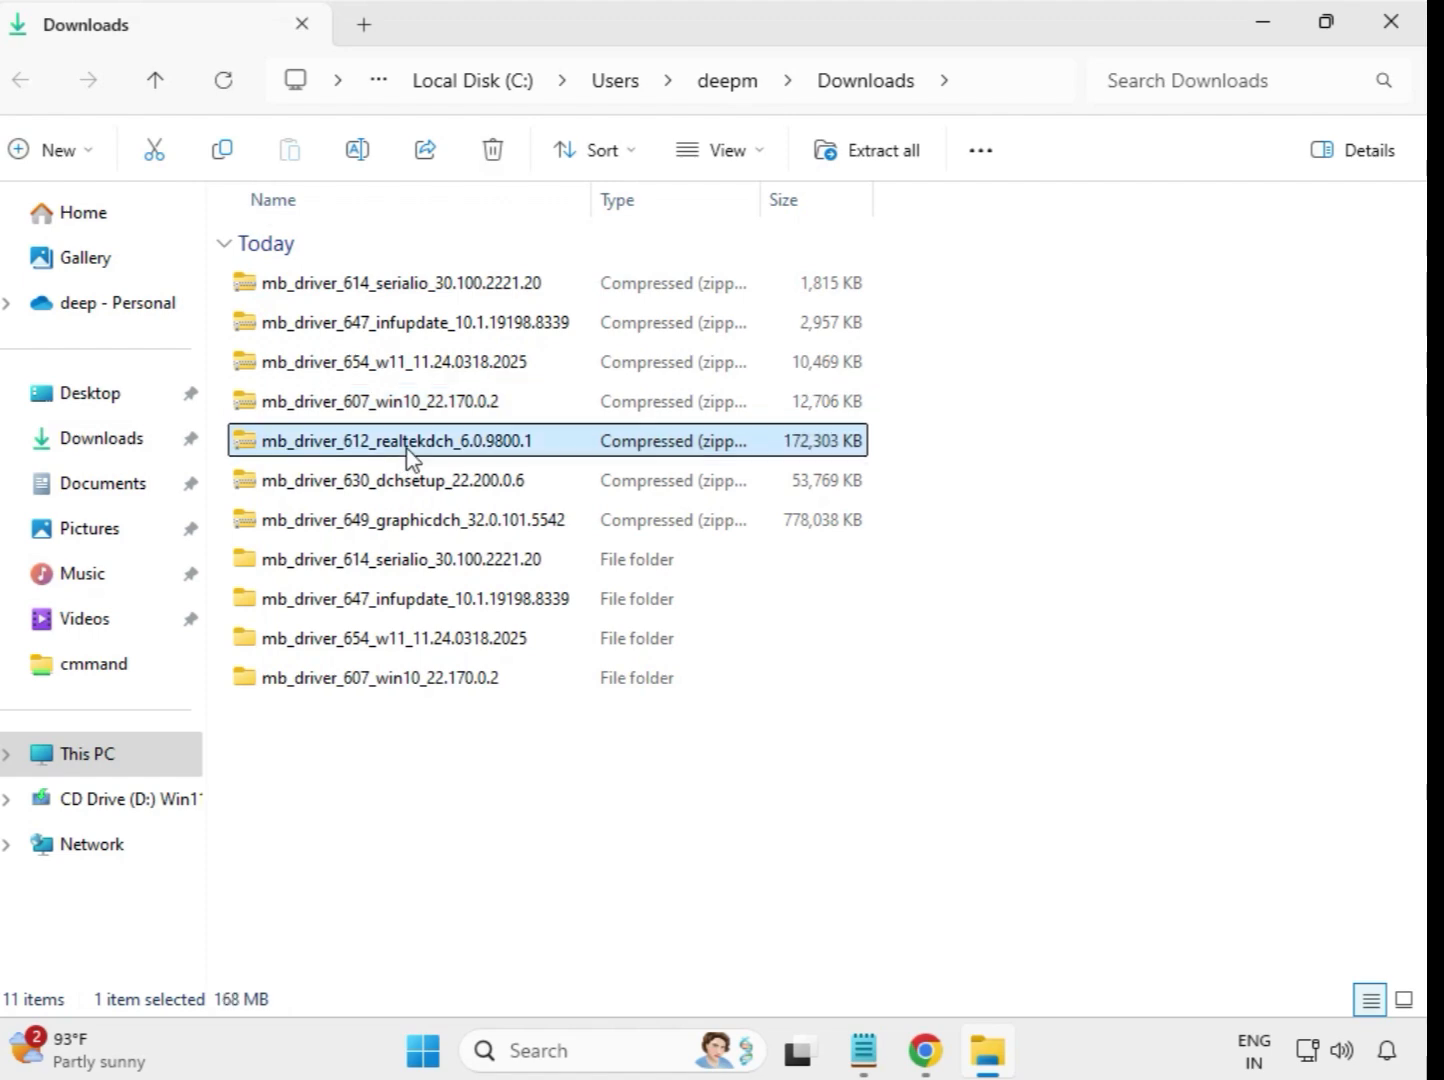
right_click(409, 455)
click(559, 459)
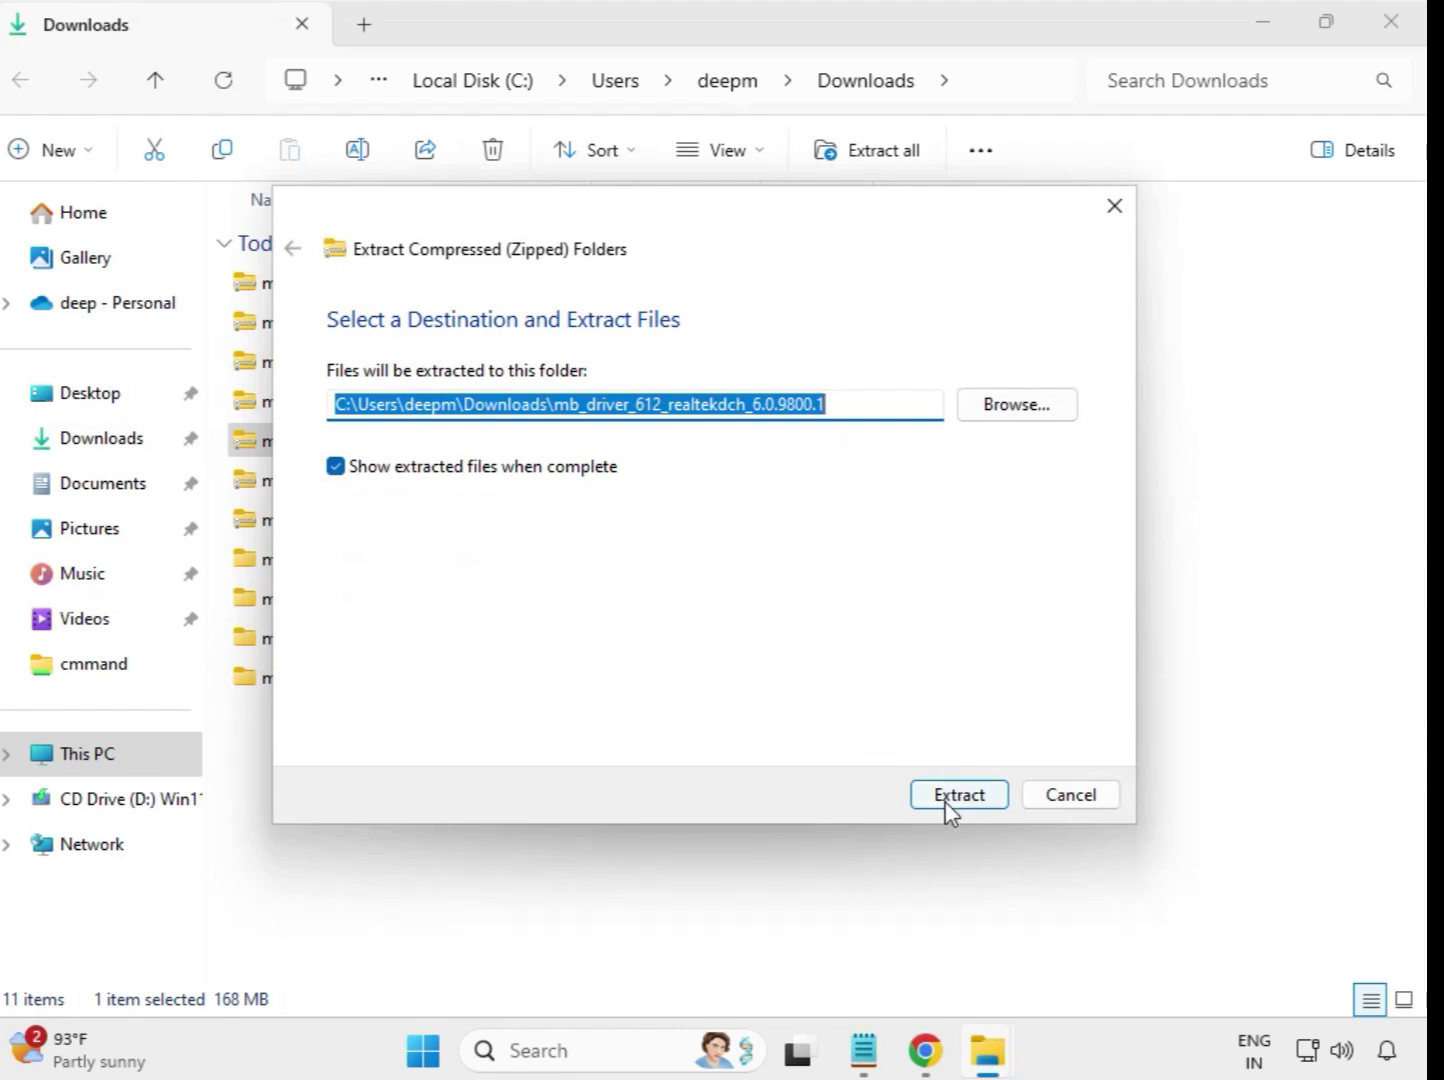
click(951, 800)
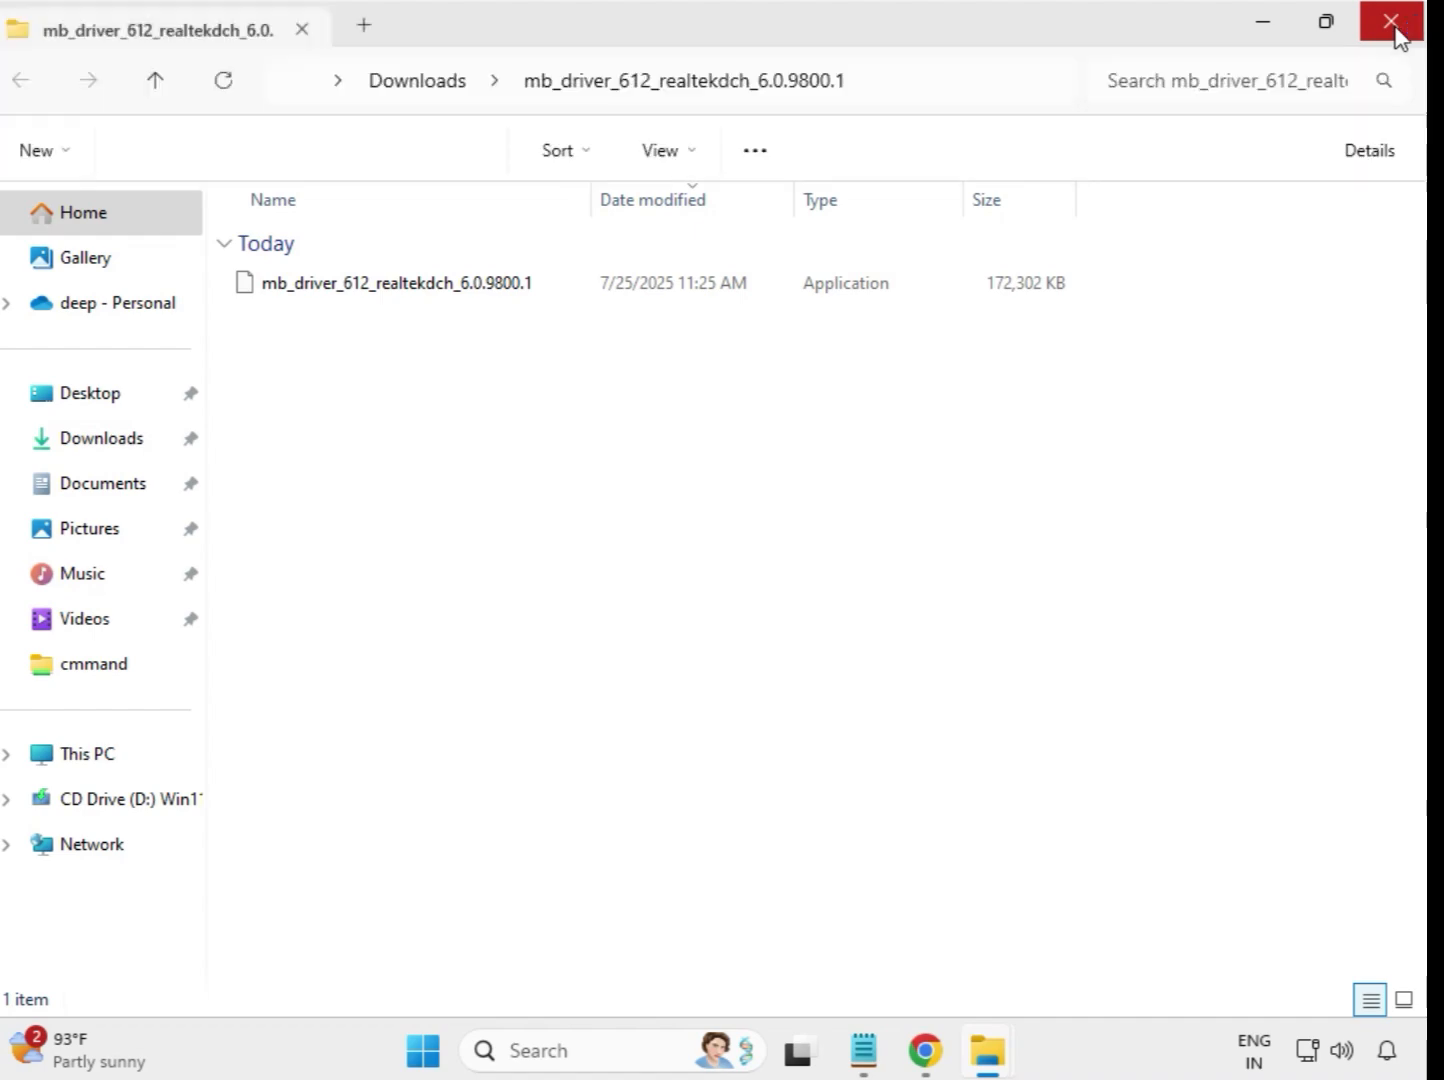
click(1393, 24)
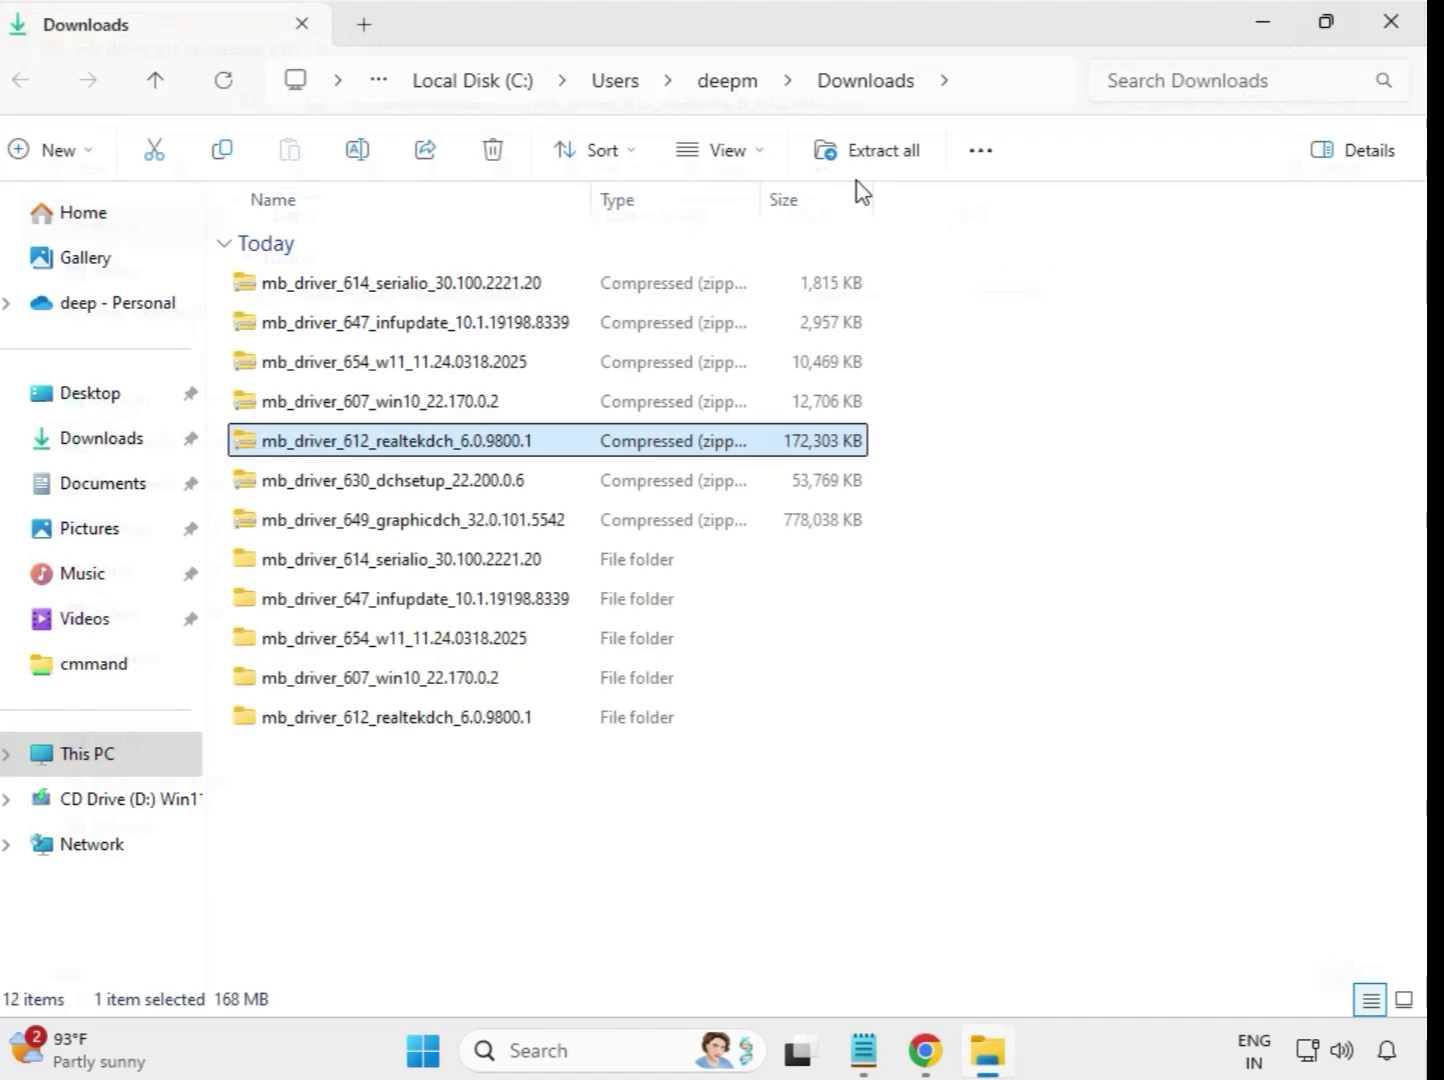
Extract the mb_driver_630_dchsetup_22.200.0.6 archive to its default folder and close the window showing the extracted files
click(398, 484)
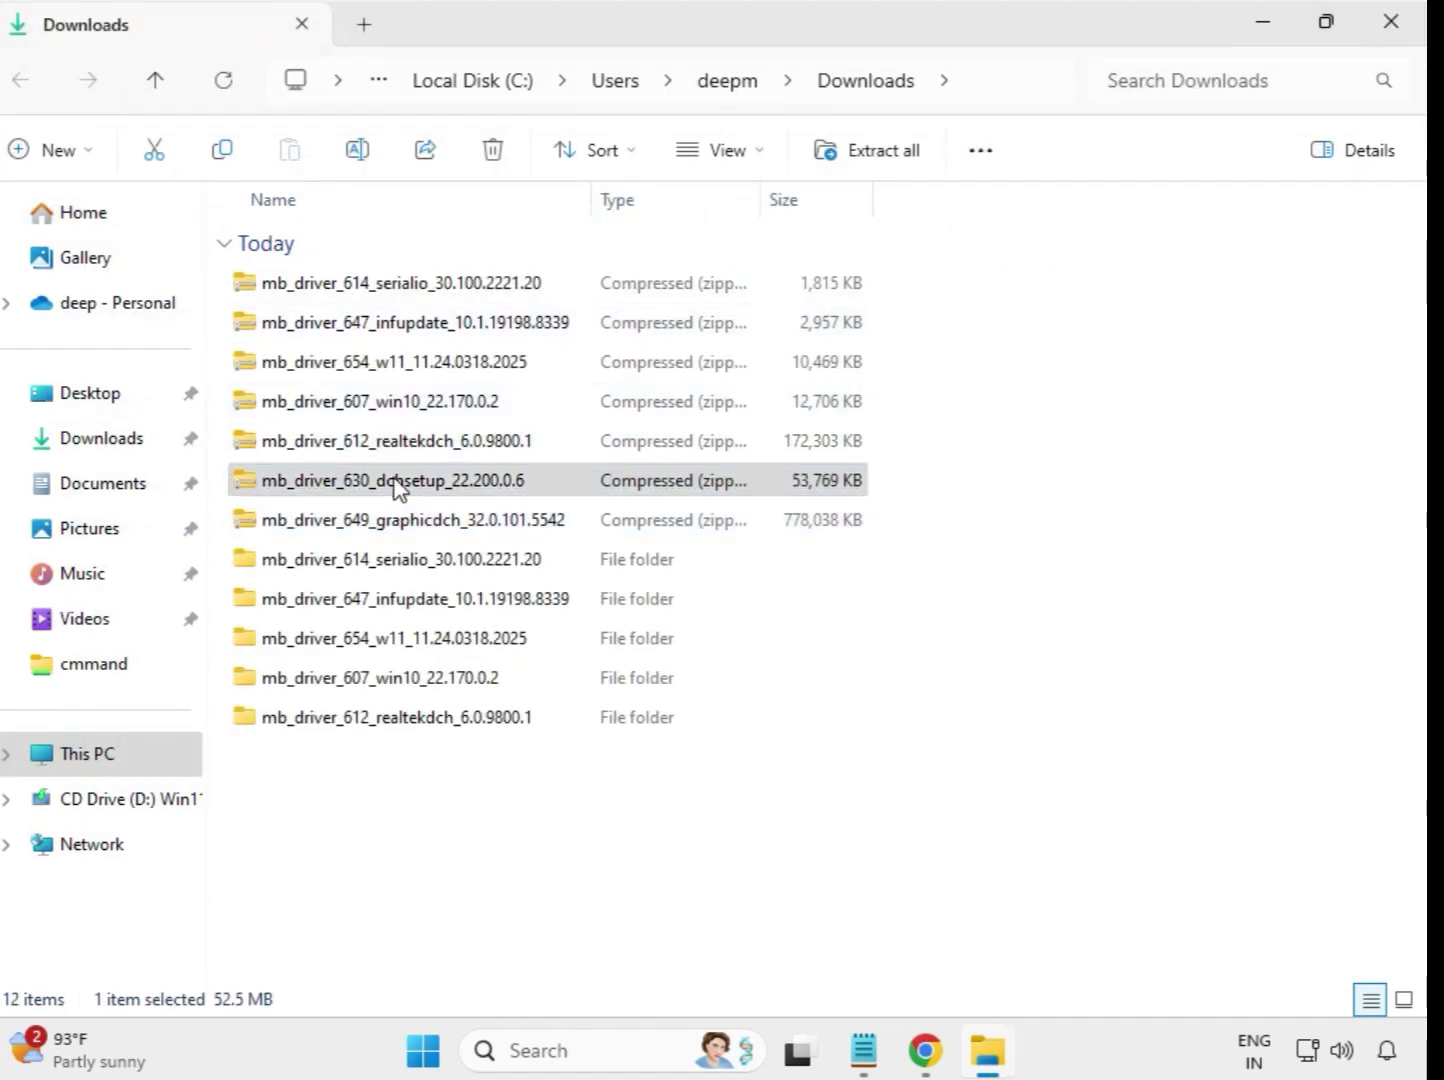
right_click(400, 488)
click(502, 470)
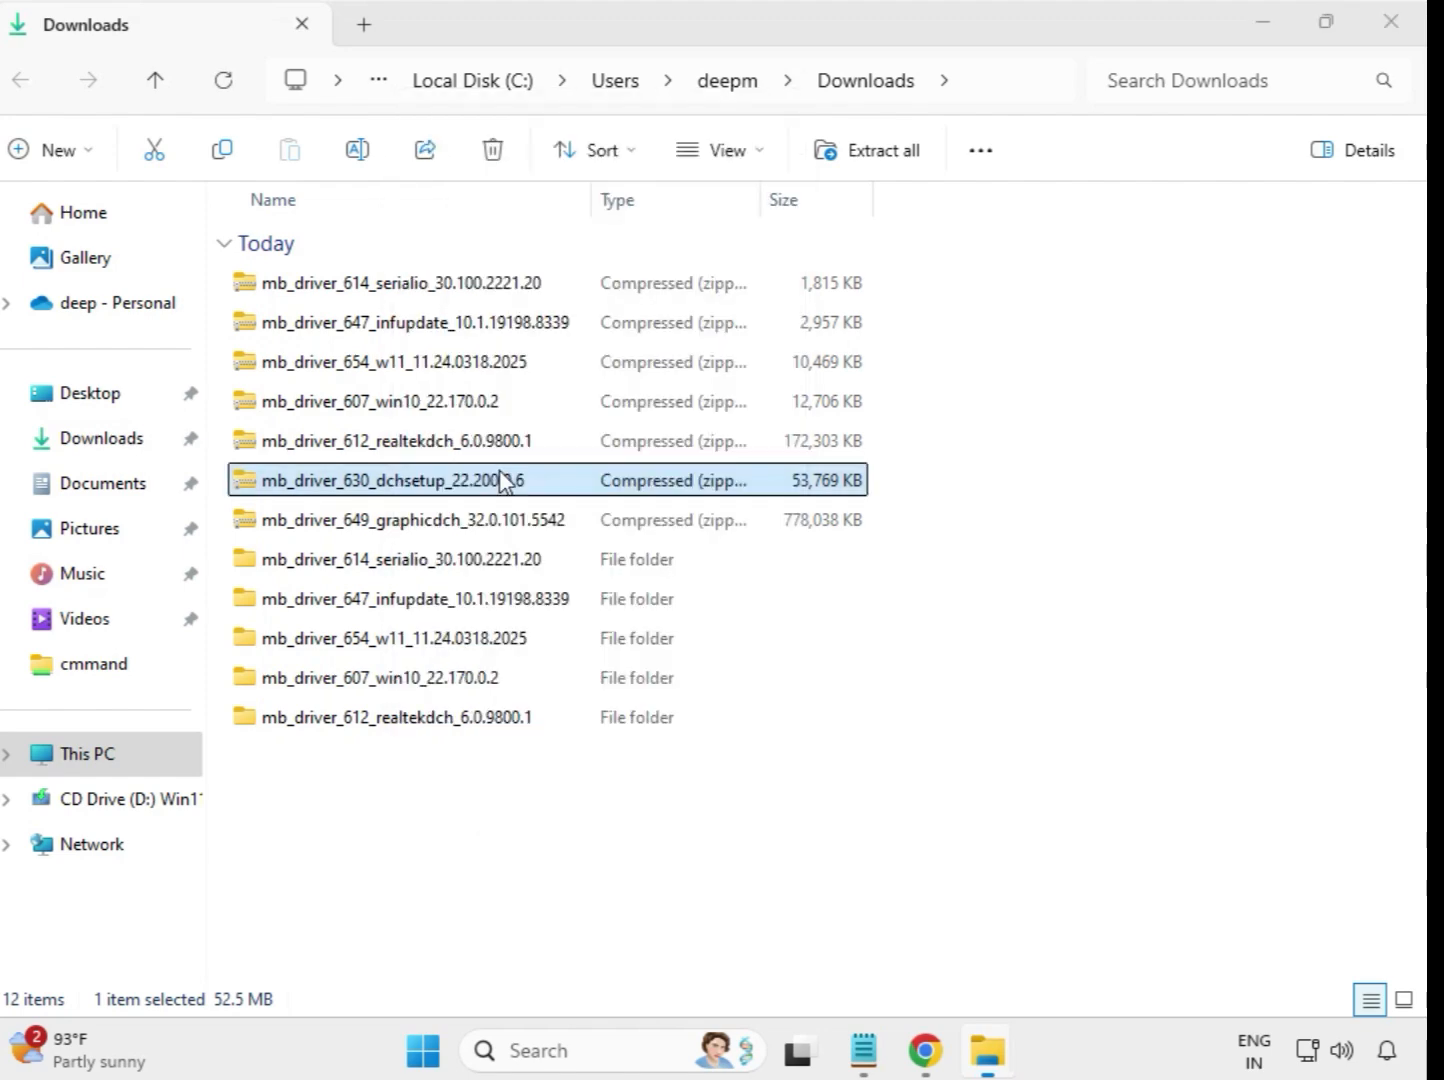
click(953, 796)
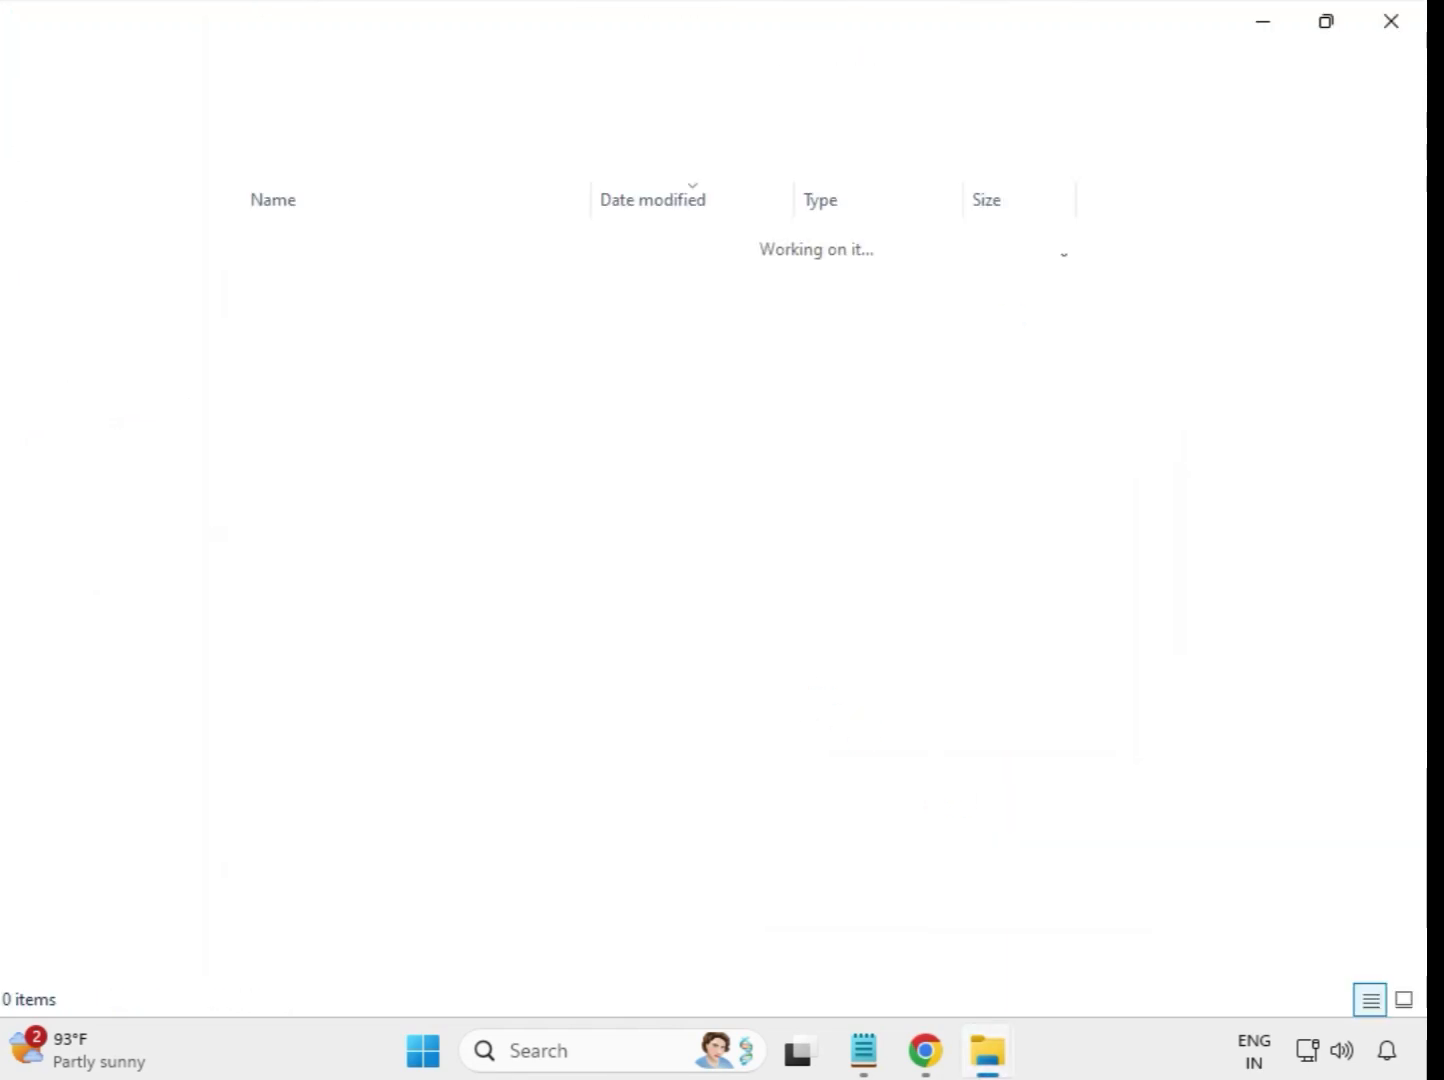
click(1391, 23)
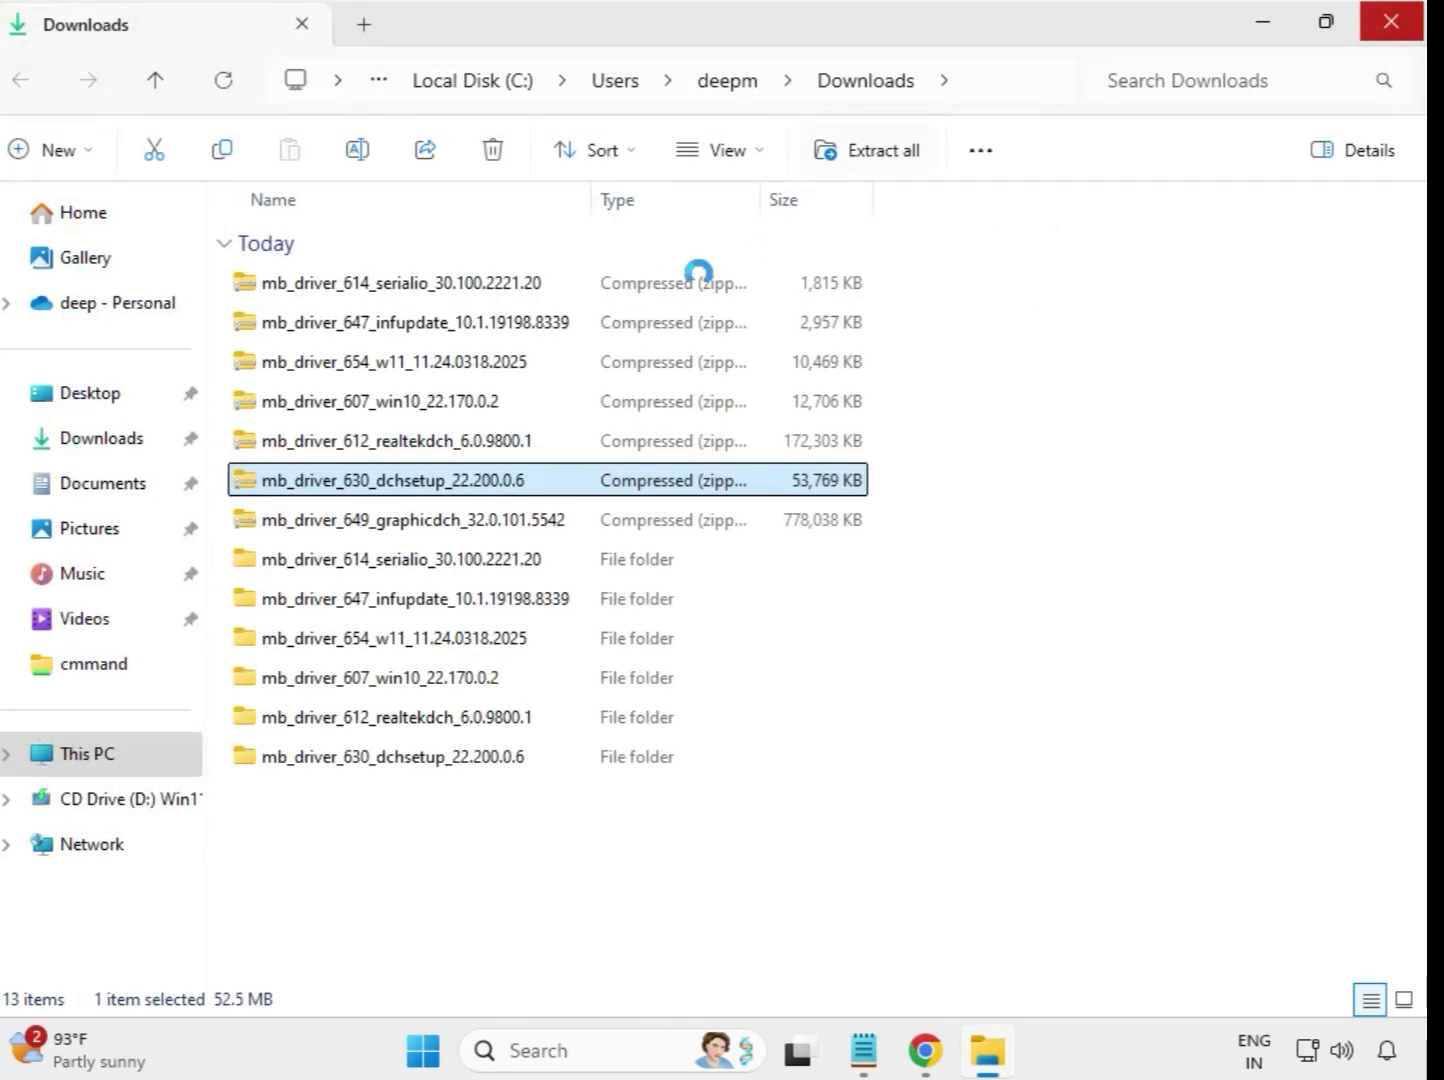
Extract the mb_driver_649_graphicdch_32.0.101.5542 archive to its default folder and close the window showing the extracted files
click(437, 531)
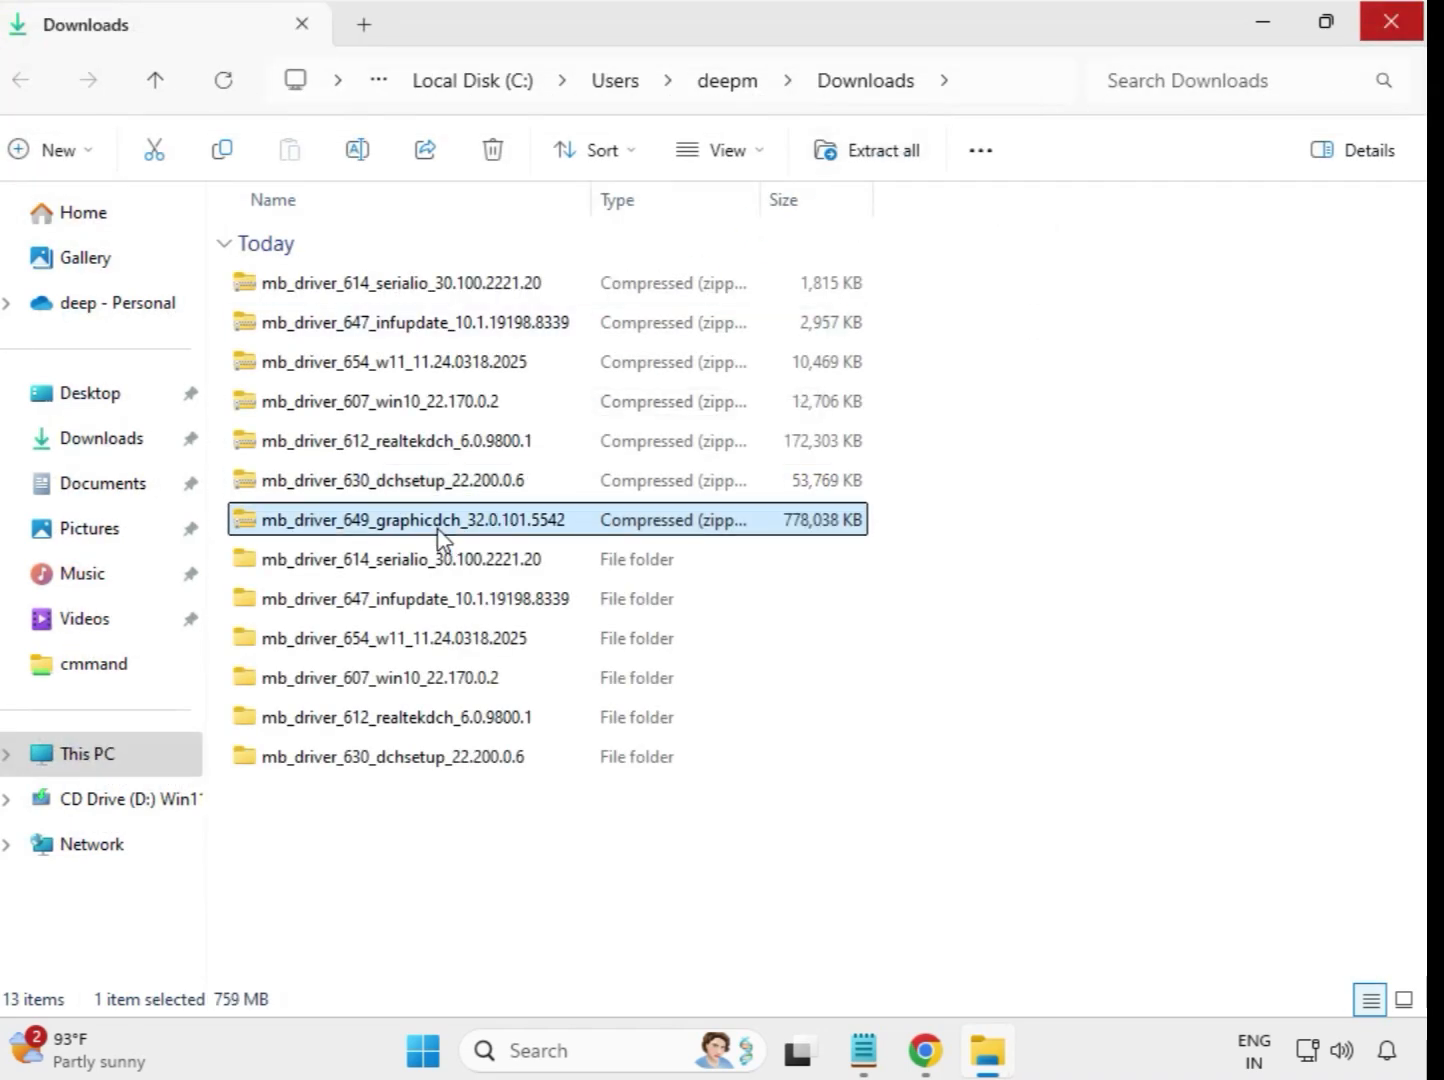
right_click(441, 540)
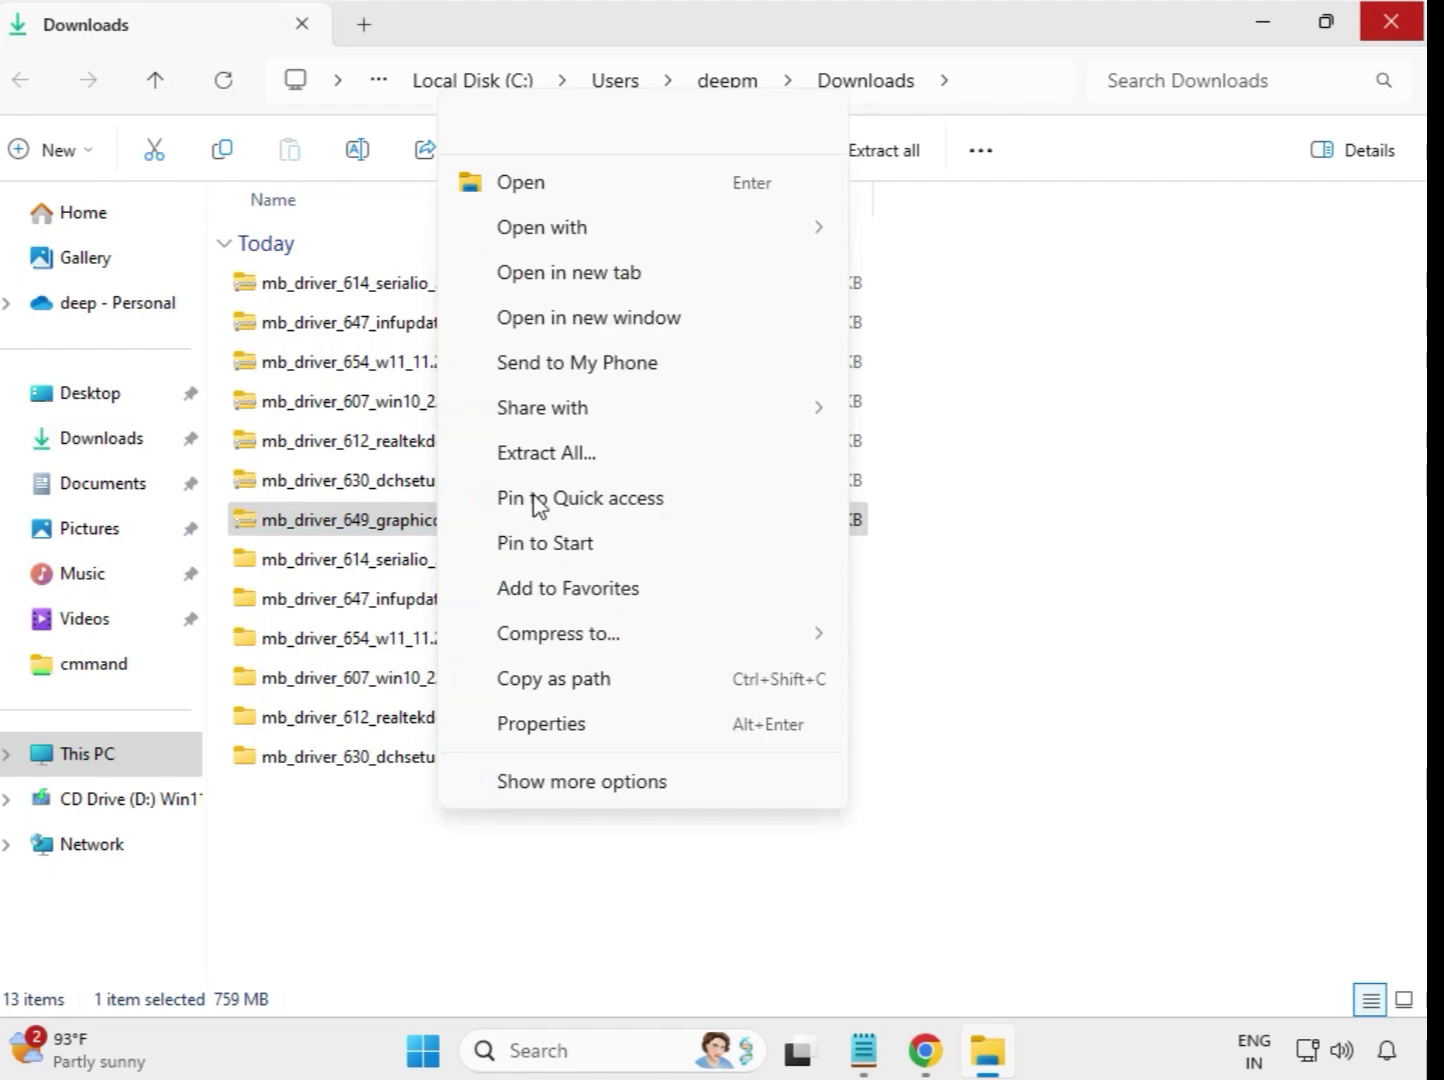
click(546, 453)
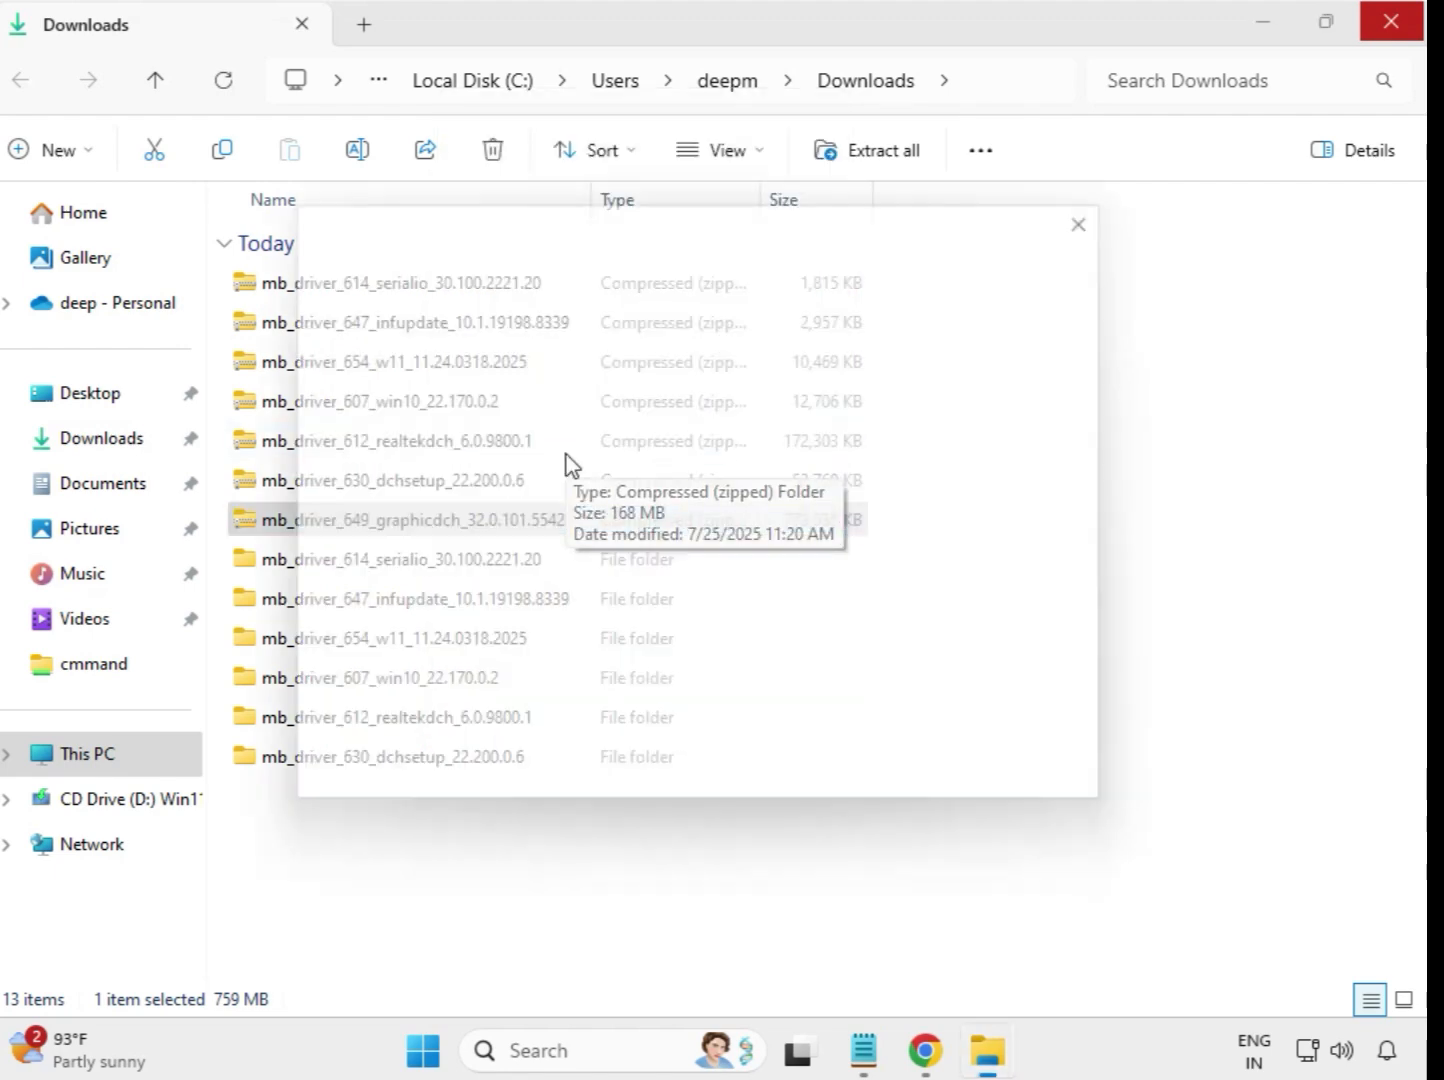
click(955, 797)
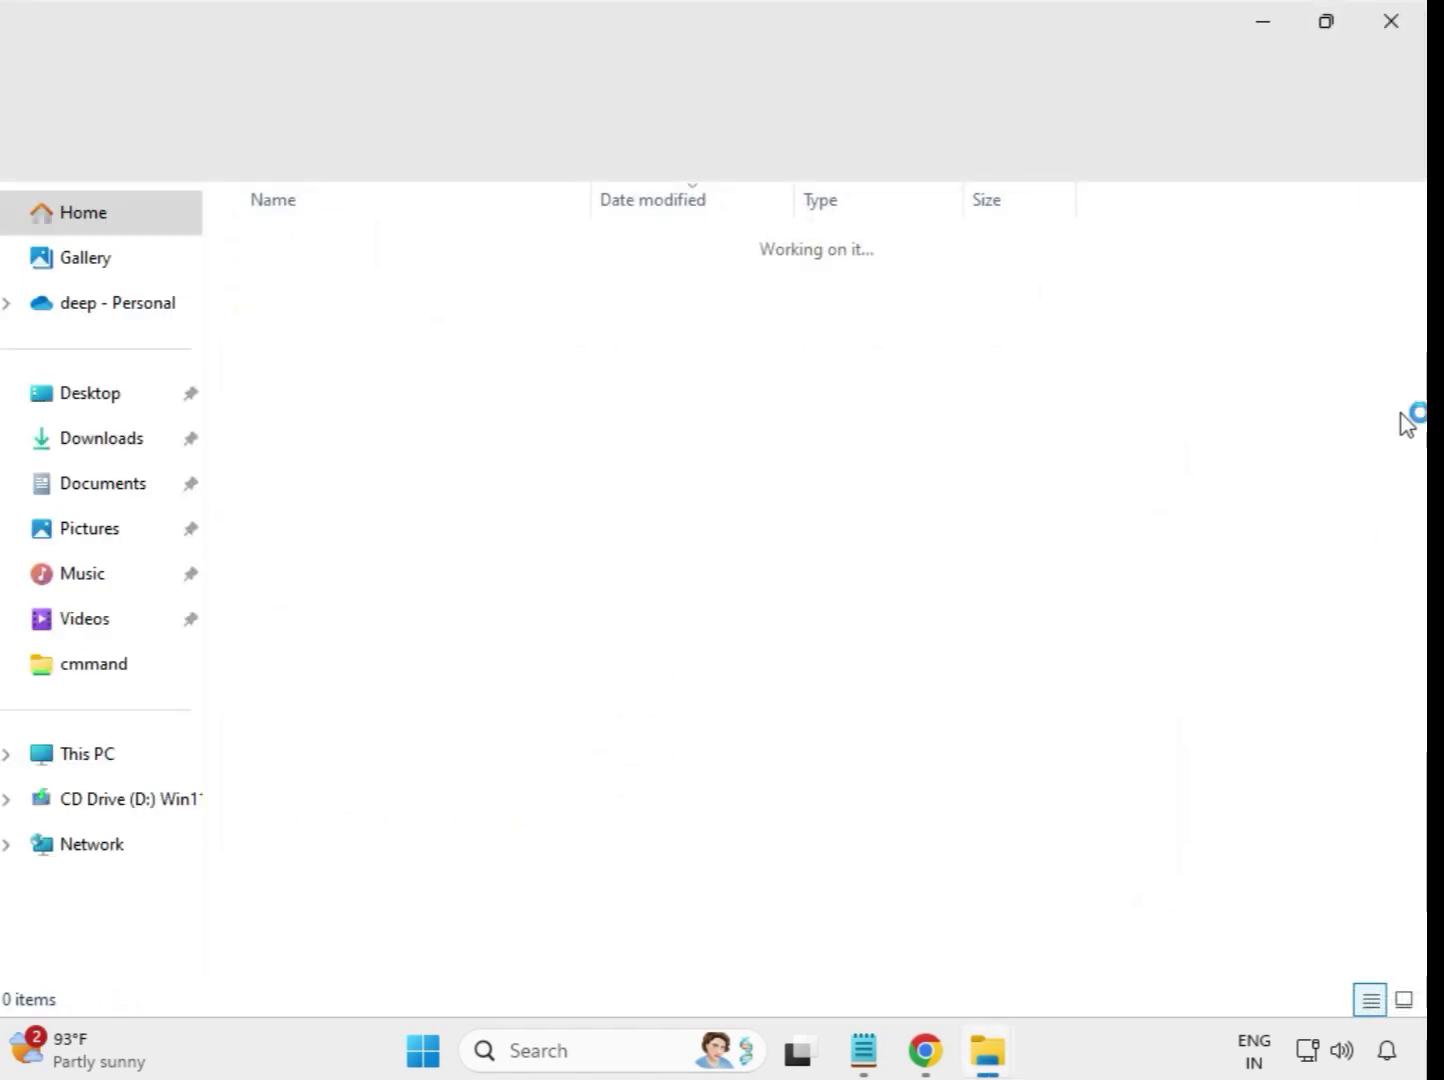
click(1390, 30)
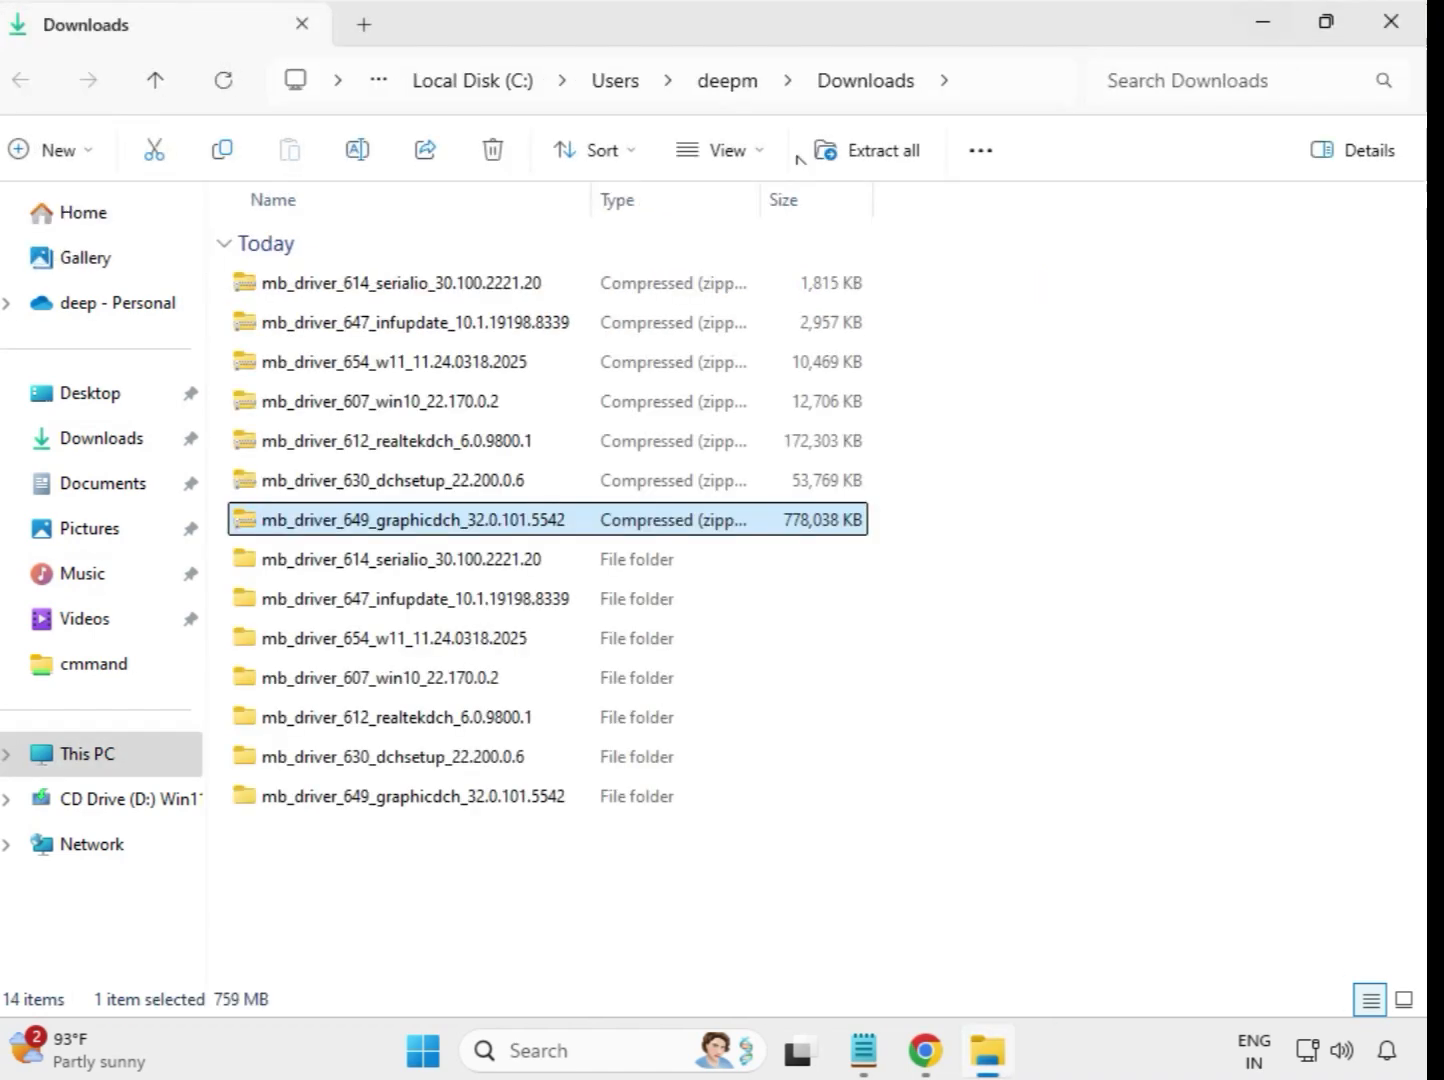
Refresh the Downloads folder listing, then select all seven extracted driver folders and clear the selection
click(946, 842)
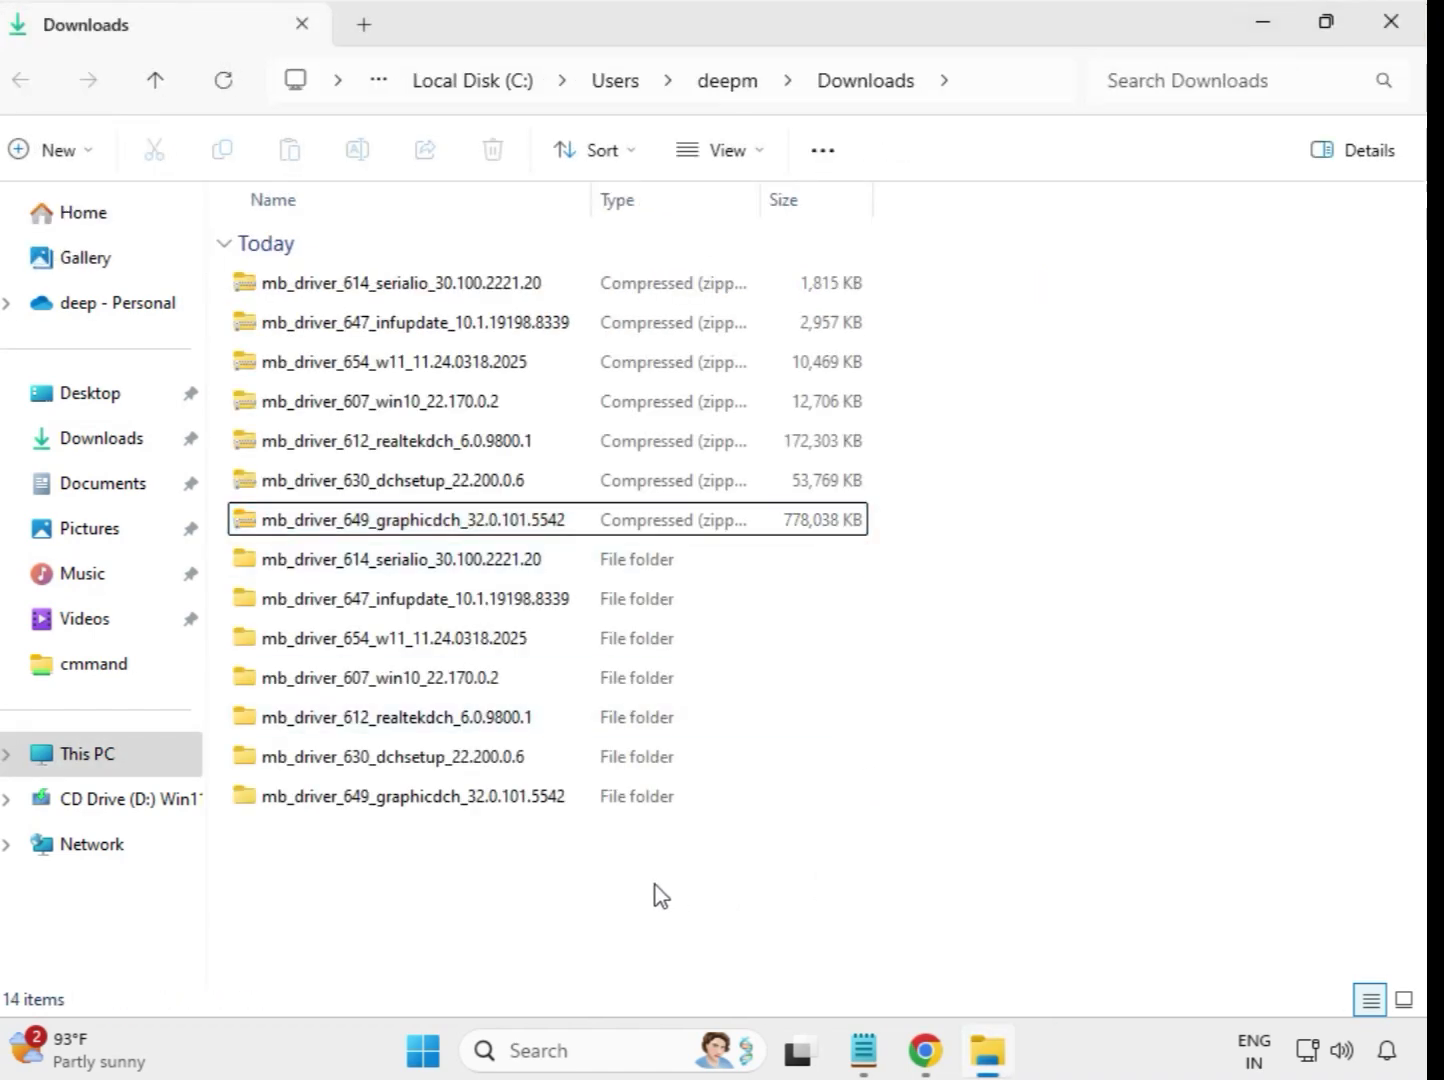
right_click(533, 862)
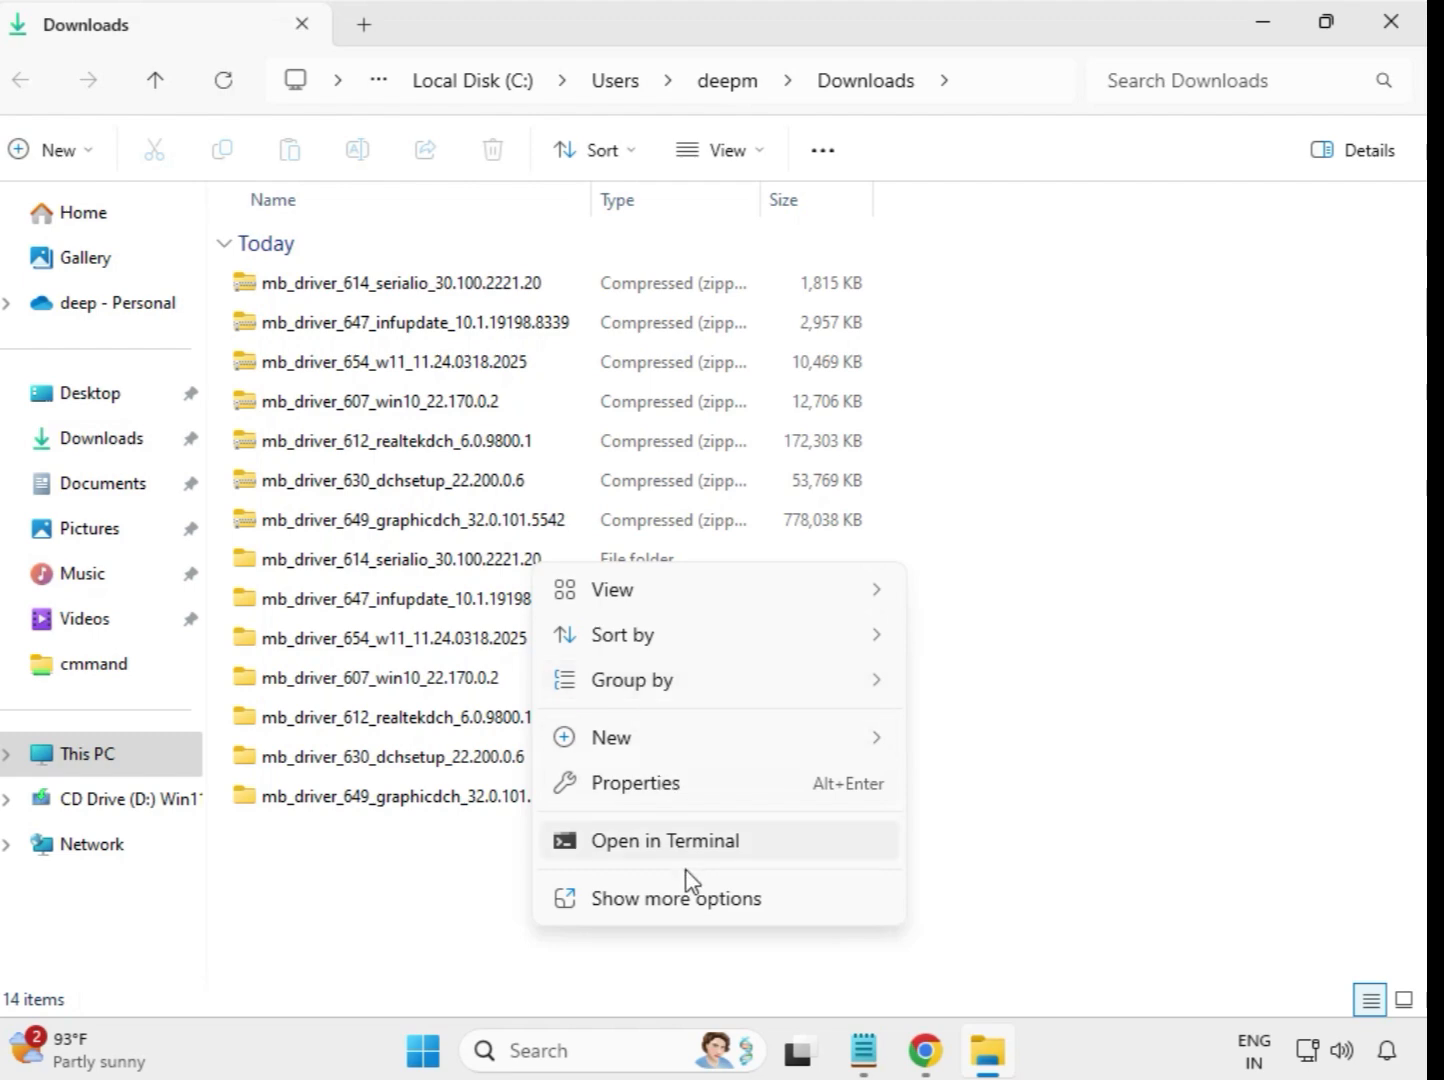
click(691, 895)
click(622, 602)
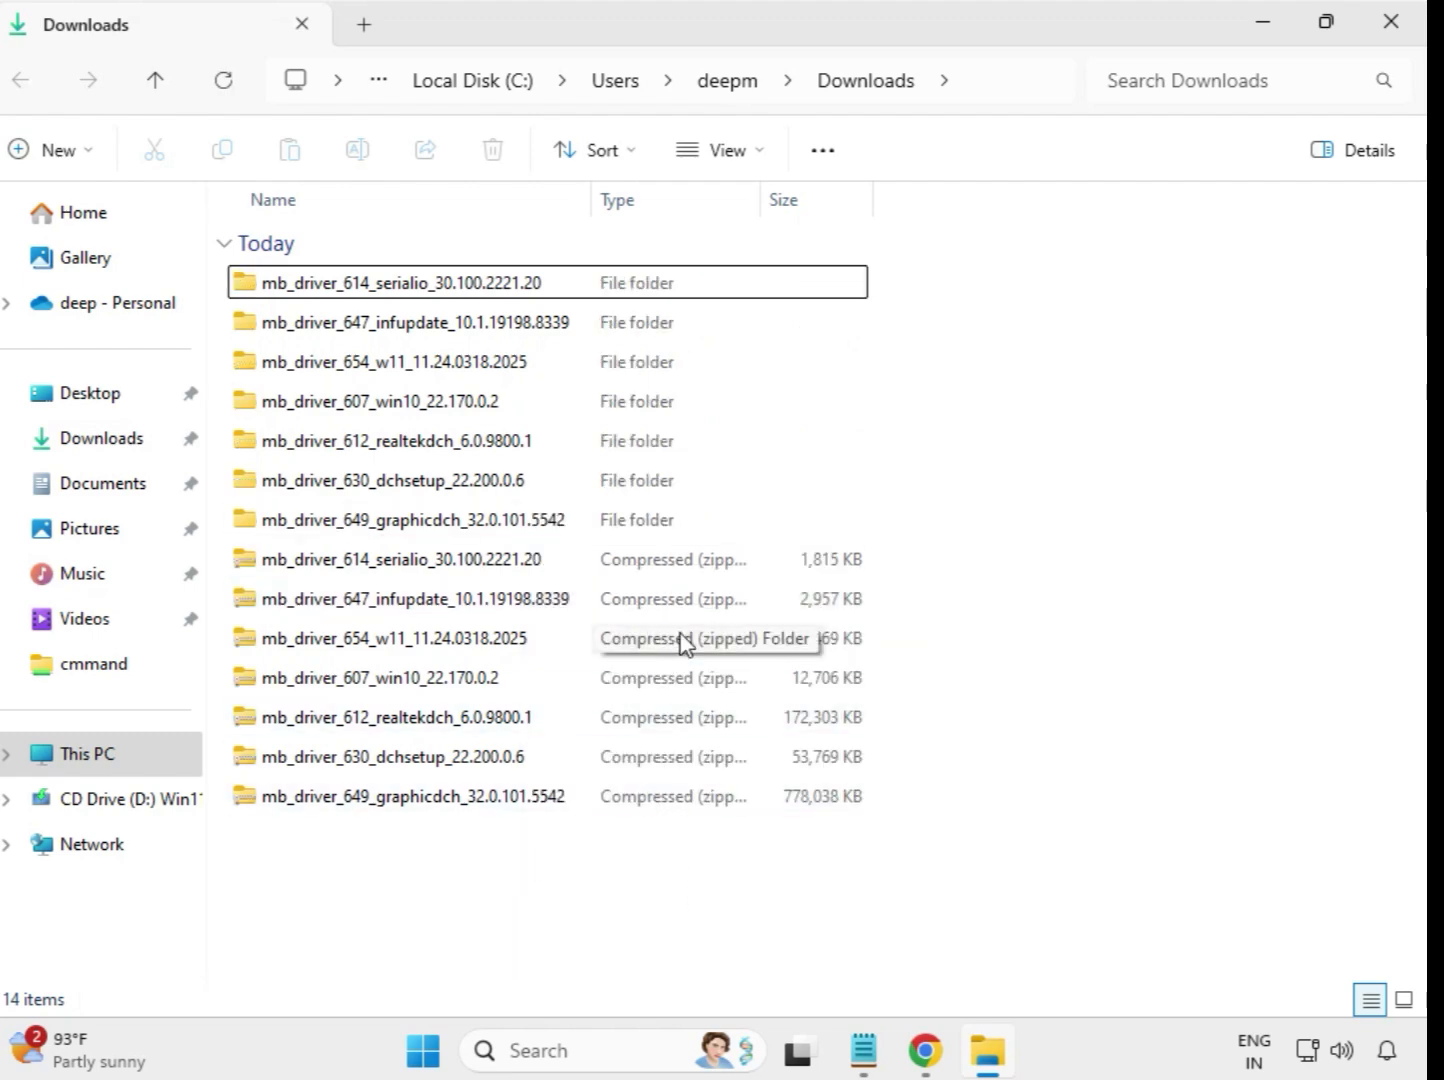
drag(883, 517, 549, 272)
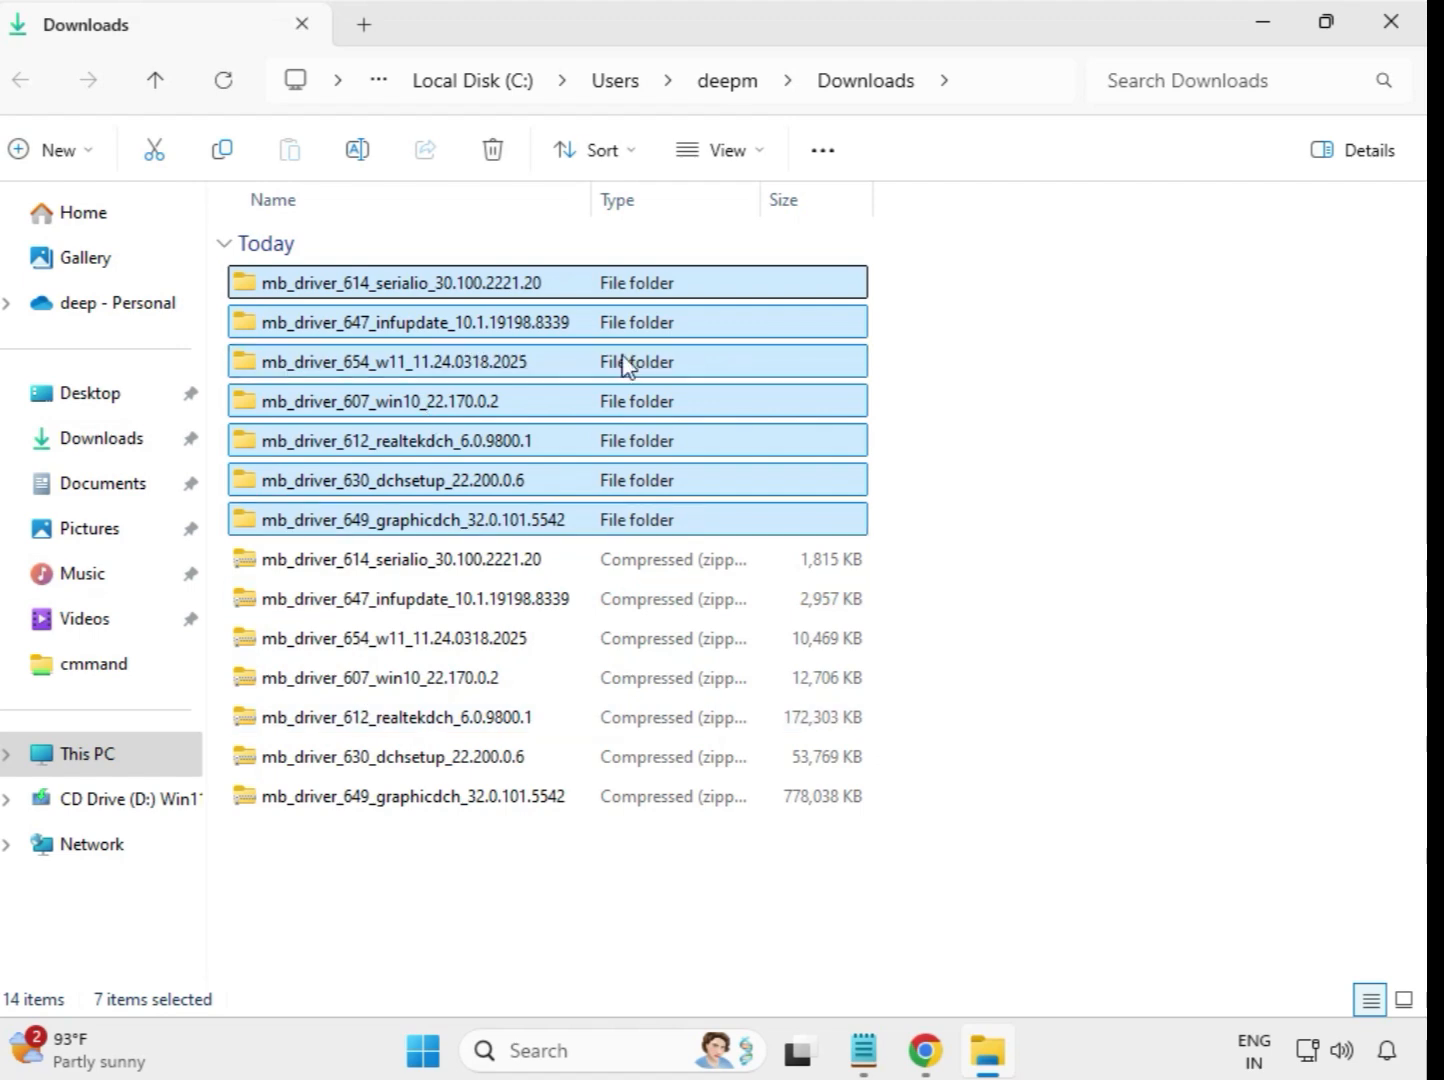
click(933, 349)
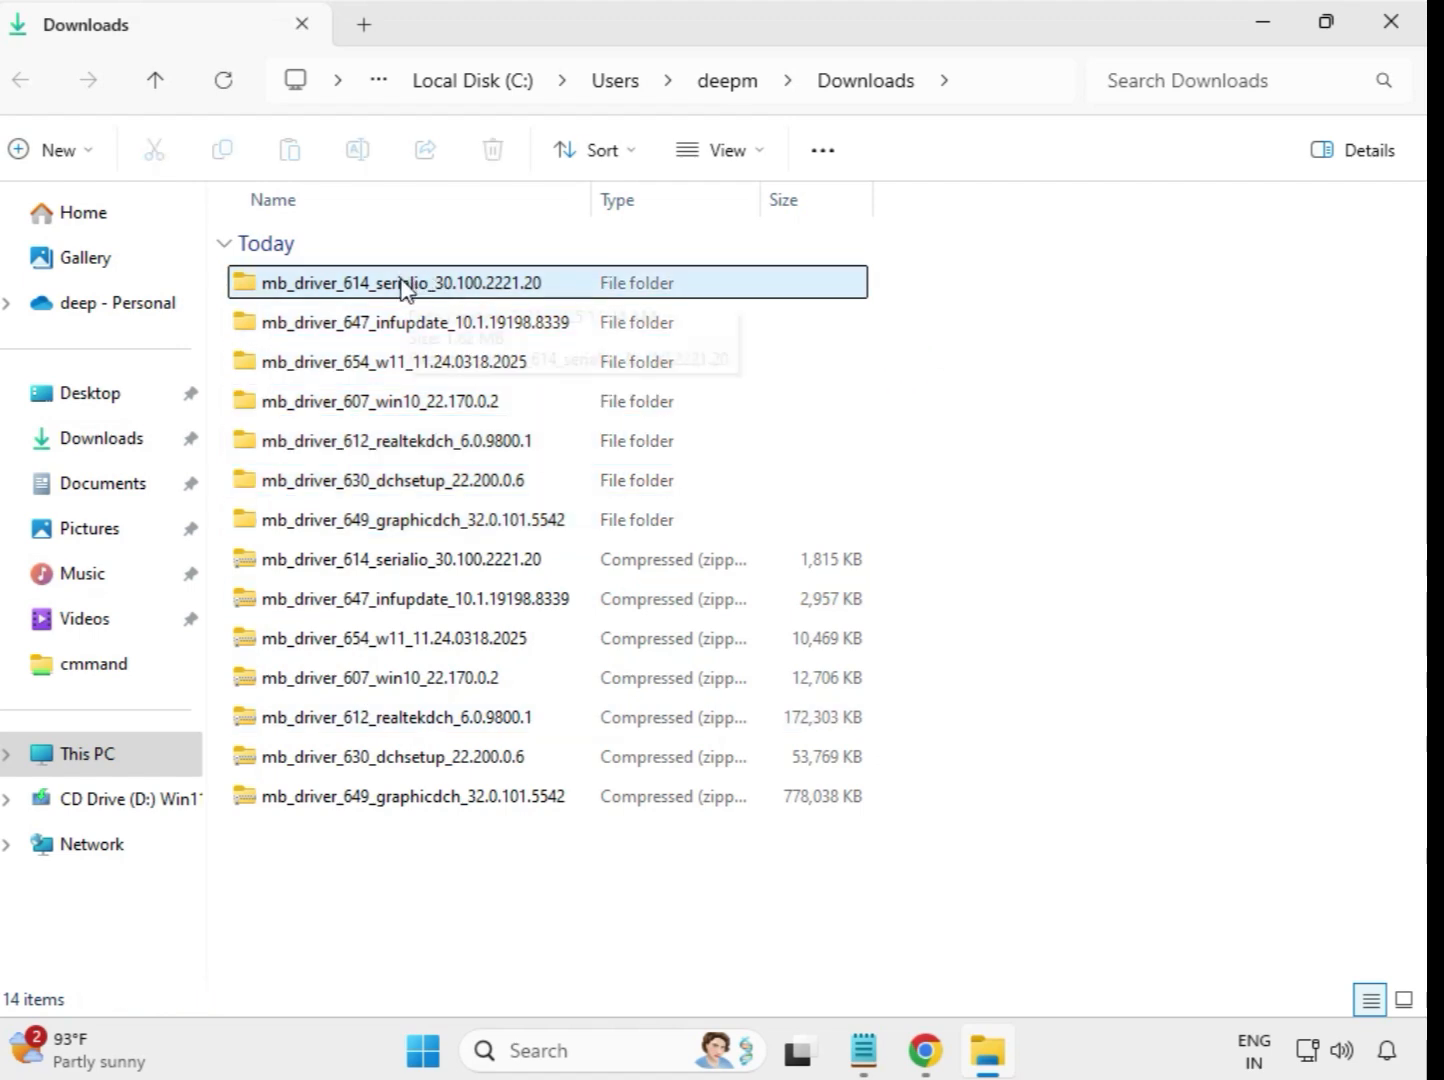
Run the mb_driver_614_serialio_30.100.2221.20 installer from its extracted folder as administrator, allow it to make changes, and return to Downloads
double_click(403, 284)
click(386, 290)
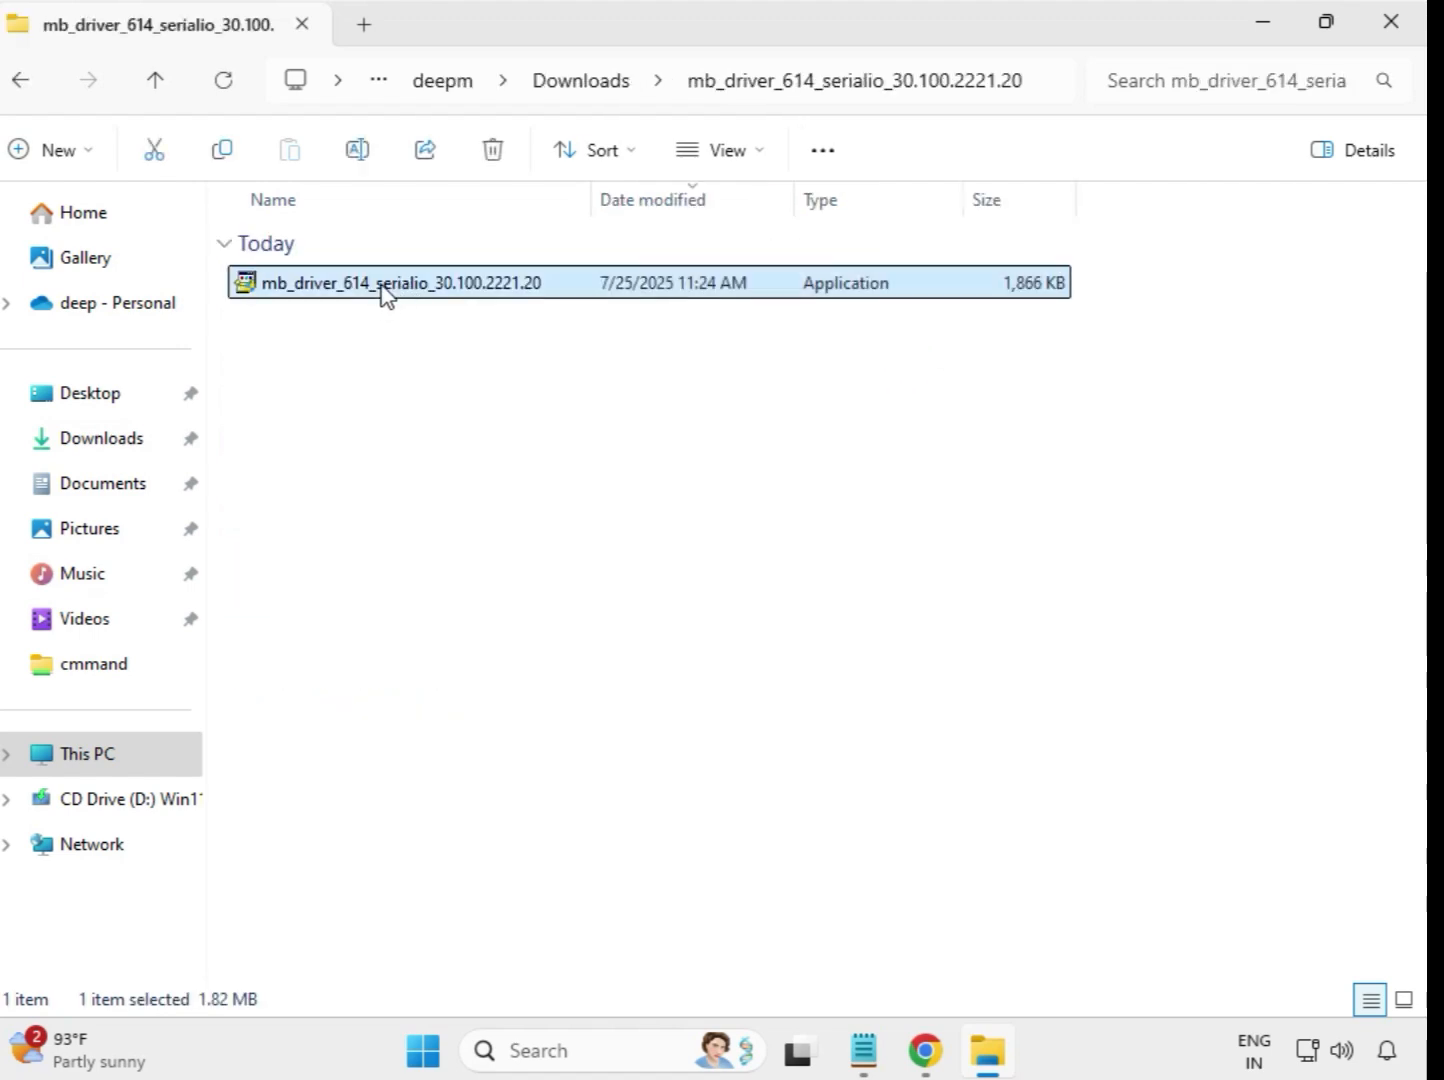
right_click(386, 292)
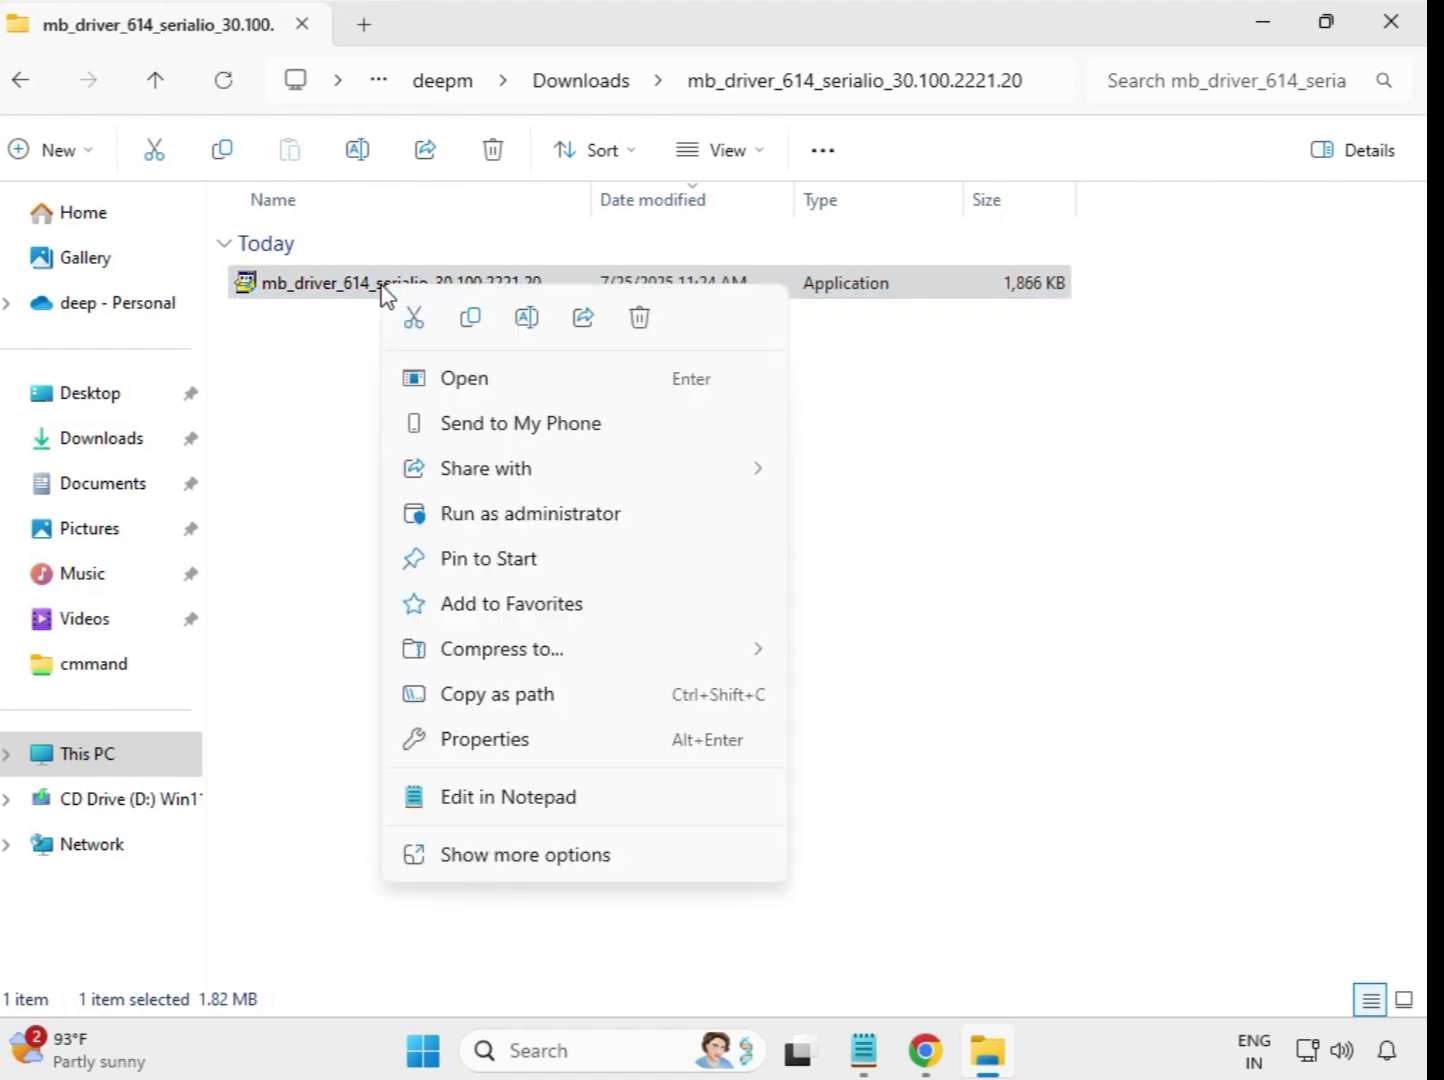
click(509, 516)
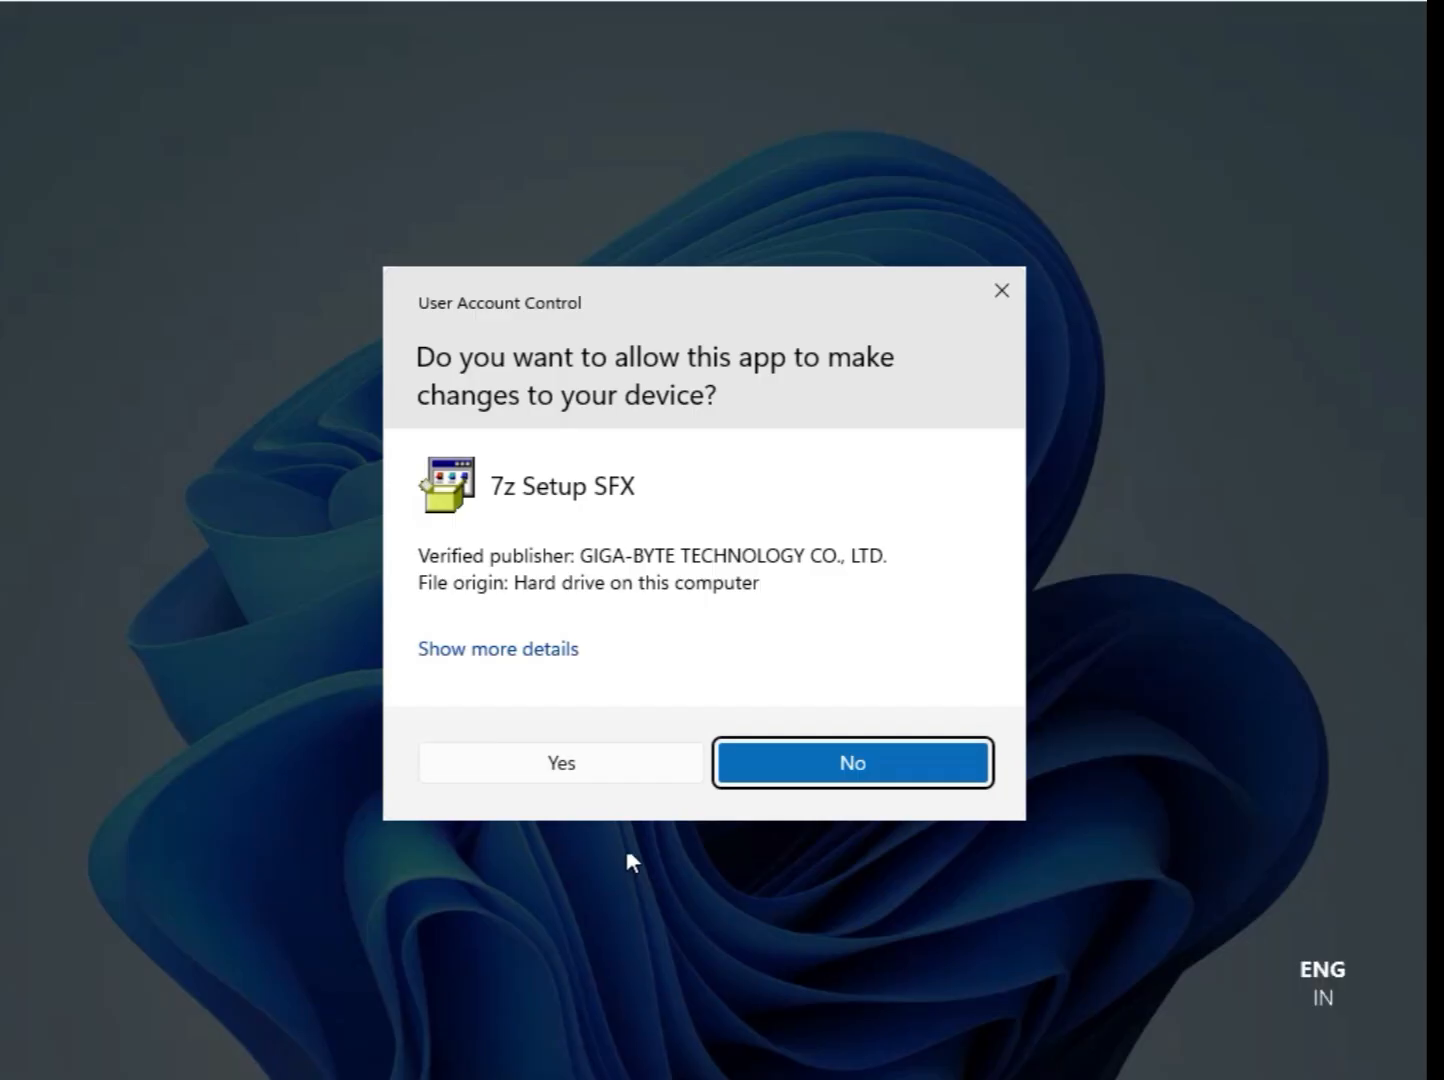
click(577, 766)
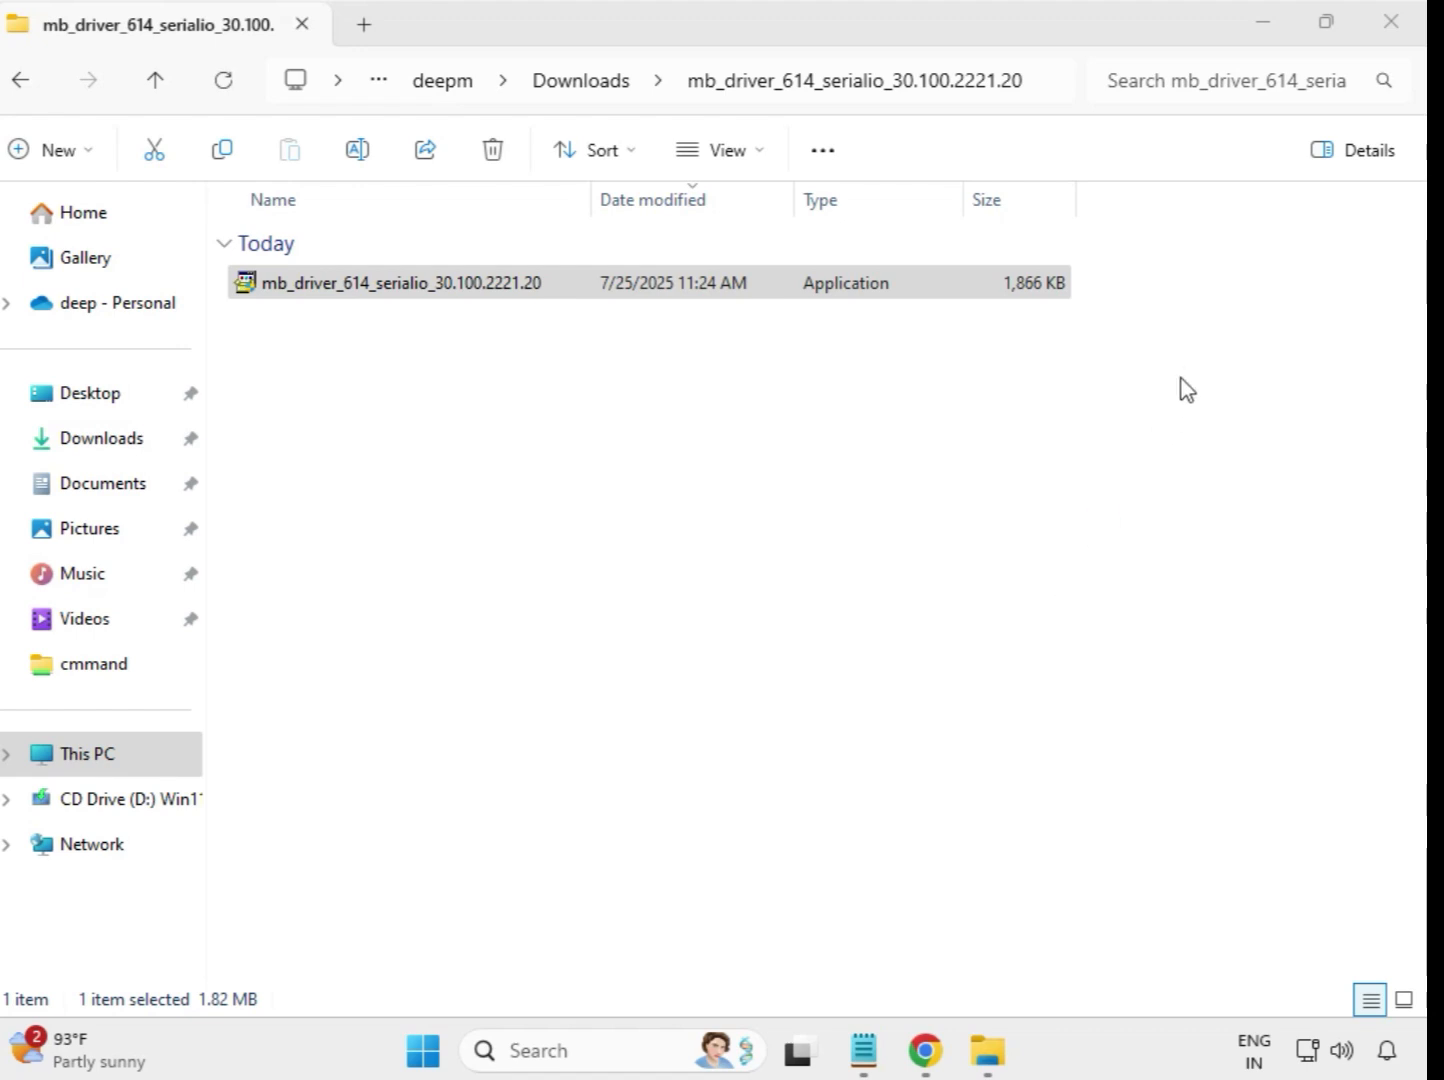
key(Escape)
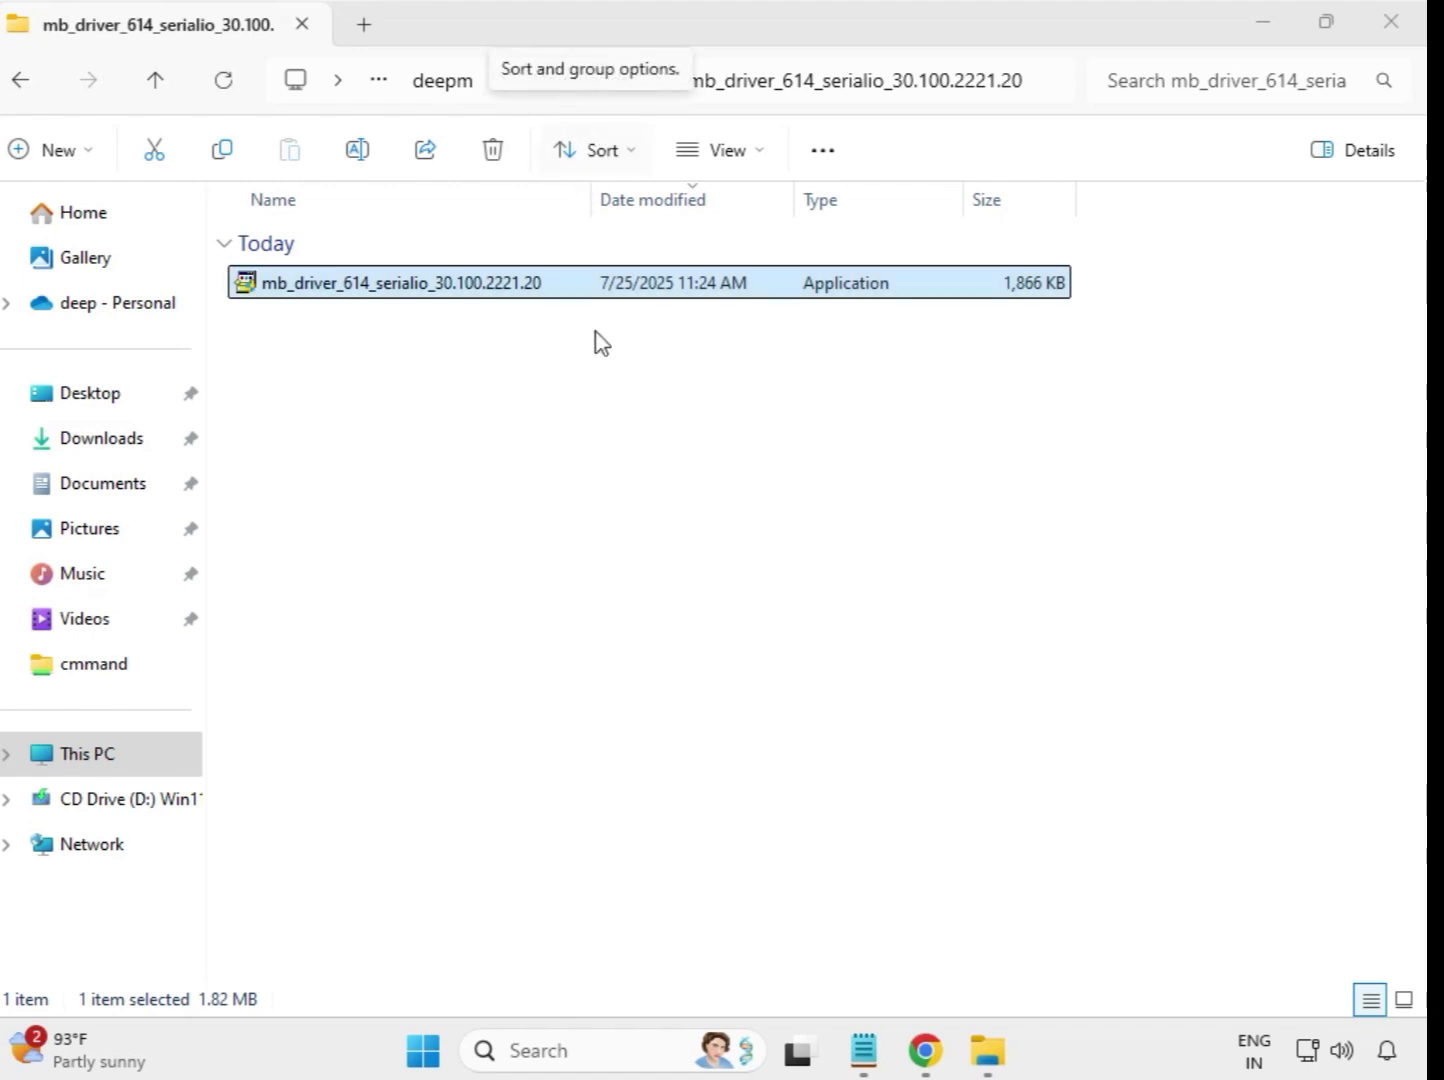
click(27, 90)
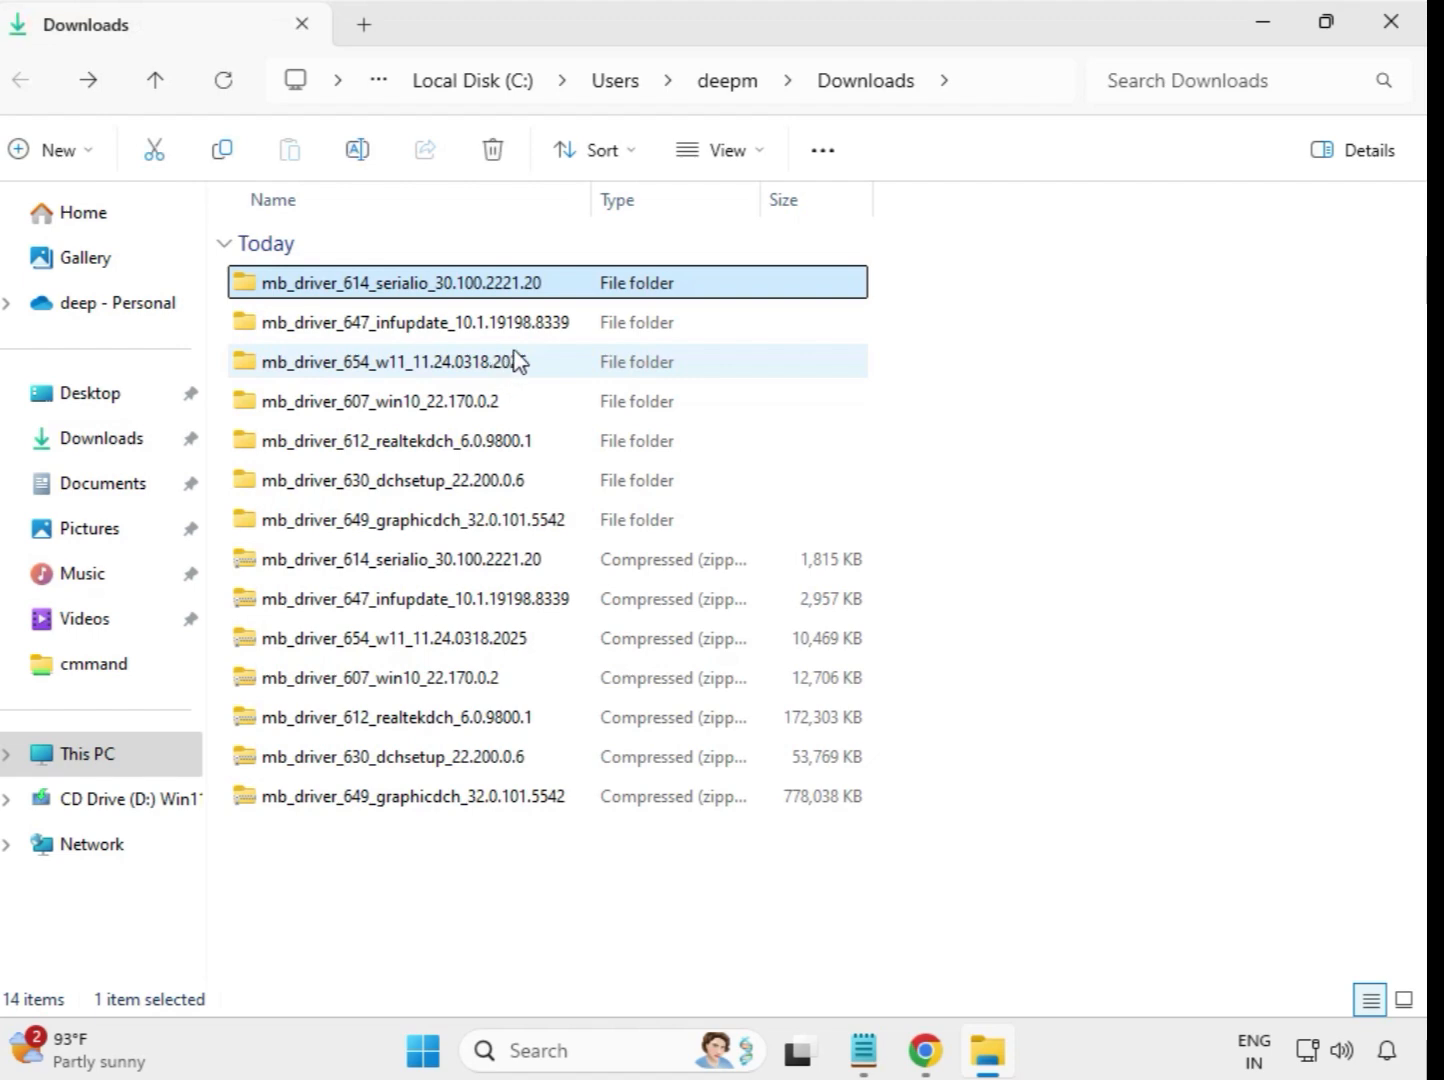
Run the mb_driver_647_infupdate_10.1.19198.8339 installer from its extracted folder as administrator, allow it to make changes, and return to Downloads
double_click(480, 325)
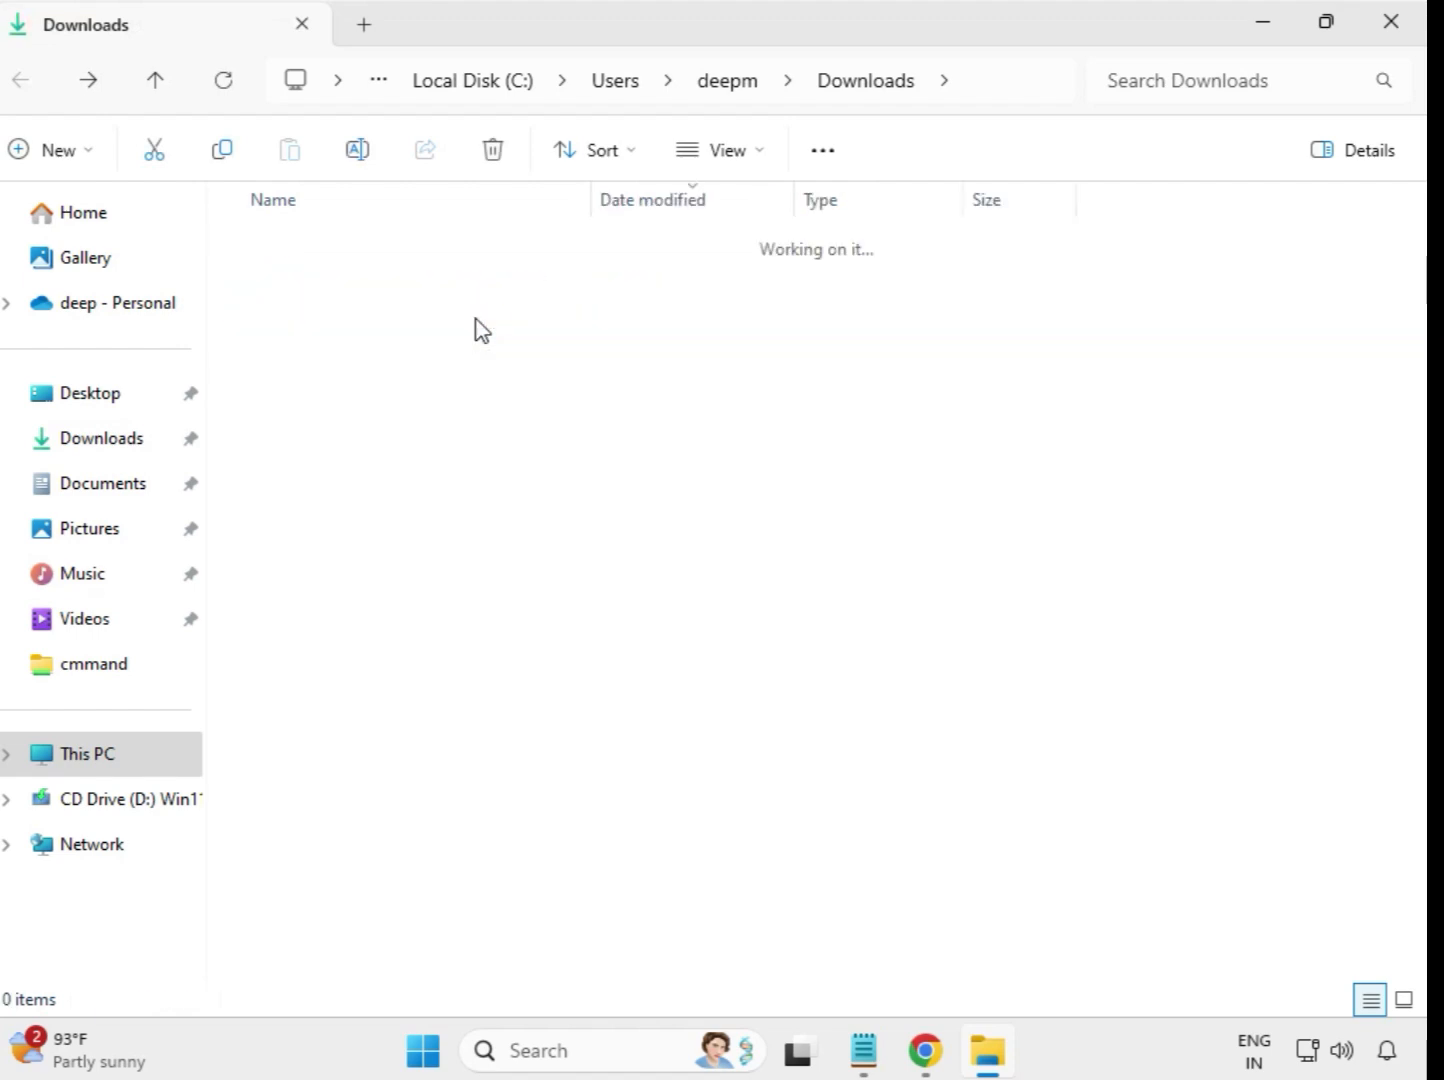
click(479, 288)
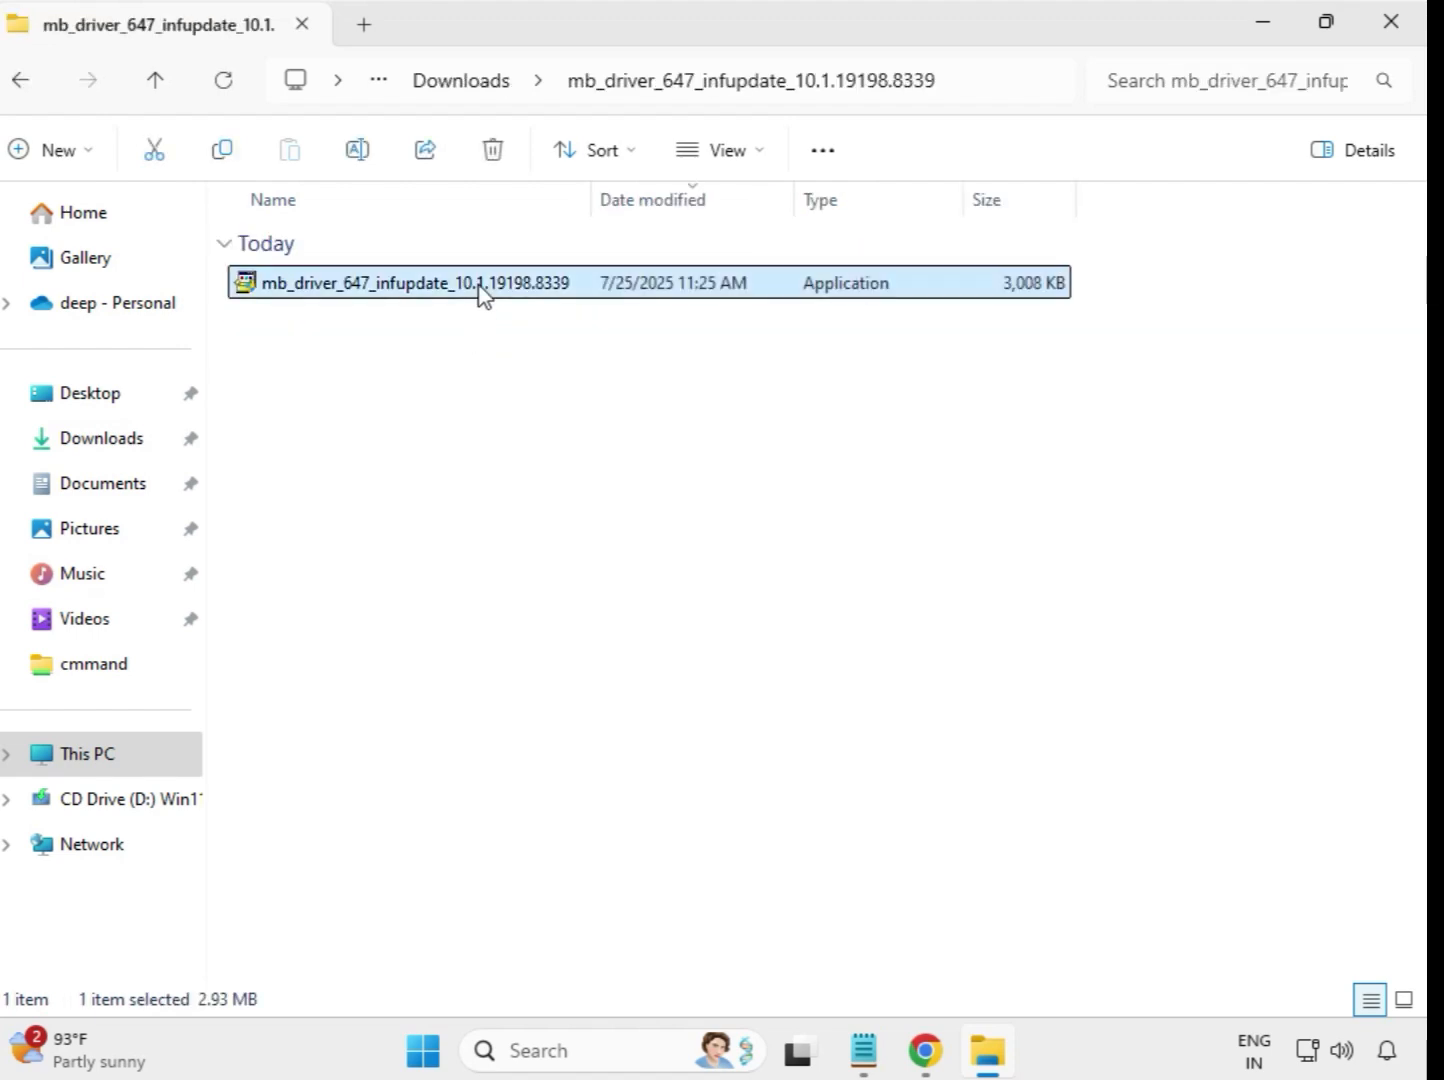
right_click(481, 290)
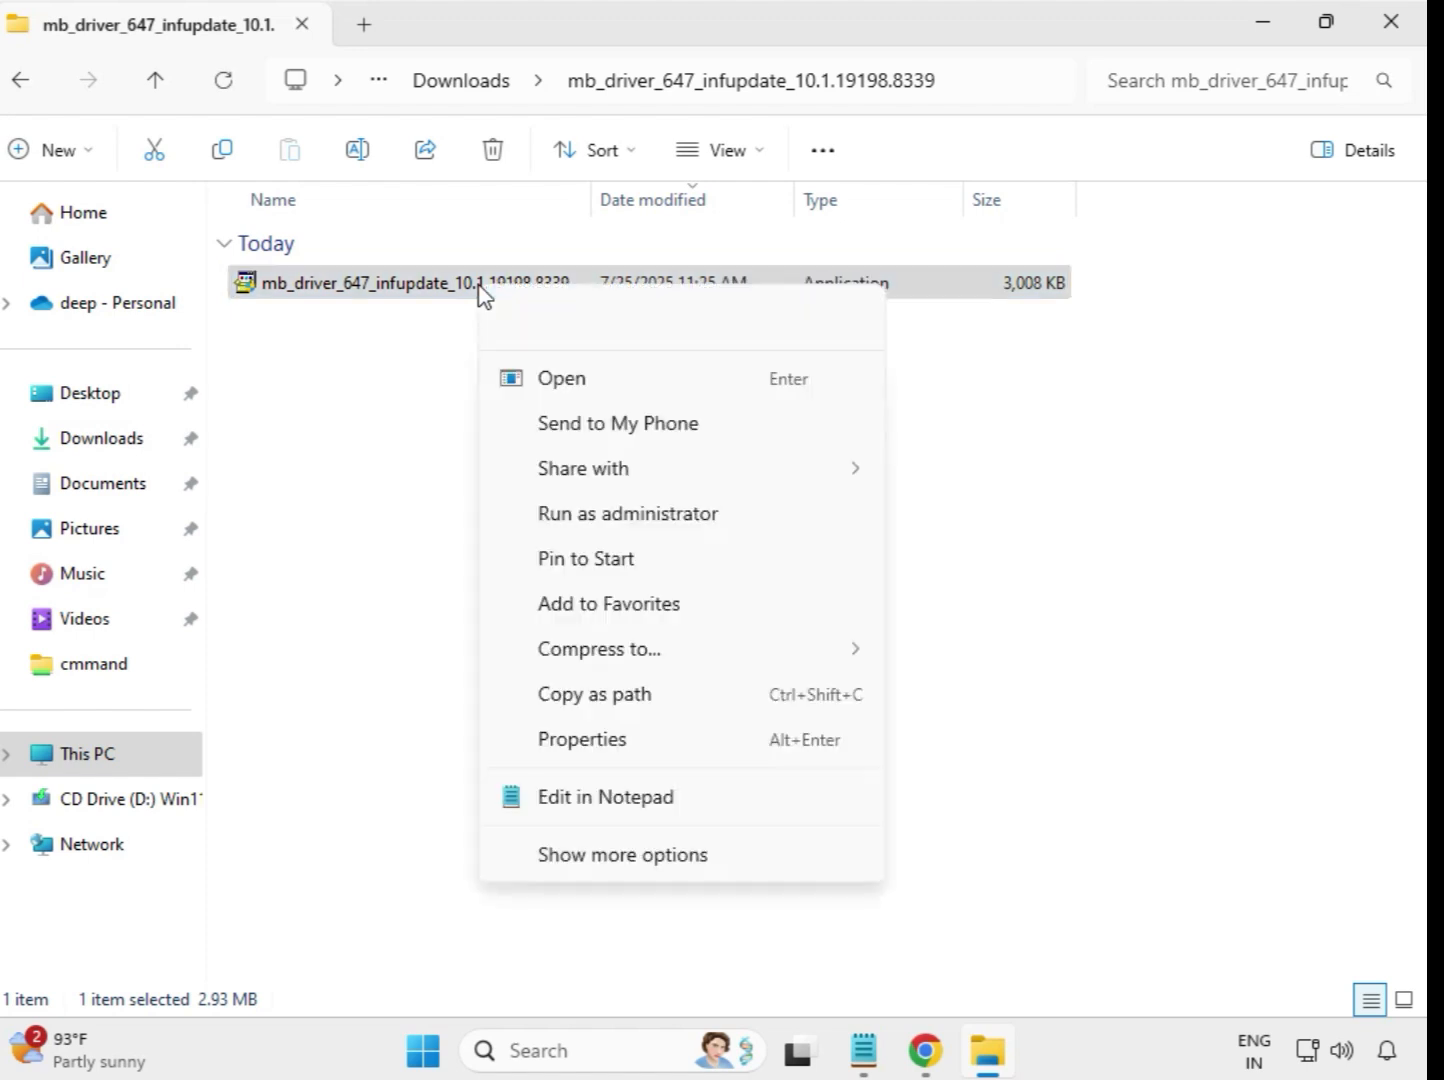
click(643, 516)
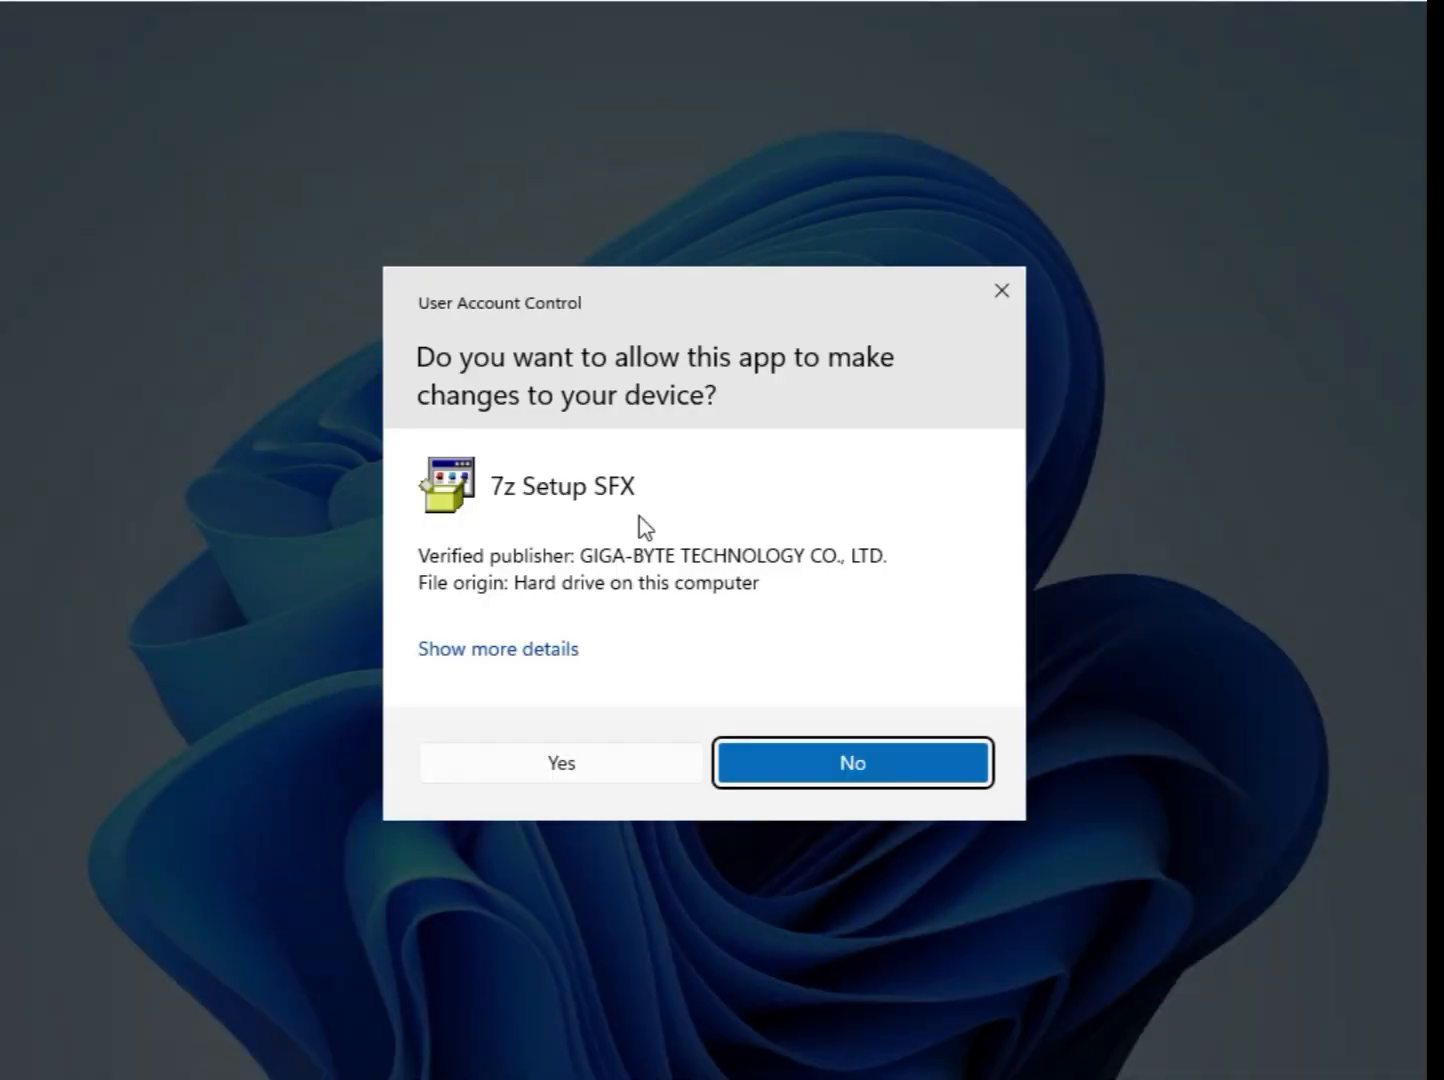
click(656, 772)
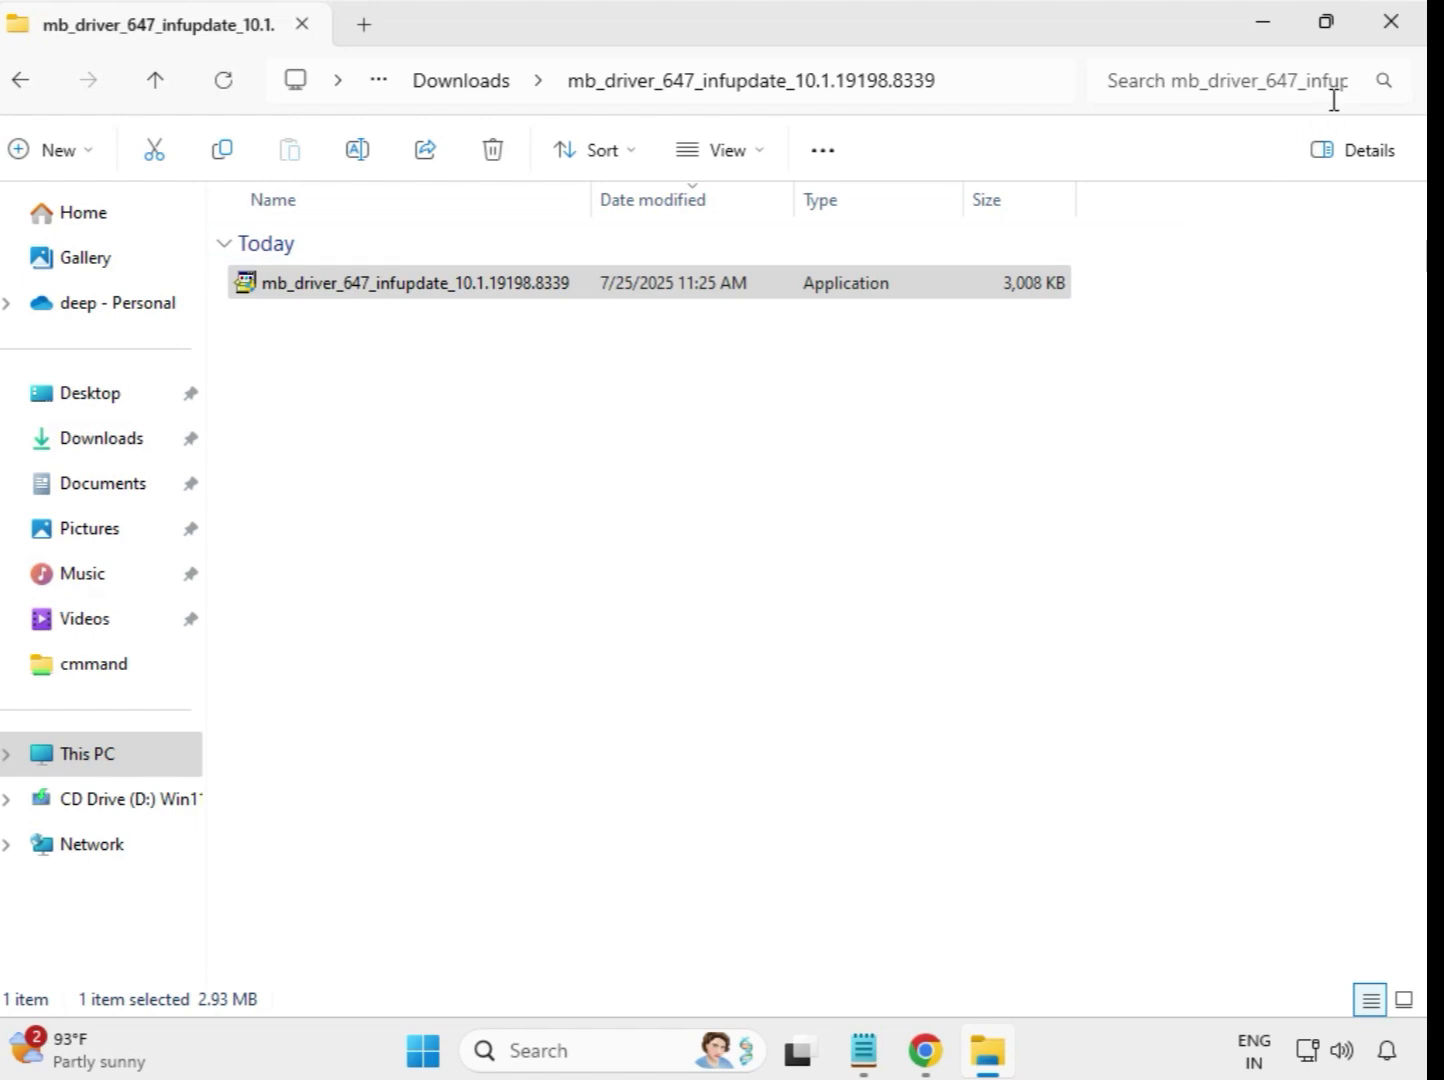
click(435, 84)
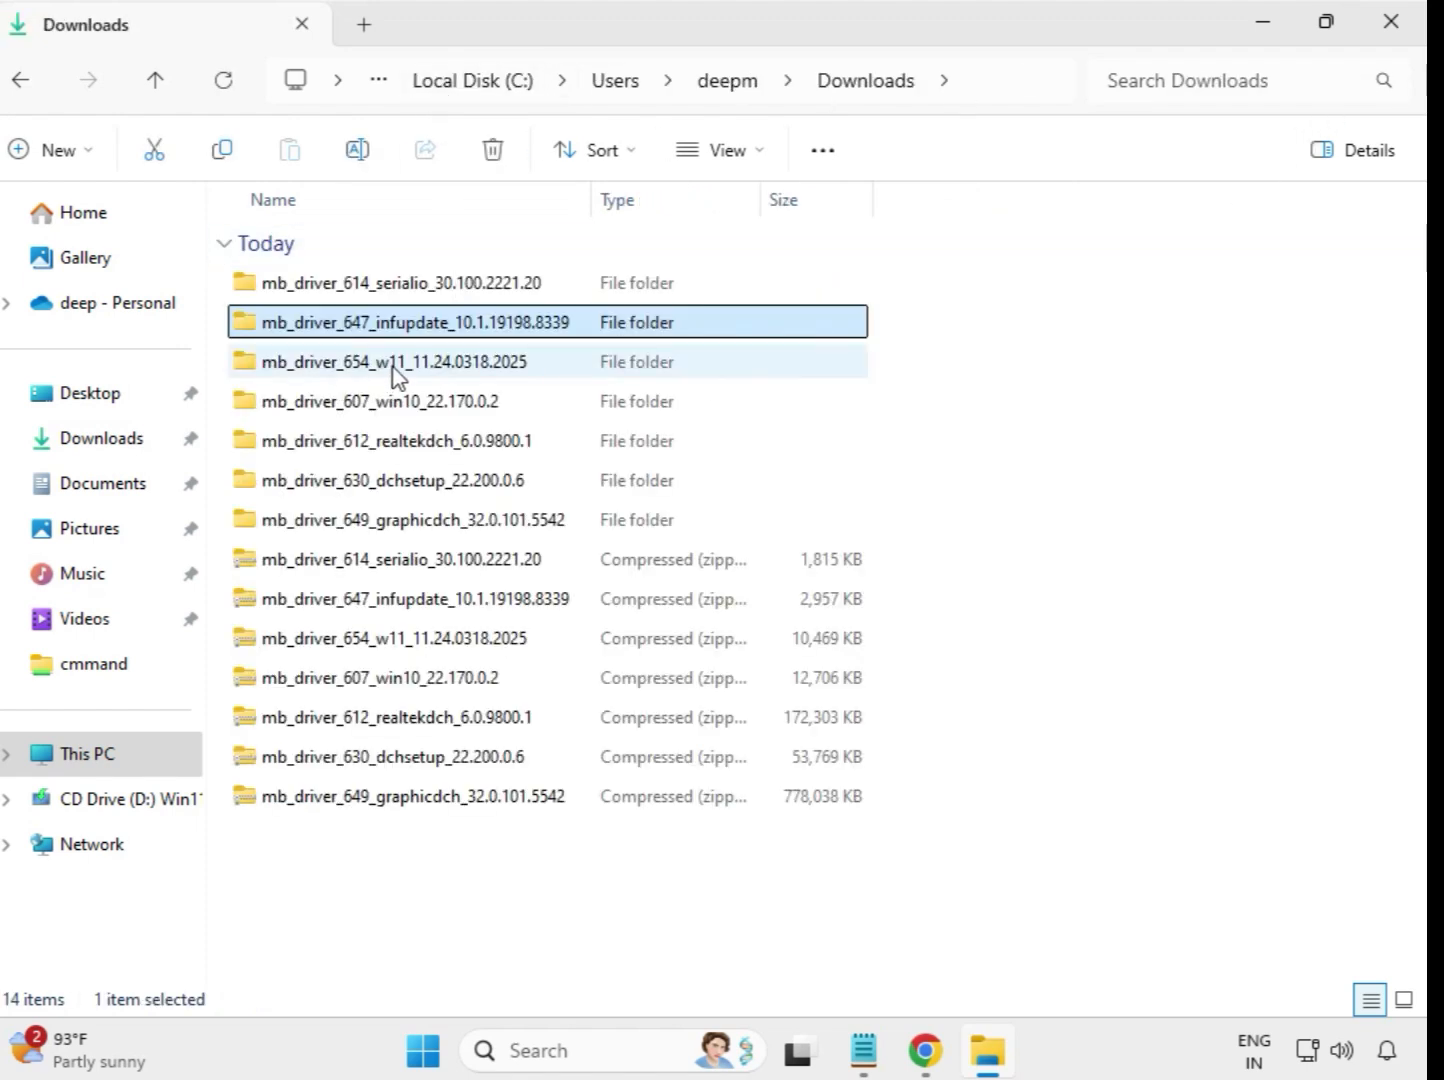
Run the mb_driver_654_w11_11.24.0318.2025 installer from its extracted folder as administrator, allow it to make changes, and return to Downloads
double_click(400, 365)
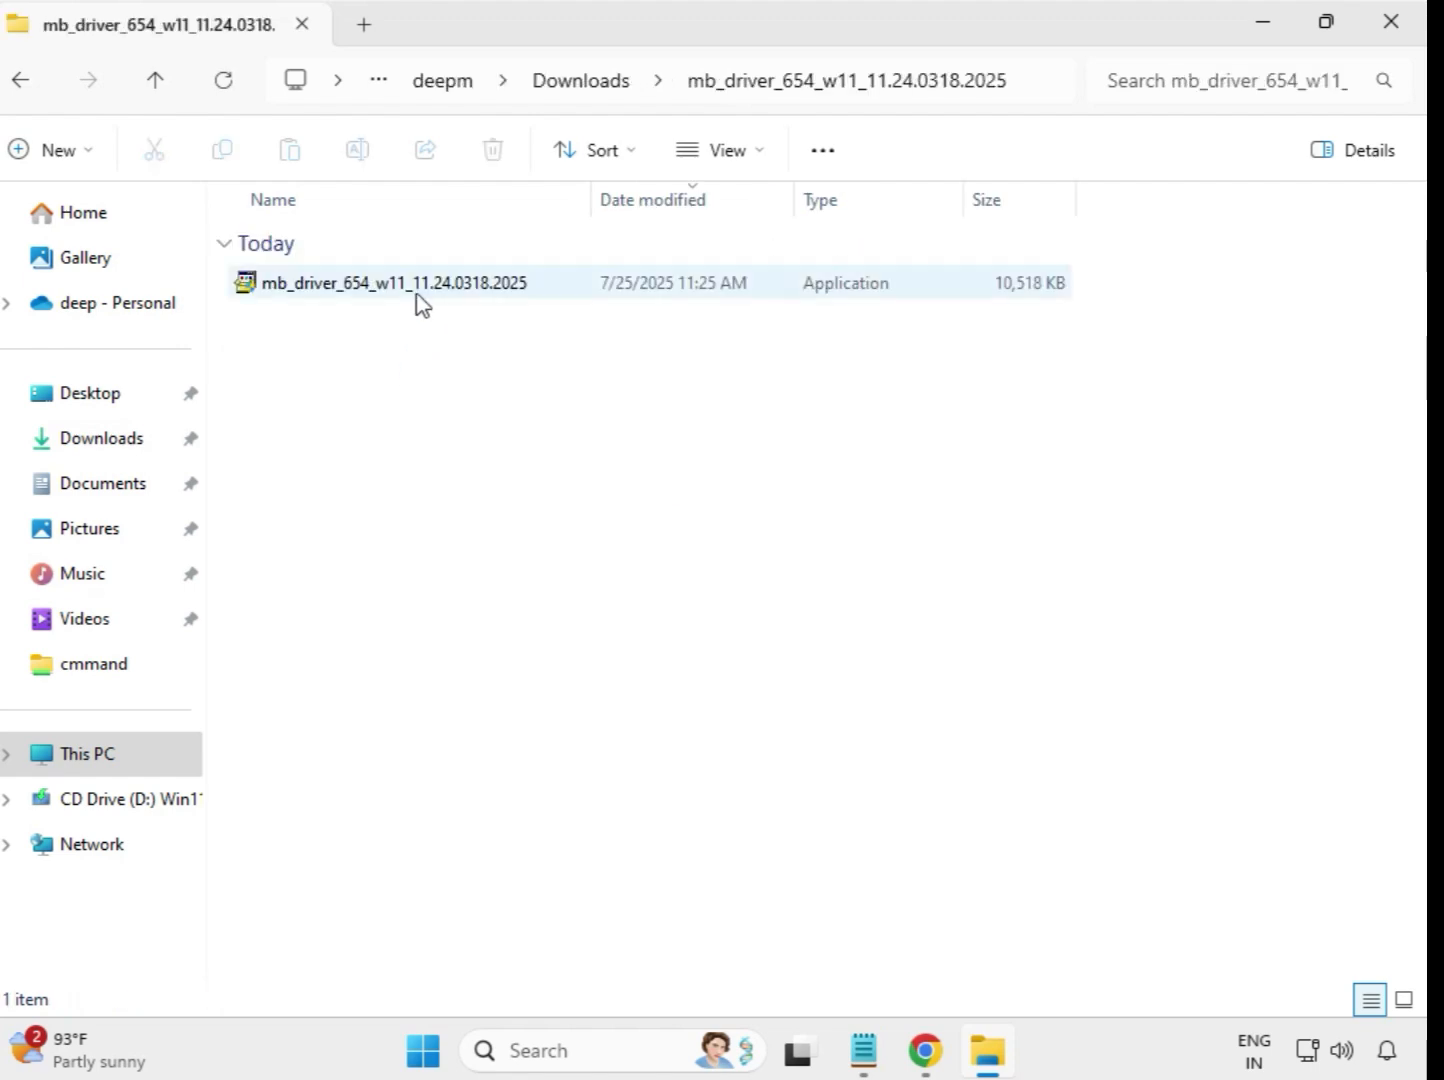
click(428, 293)
right_click(428, 296)
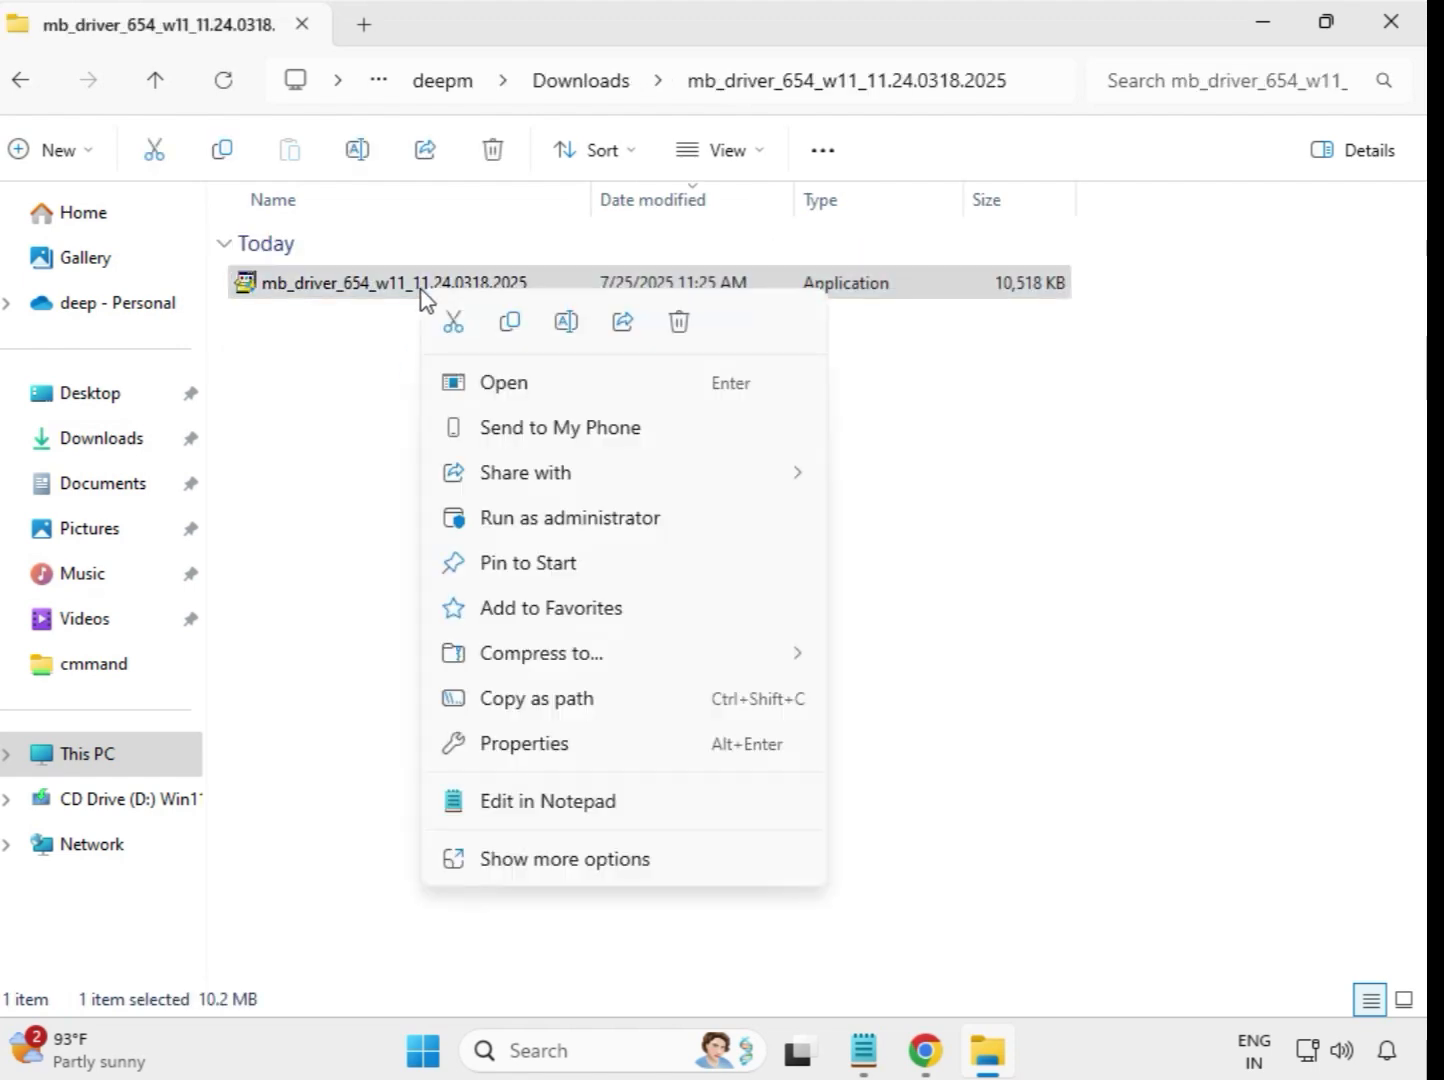
click(558, 518)
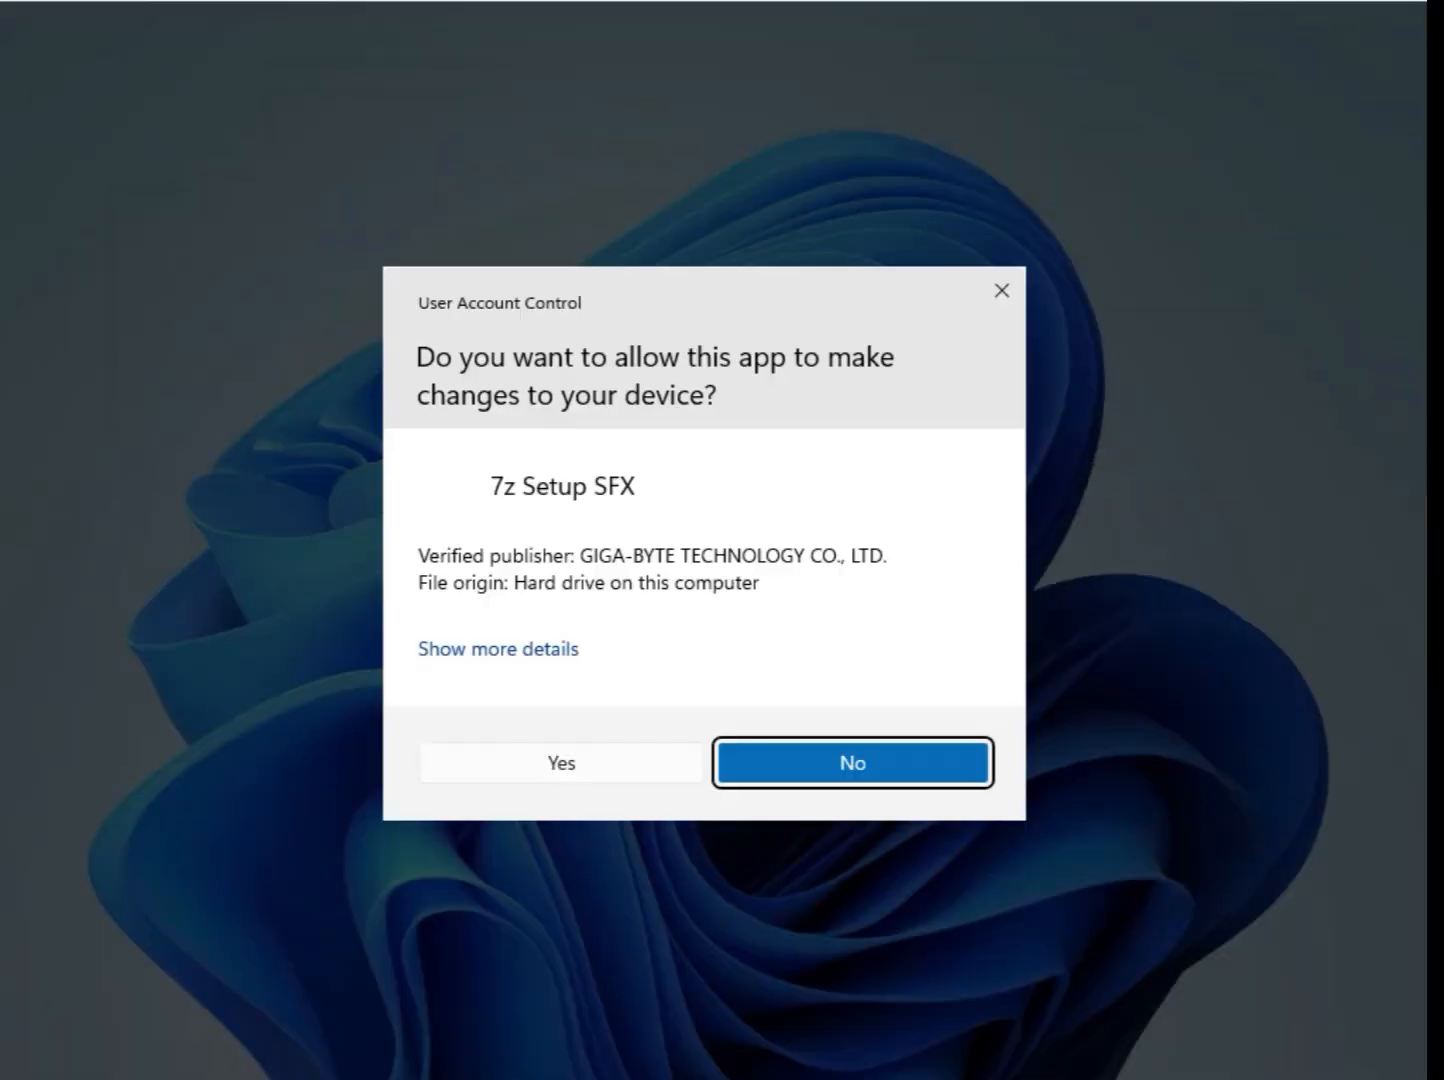
click(562, 766)
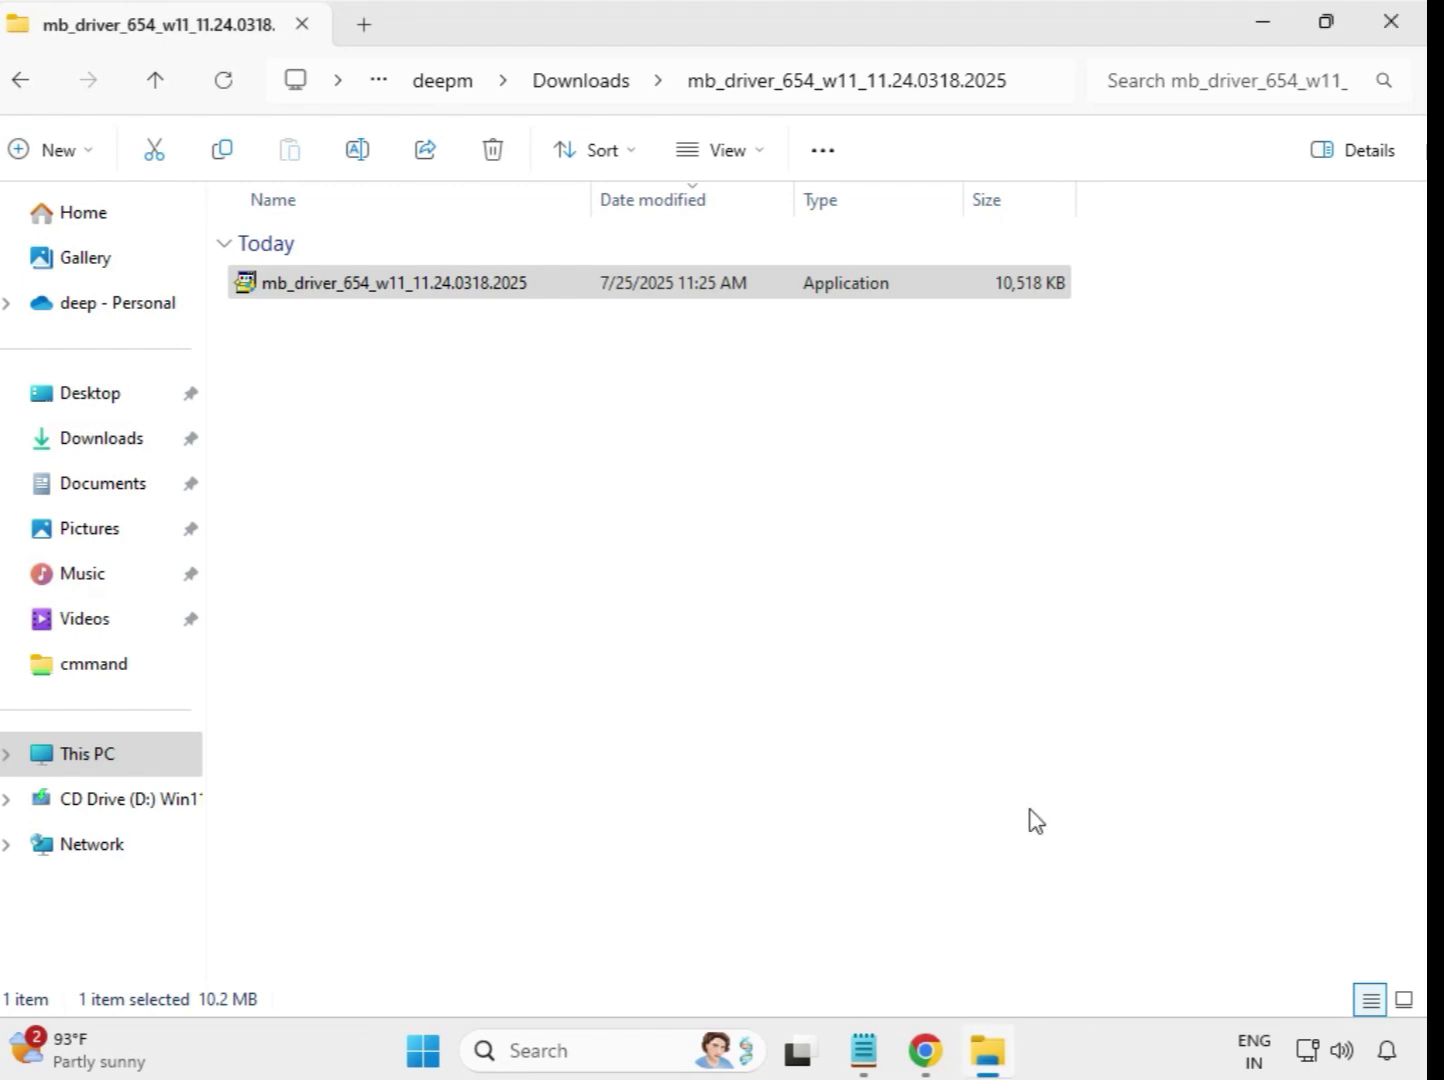
click(583, 85)
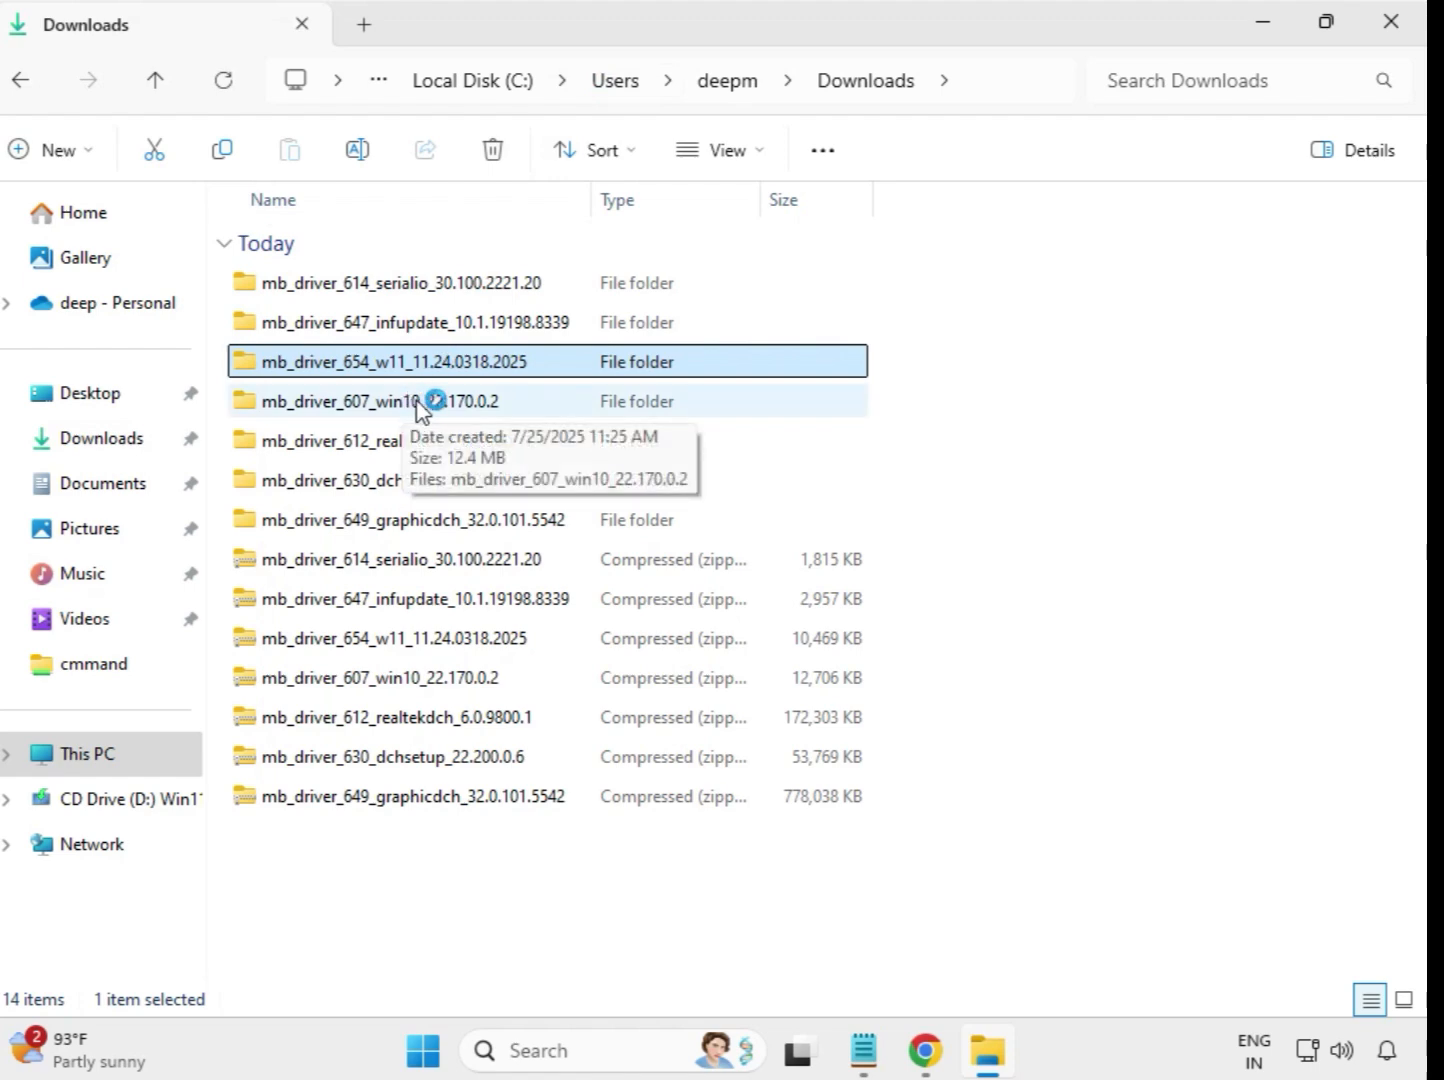
Run the mb_driver_607_win10_22.170.0.2 installer from its extracted folder as administrator, allow it to make changes, and return to Downloads
double_click(417, 402)
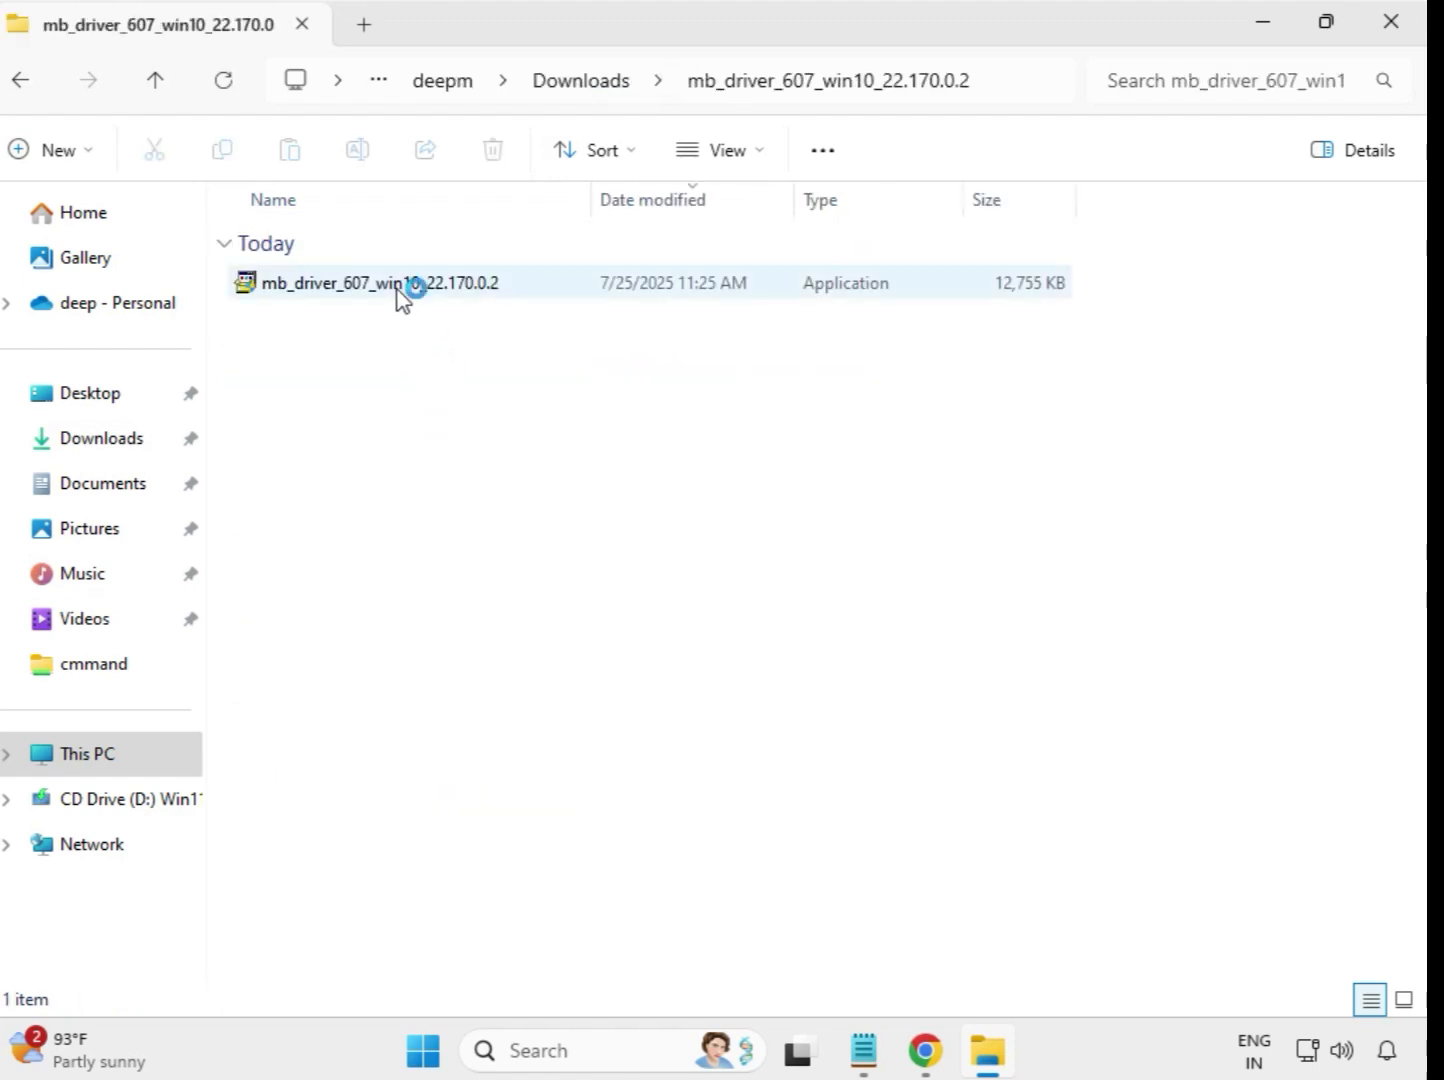
double_click(399, 288)
right_click(400, 290)
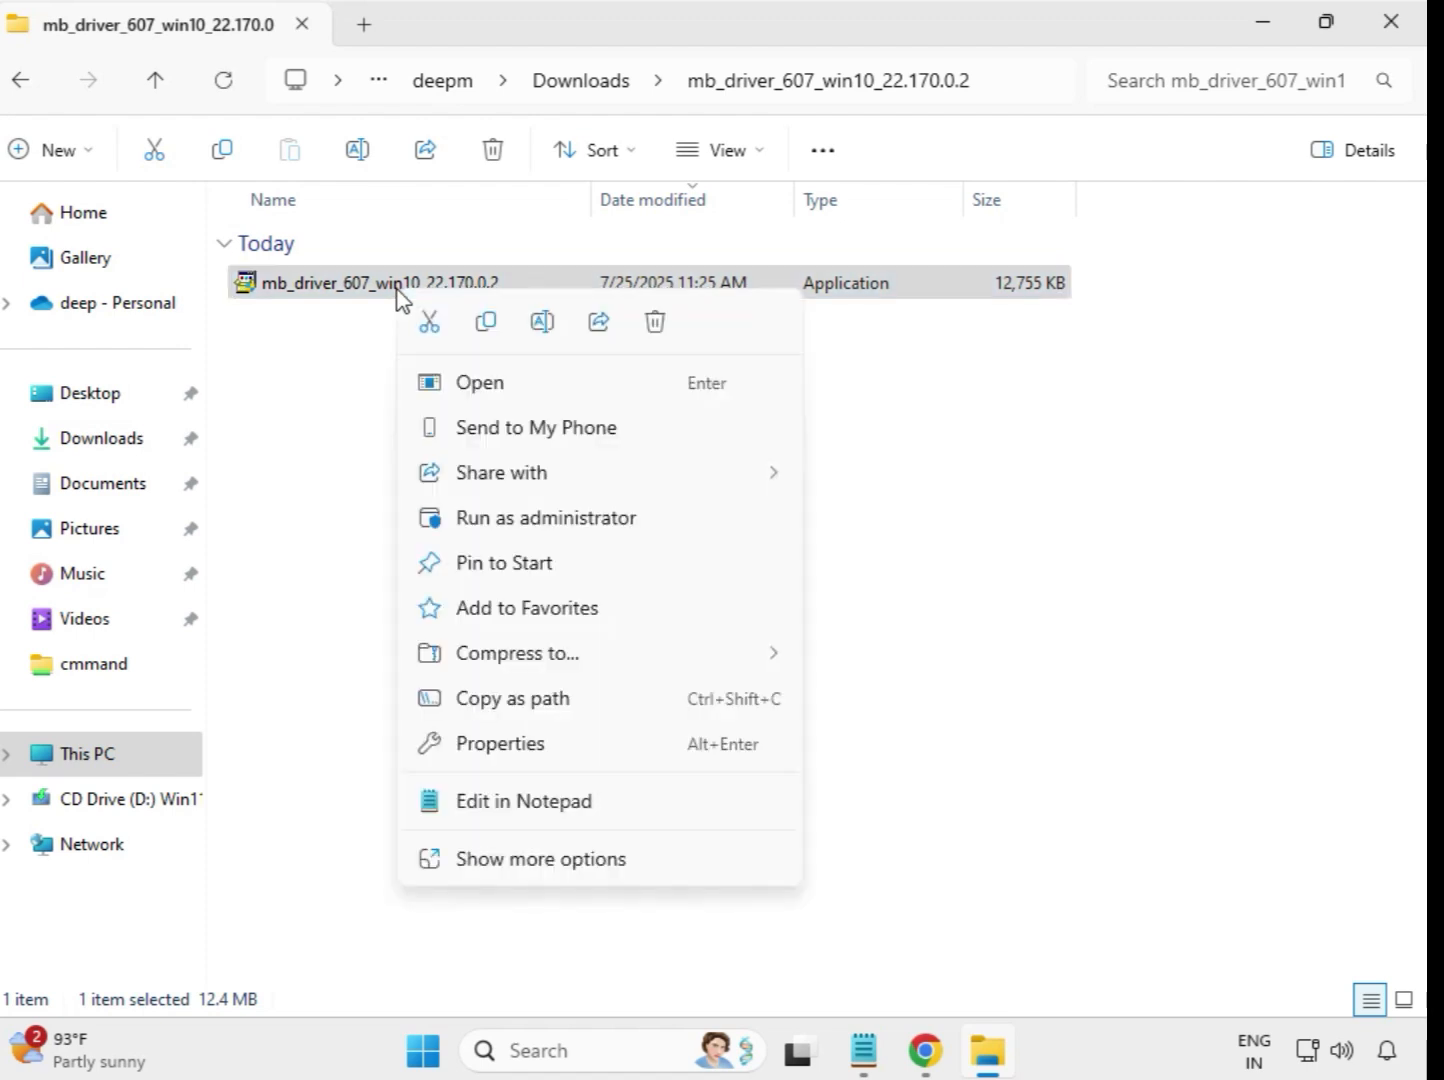
click(516, 517)
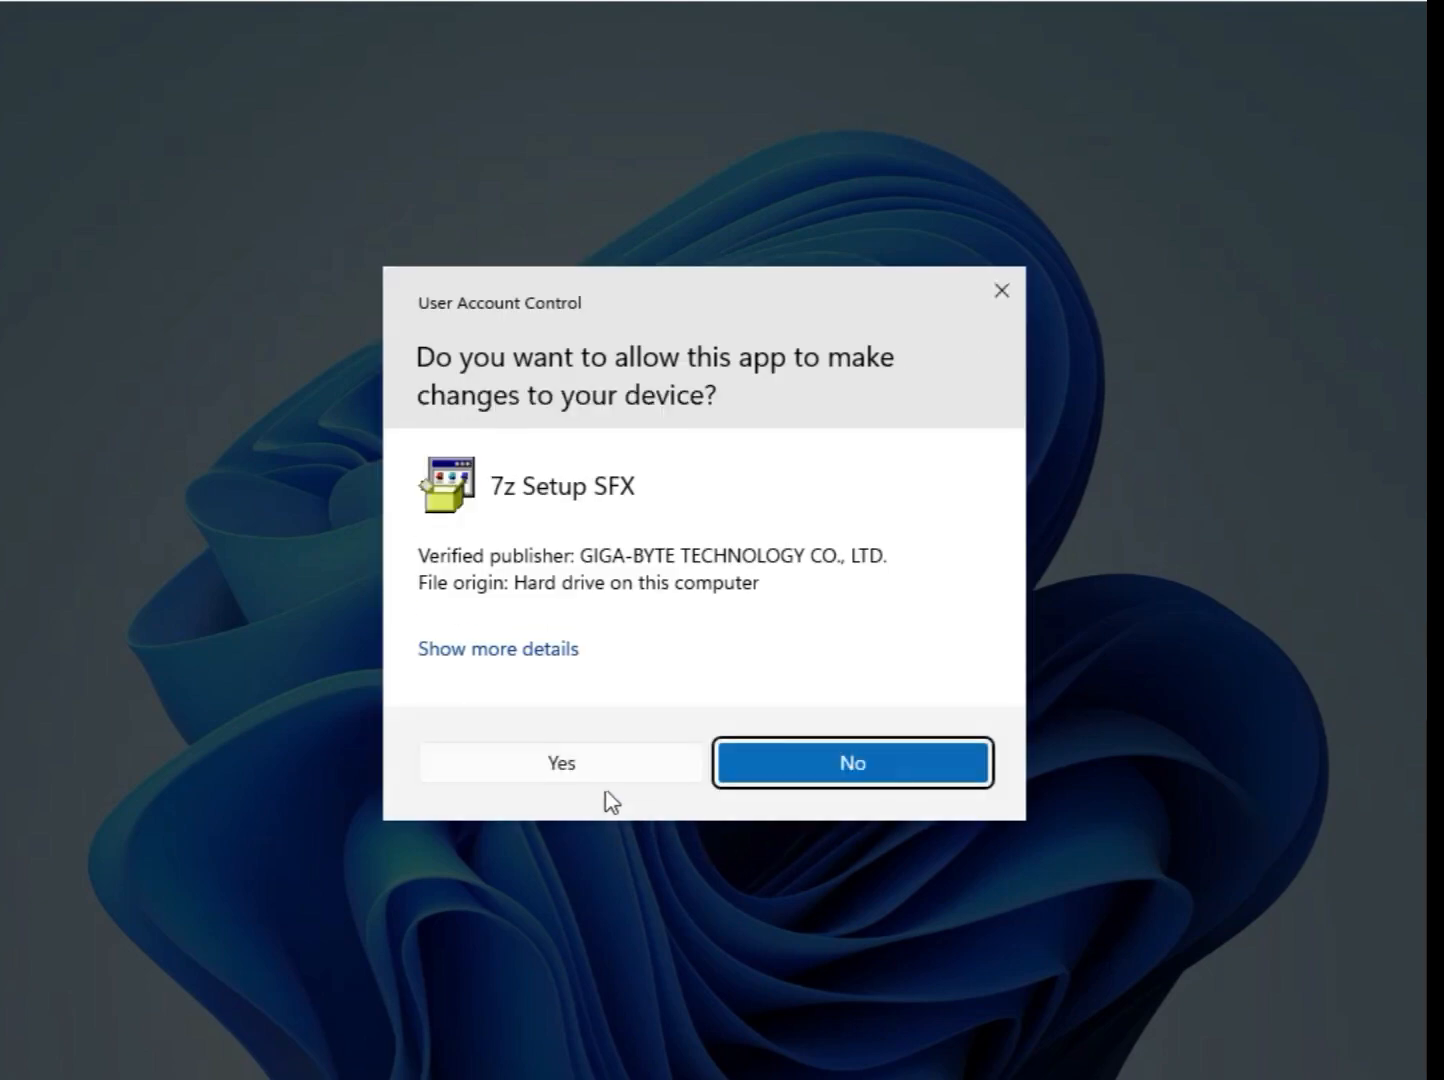
click(595, 770)
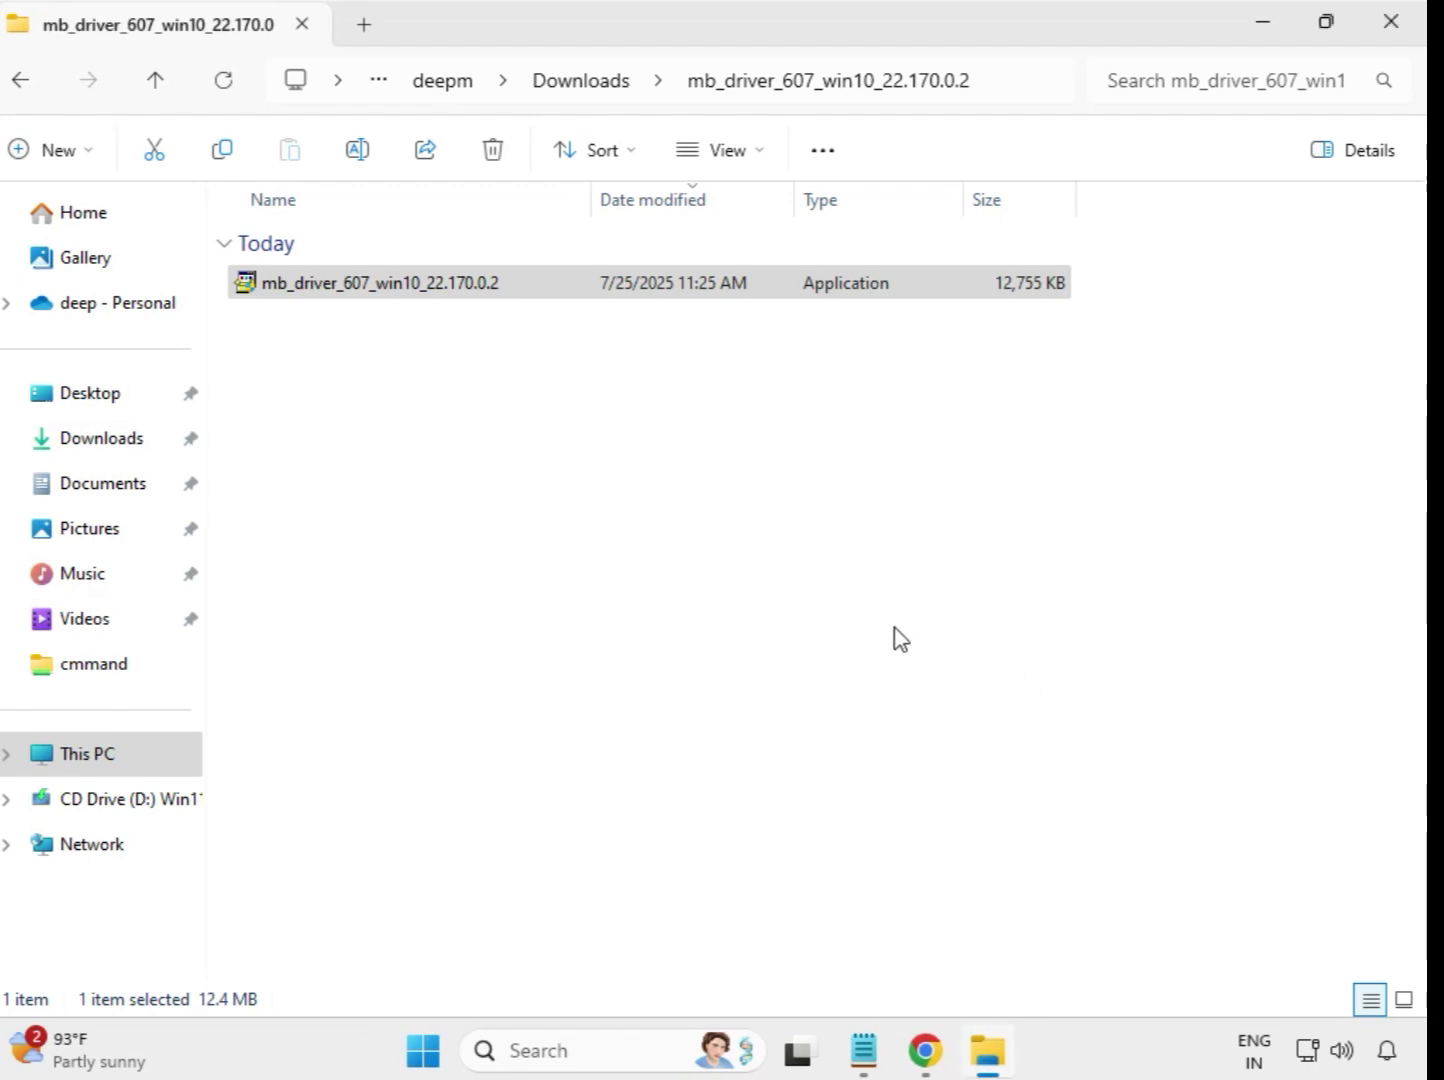
click(579, 86)
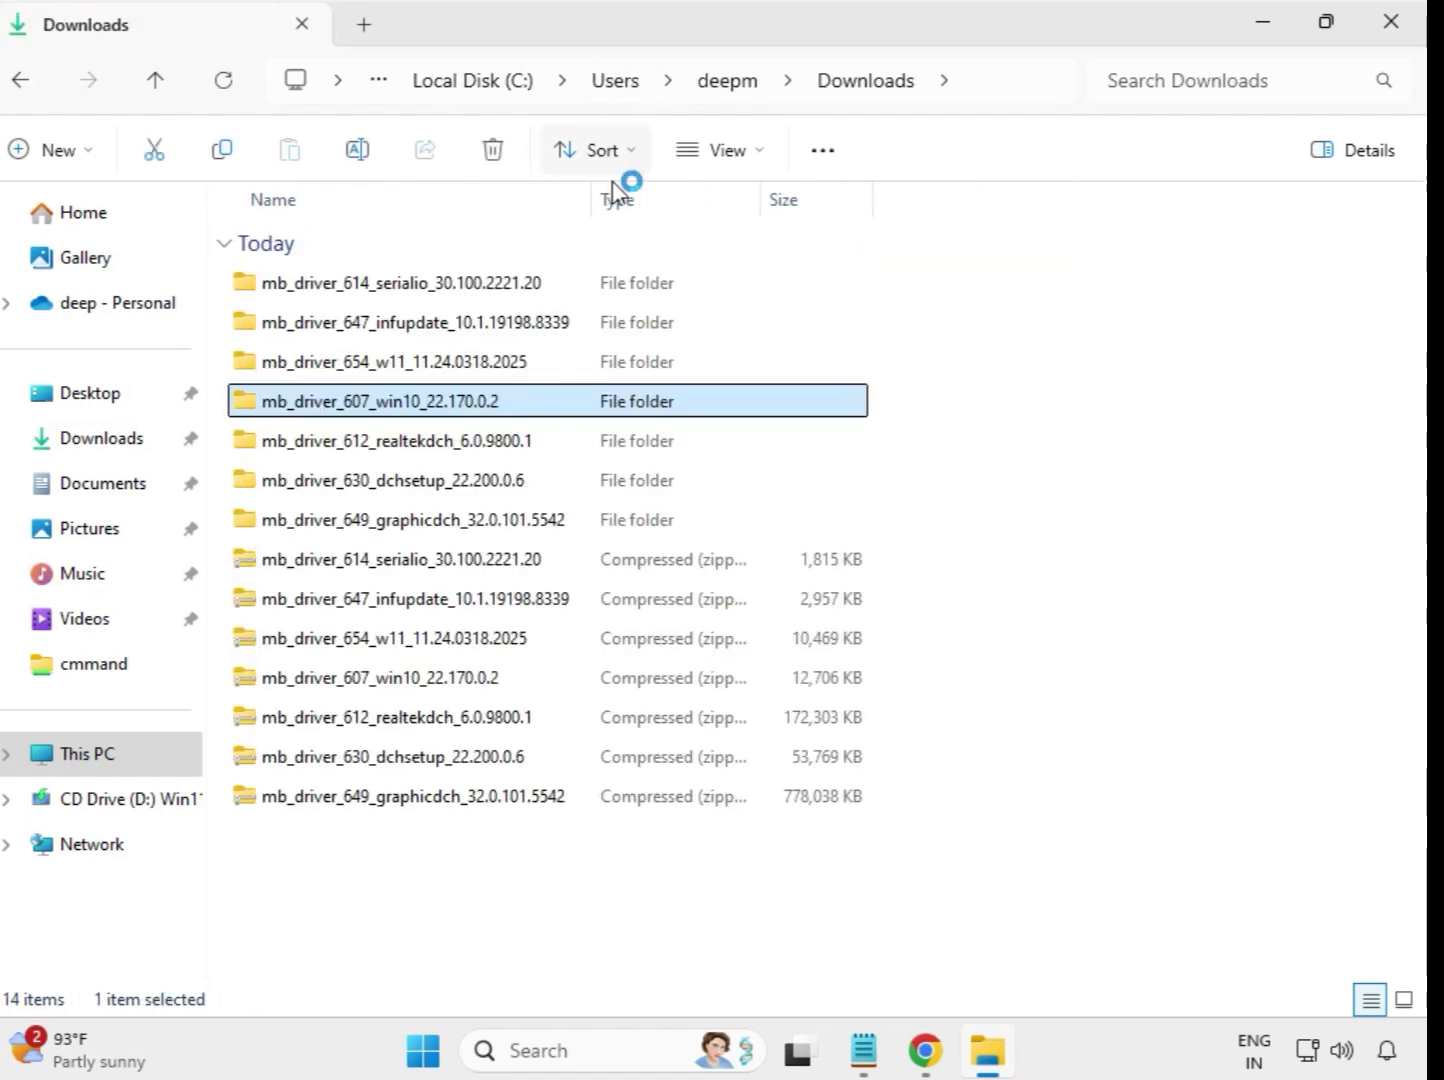
Run the mb_driver_612_realtekdch_6.0.9800.1 installer from its extracted folder as administrator, allow it to make changes, and return to Downloads
click(490, 450)
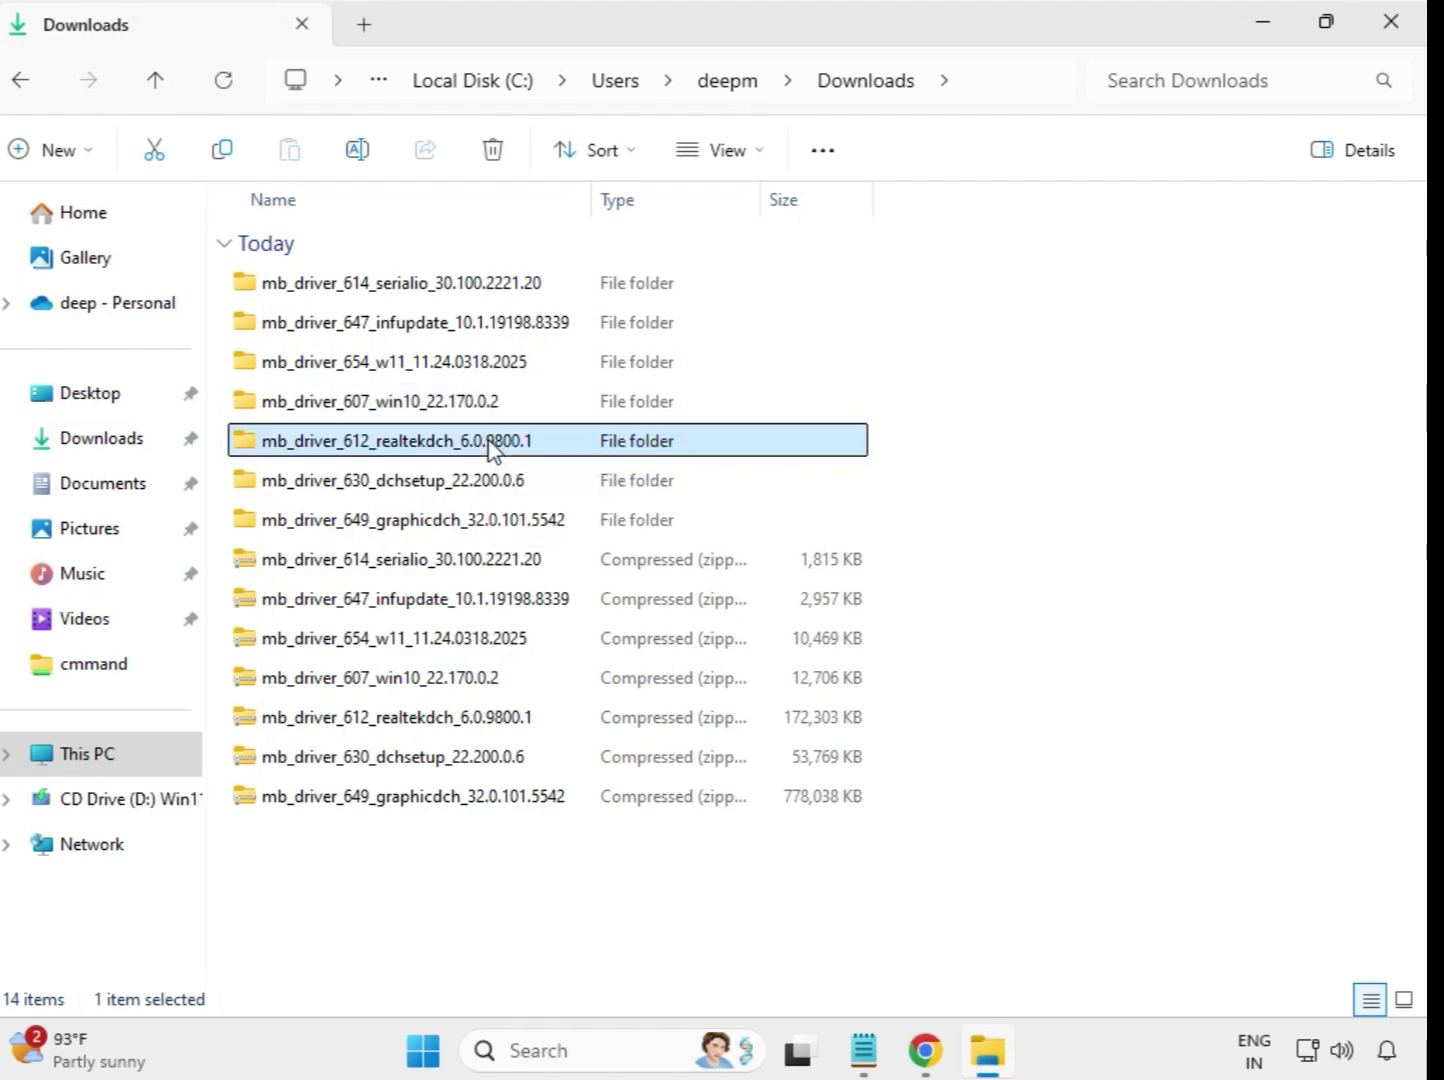
double_click(578, 446)
click(442, 287)
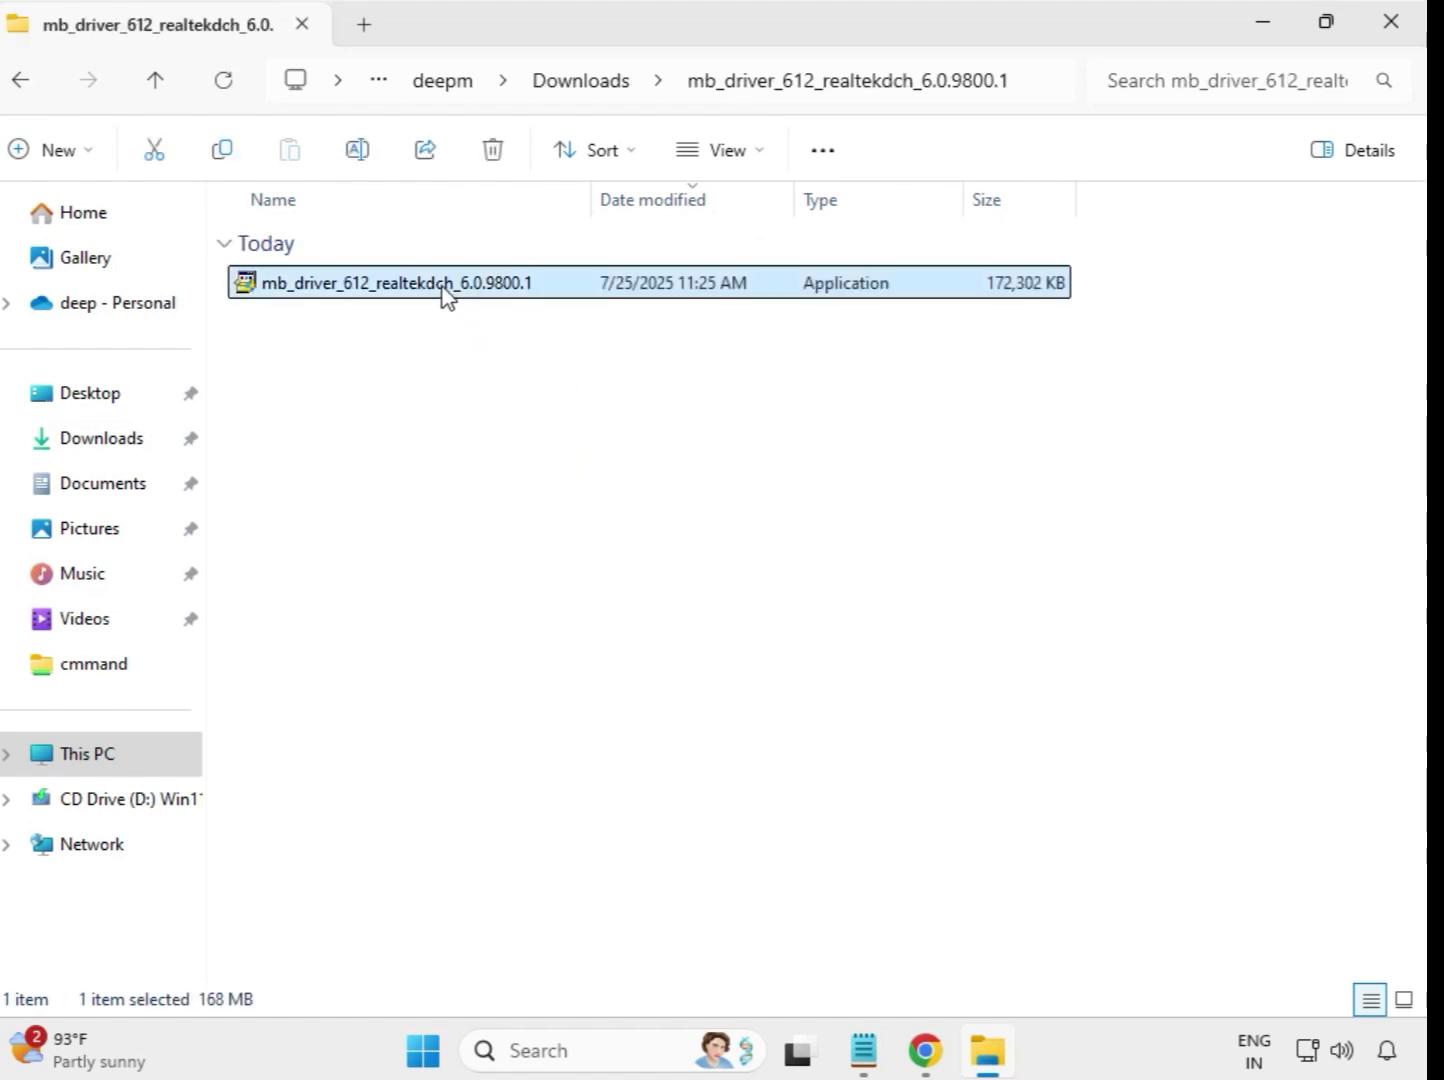
right_click(455, 302)
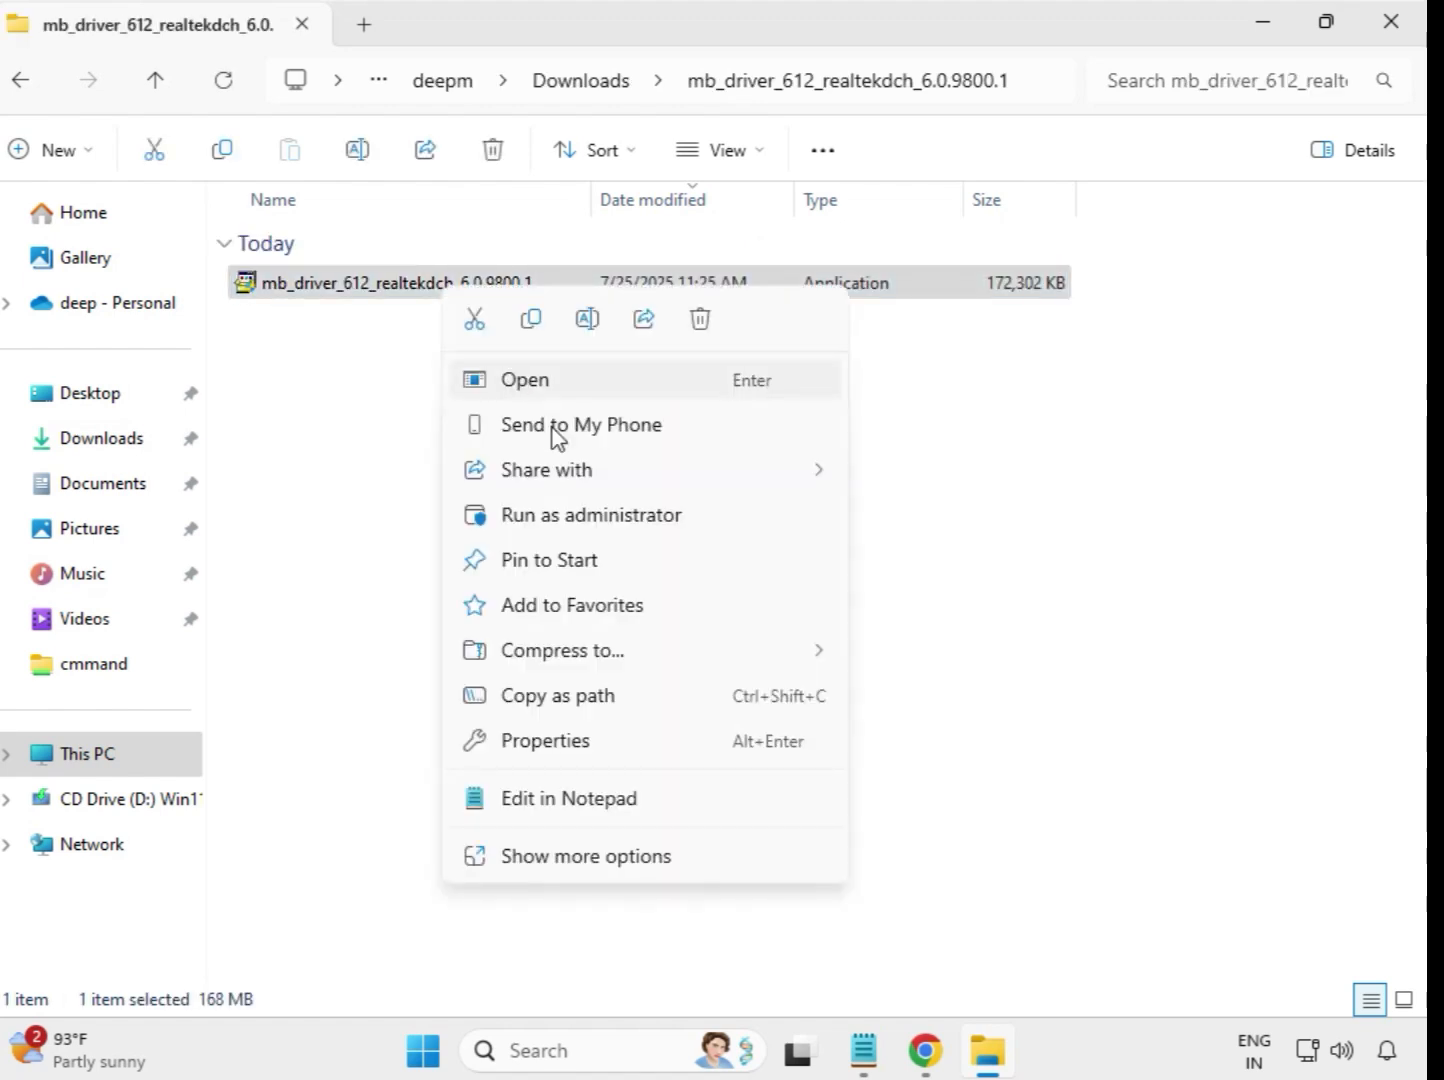
click(627, 528)
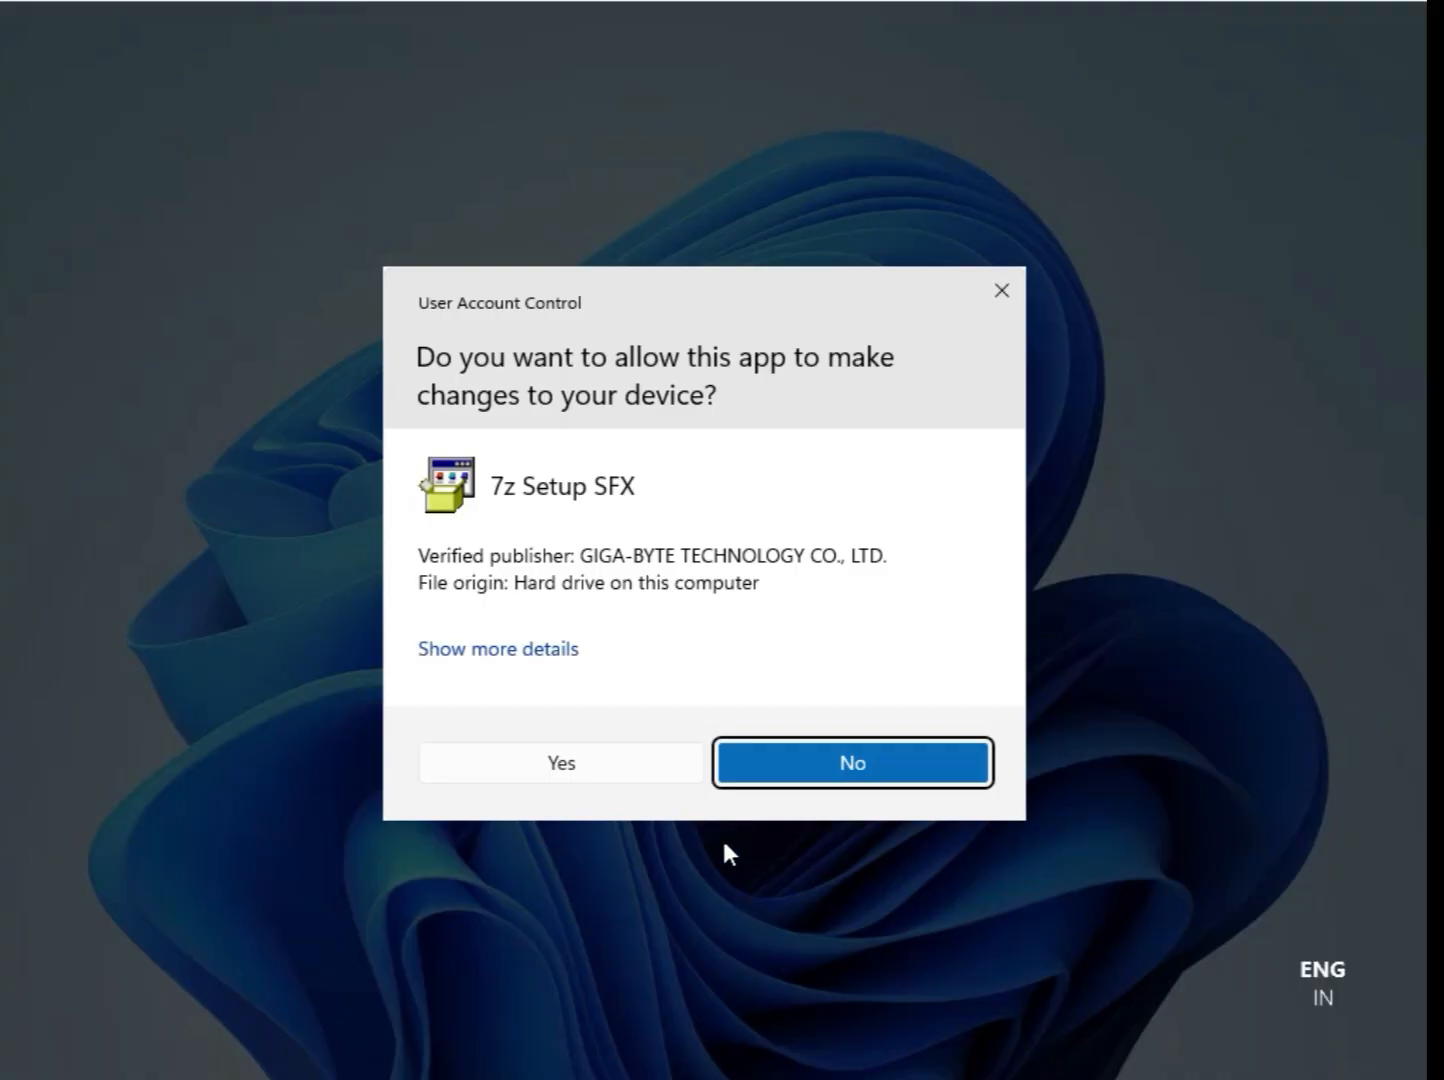
click(590, 761)
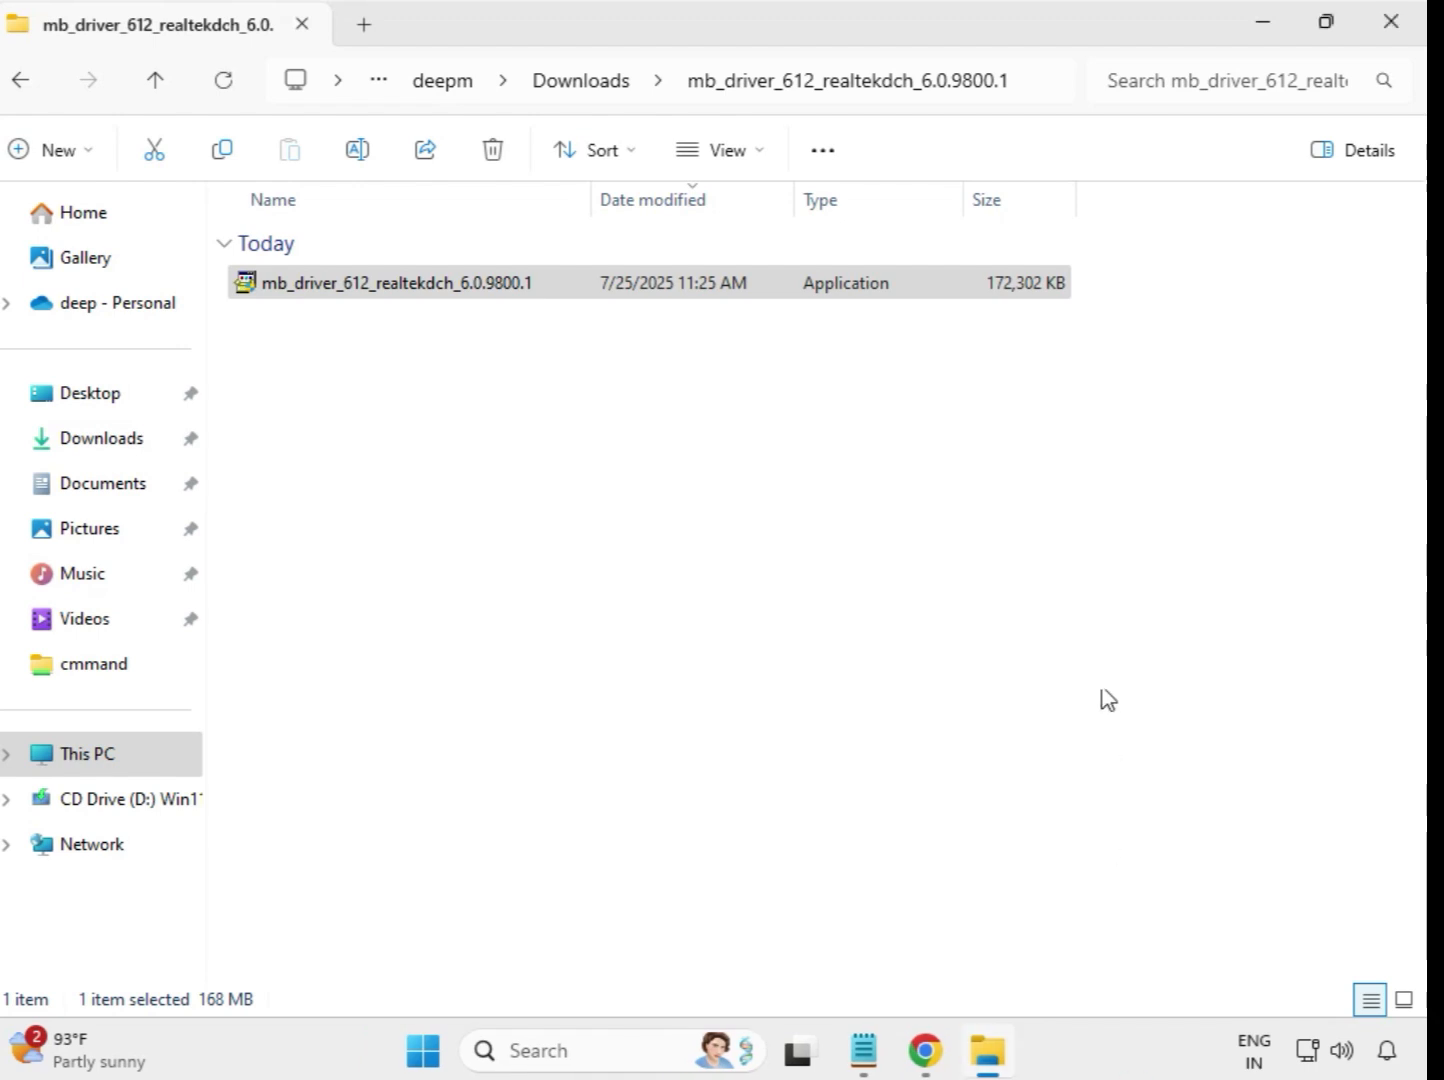
click(585, 90)
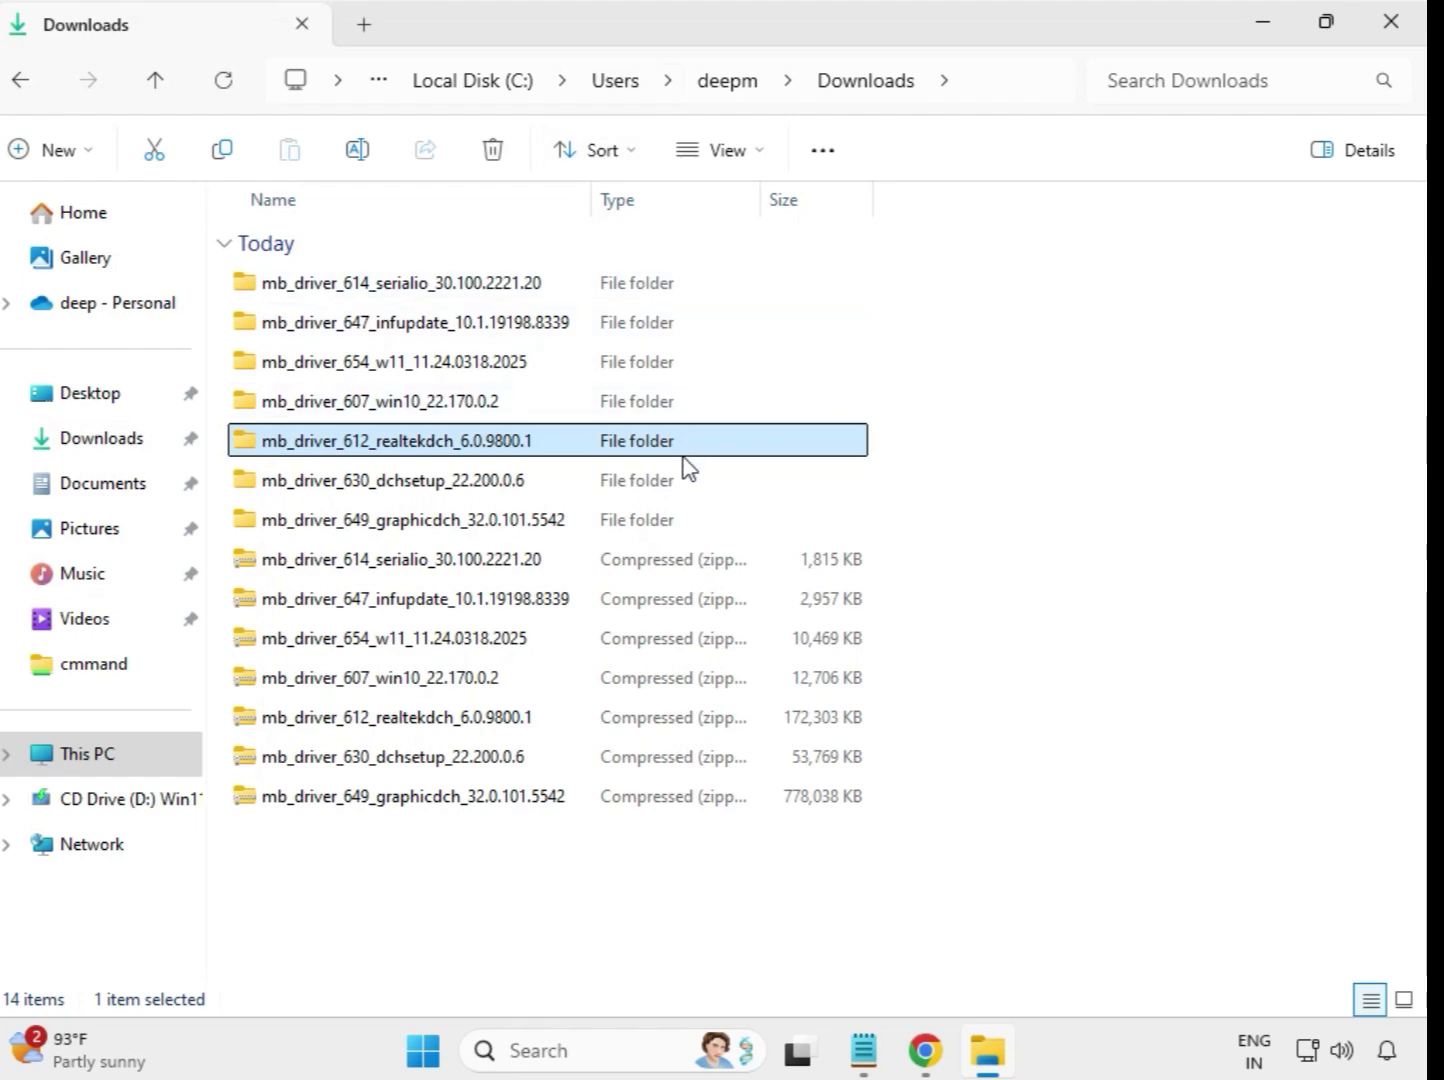
Run the mb_driver_630_dchsetup_22.200.0.6 installer from its extracted folder as administrator, allow it to make changes, and return to Downloads
click(476, 492)
click(482, 526)
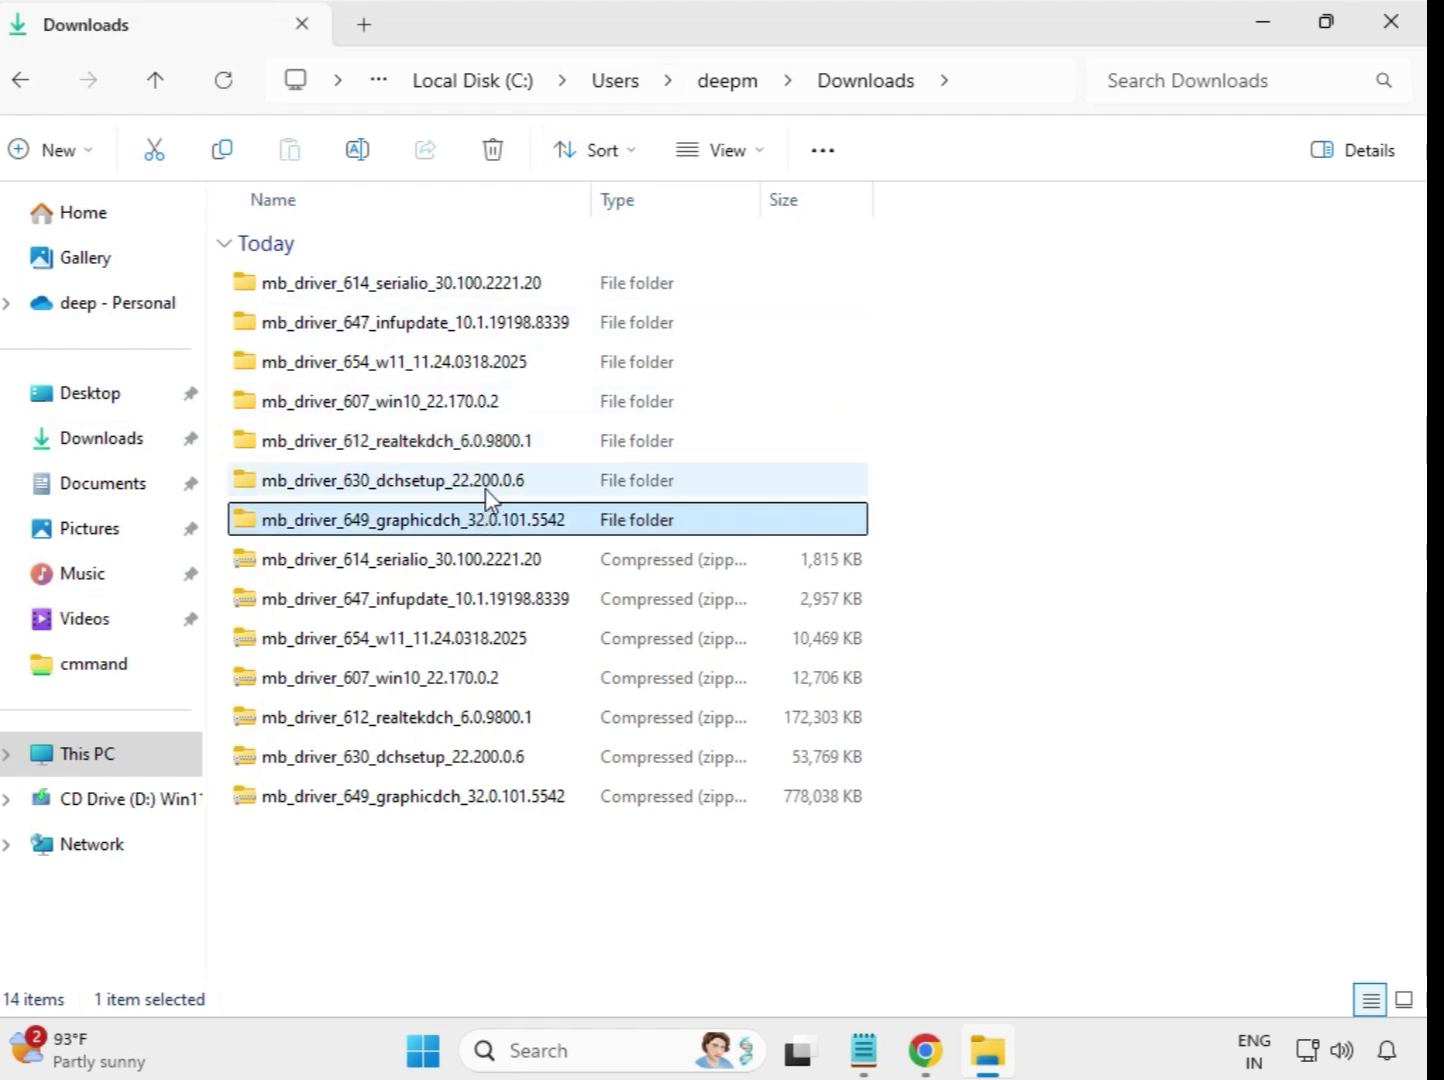
click(477, 489)
double_click(471, 492)
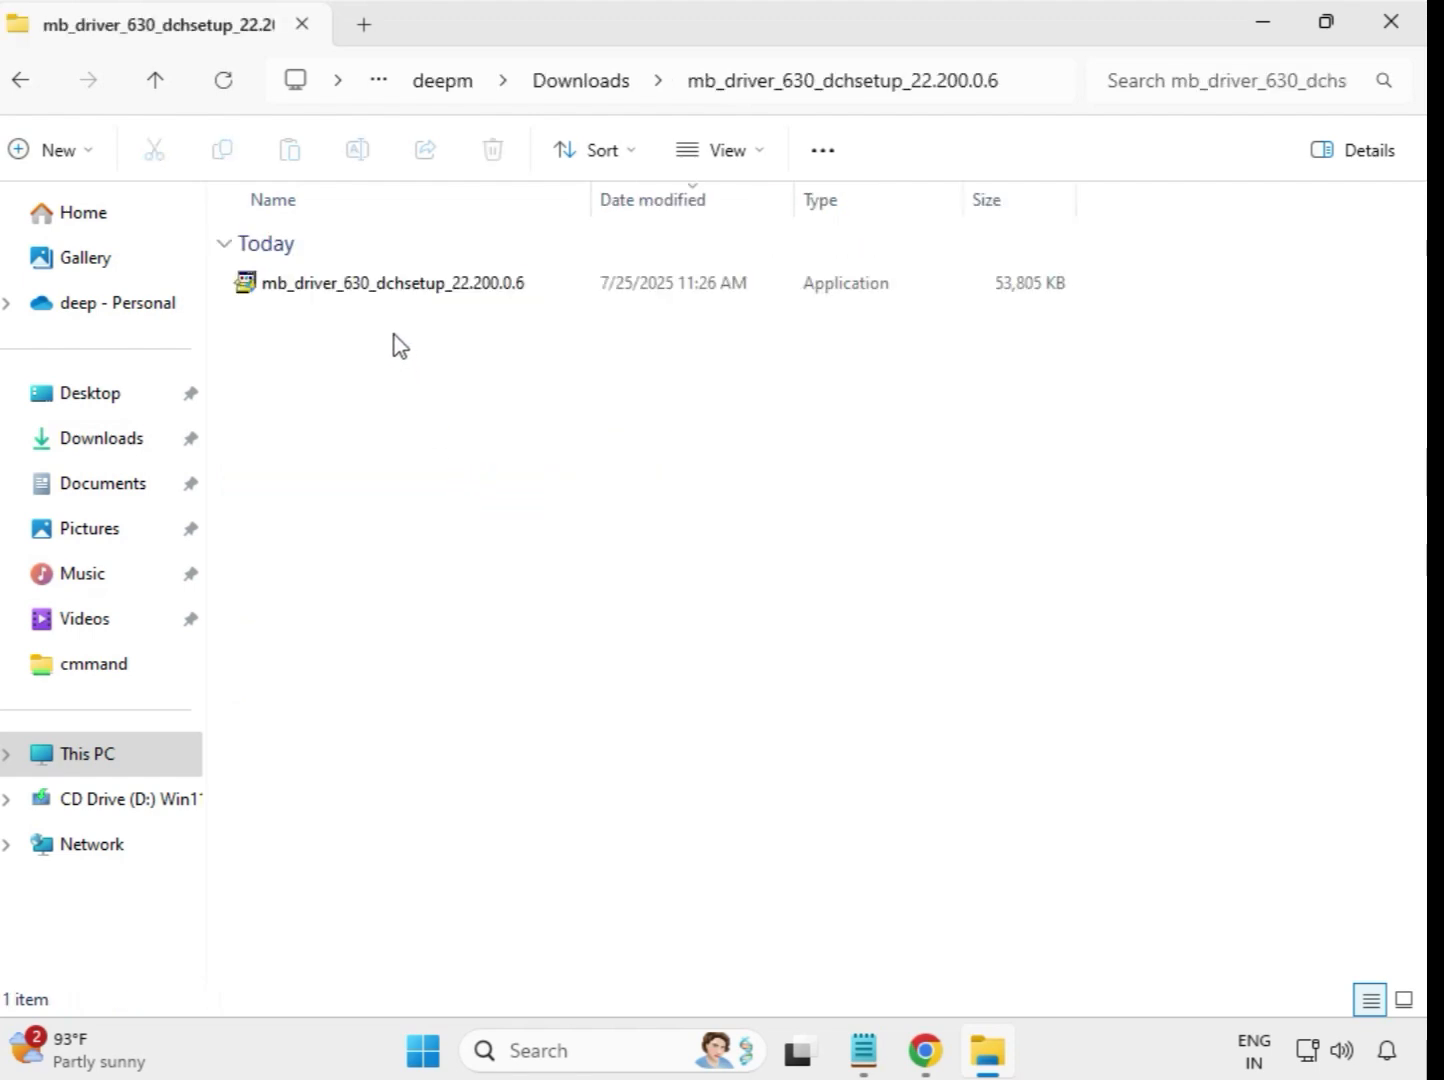
click(387, 291)
right_click(387, 292)
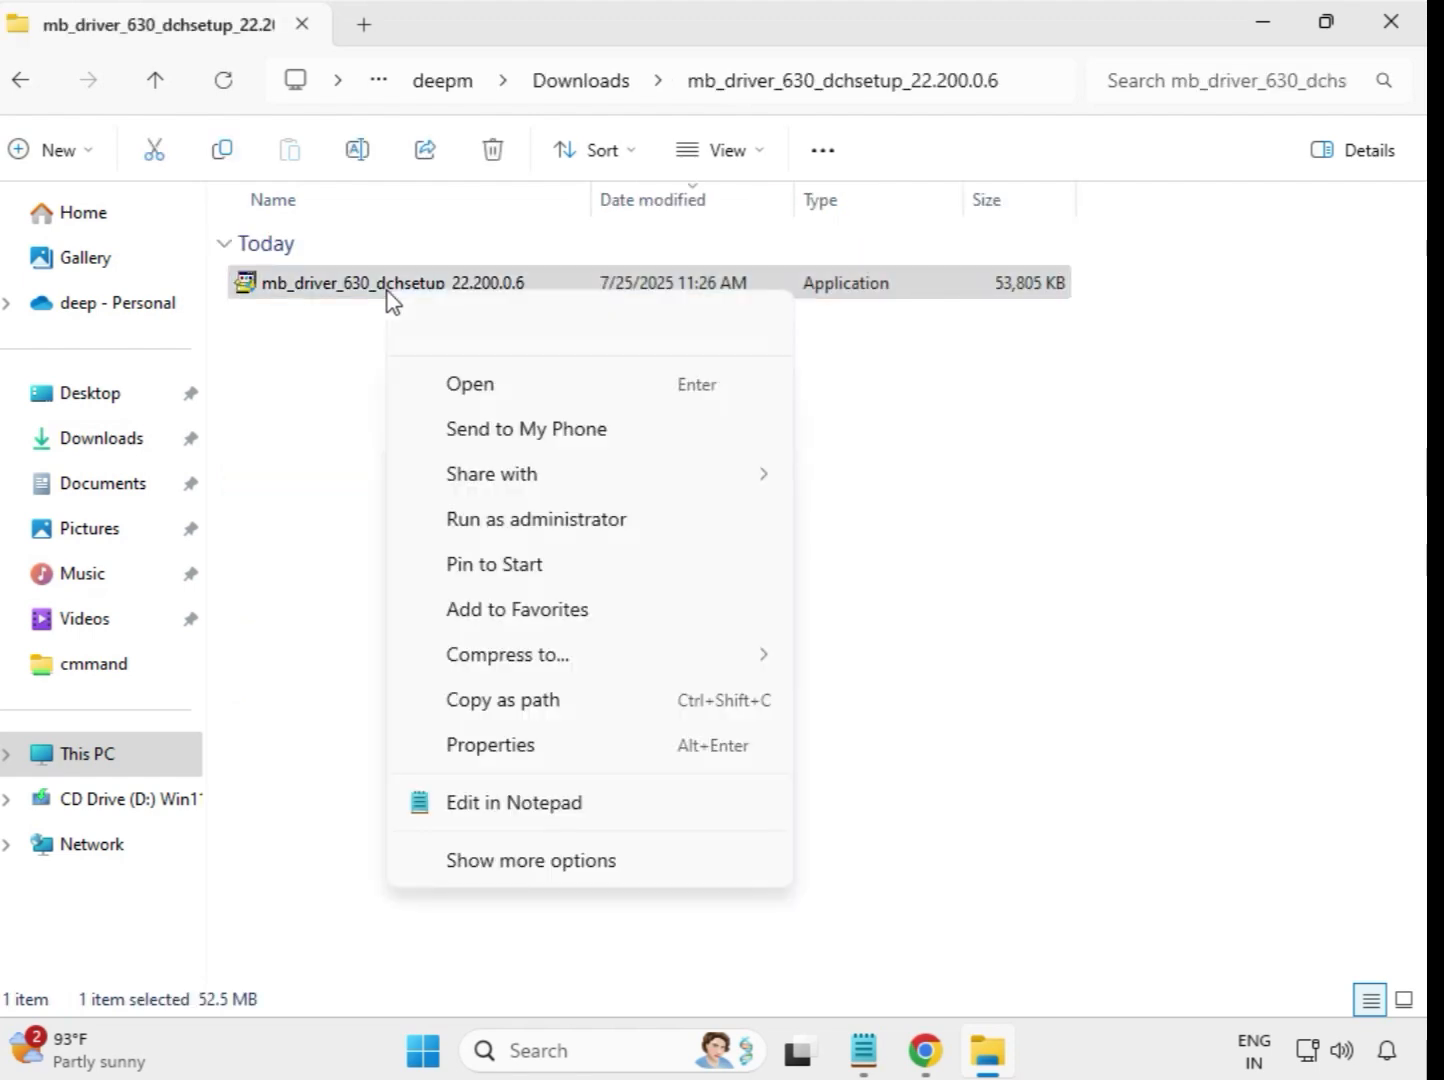
click(550, 517)
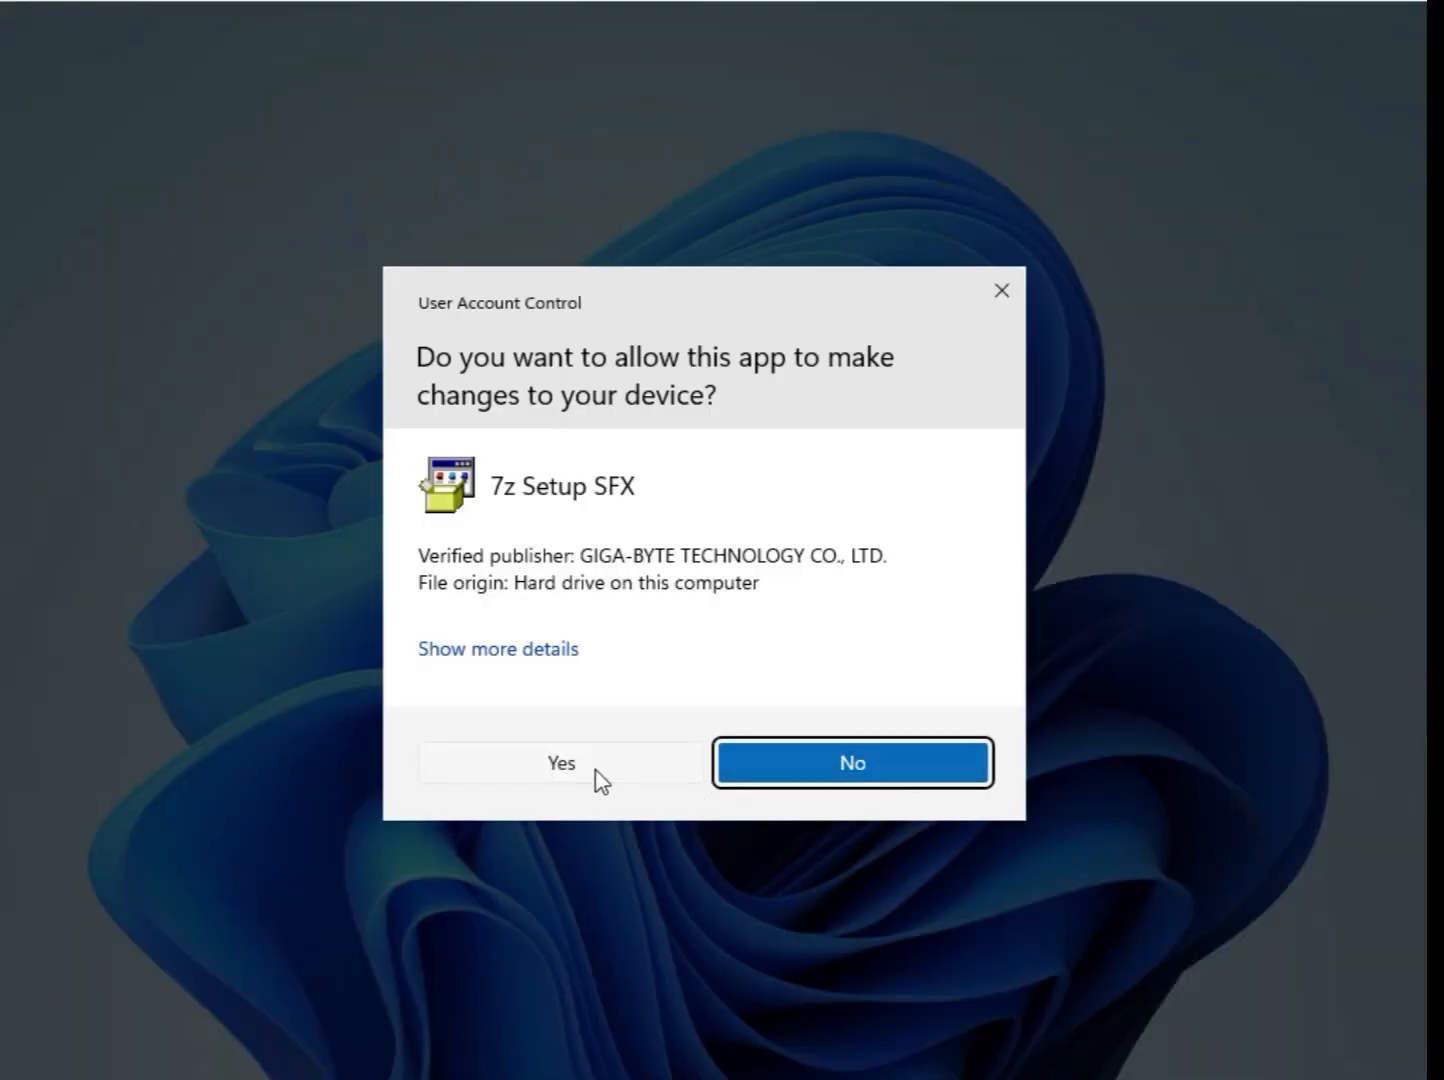
click(593, 772)
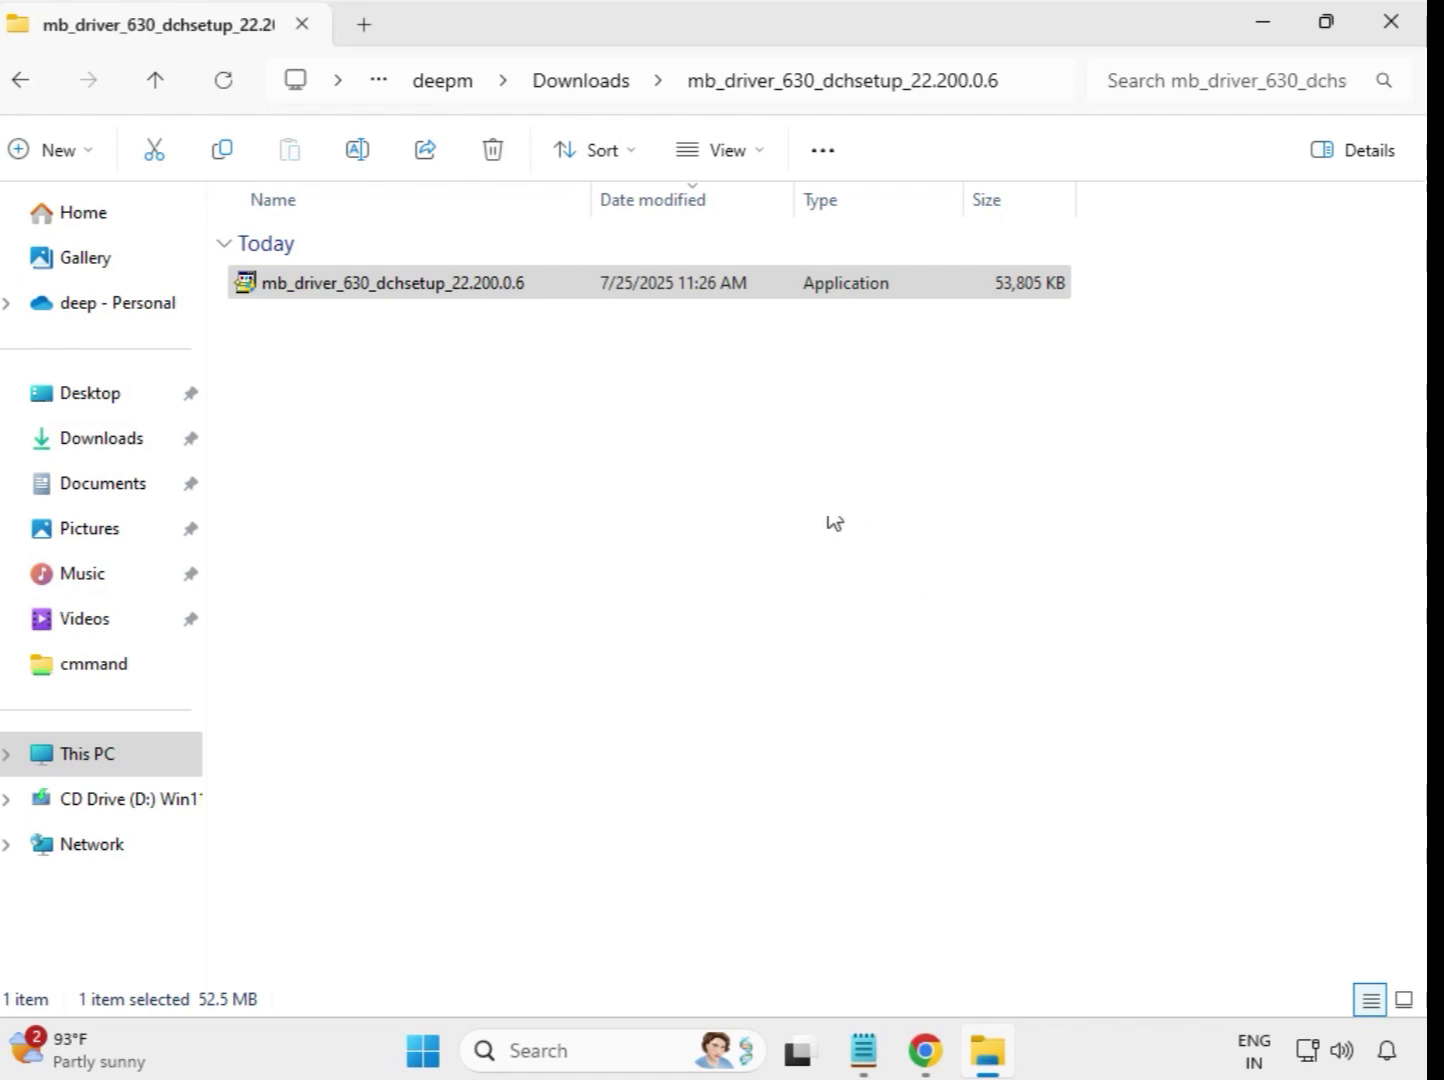
click(582, 85)
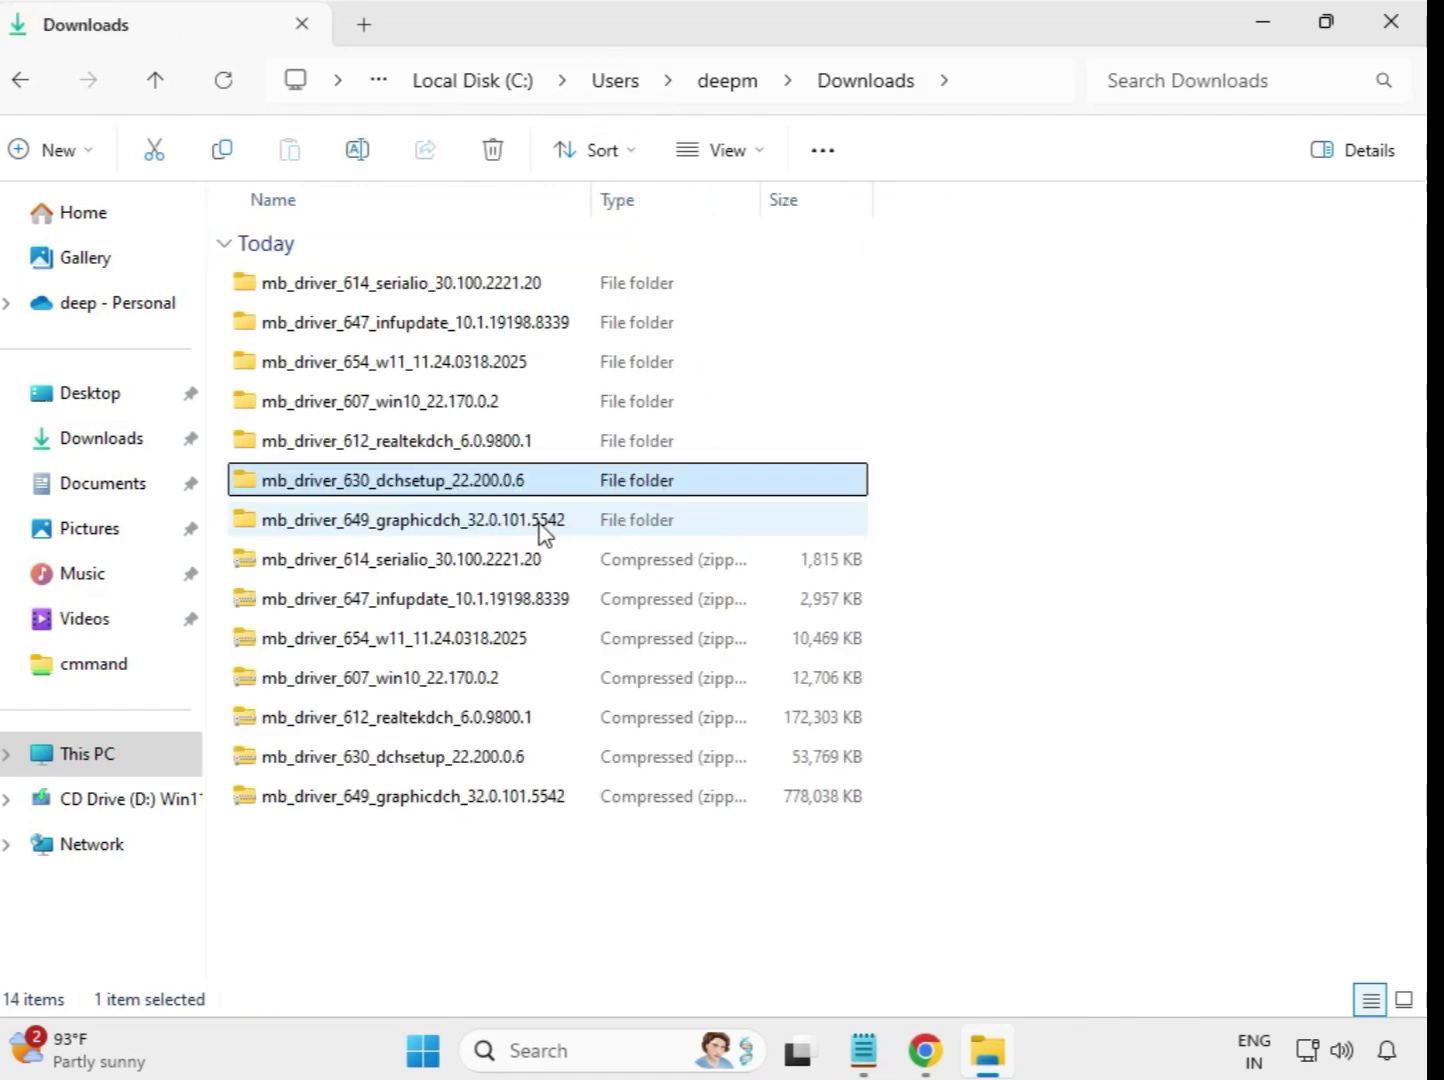
Run the mb_driver_649_graphicdch_32.0.101.5542 installer from its extracted folder as administrator and allow it to make changes
click(435, 521)
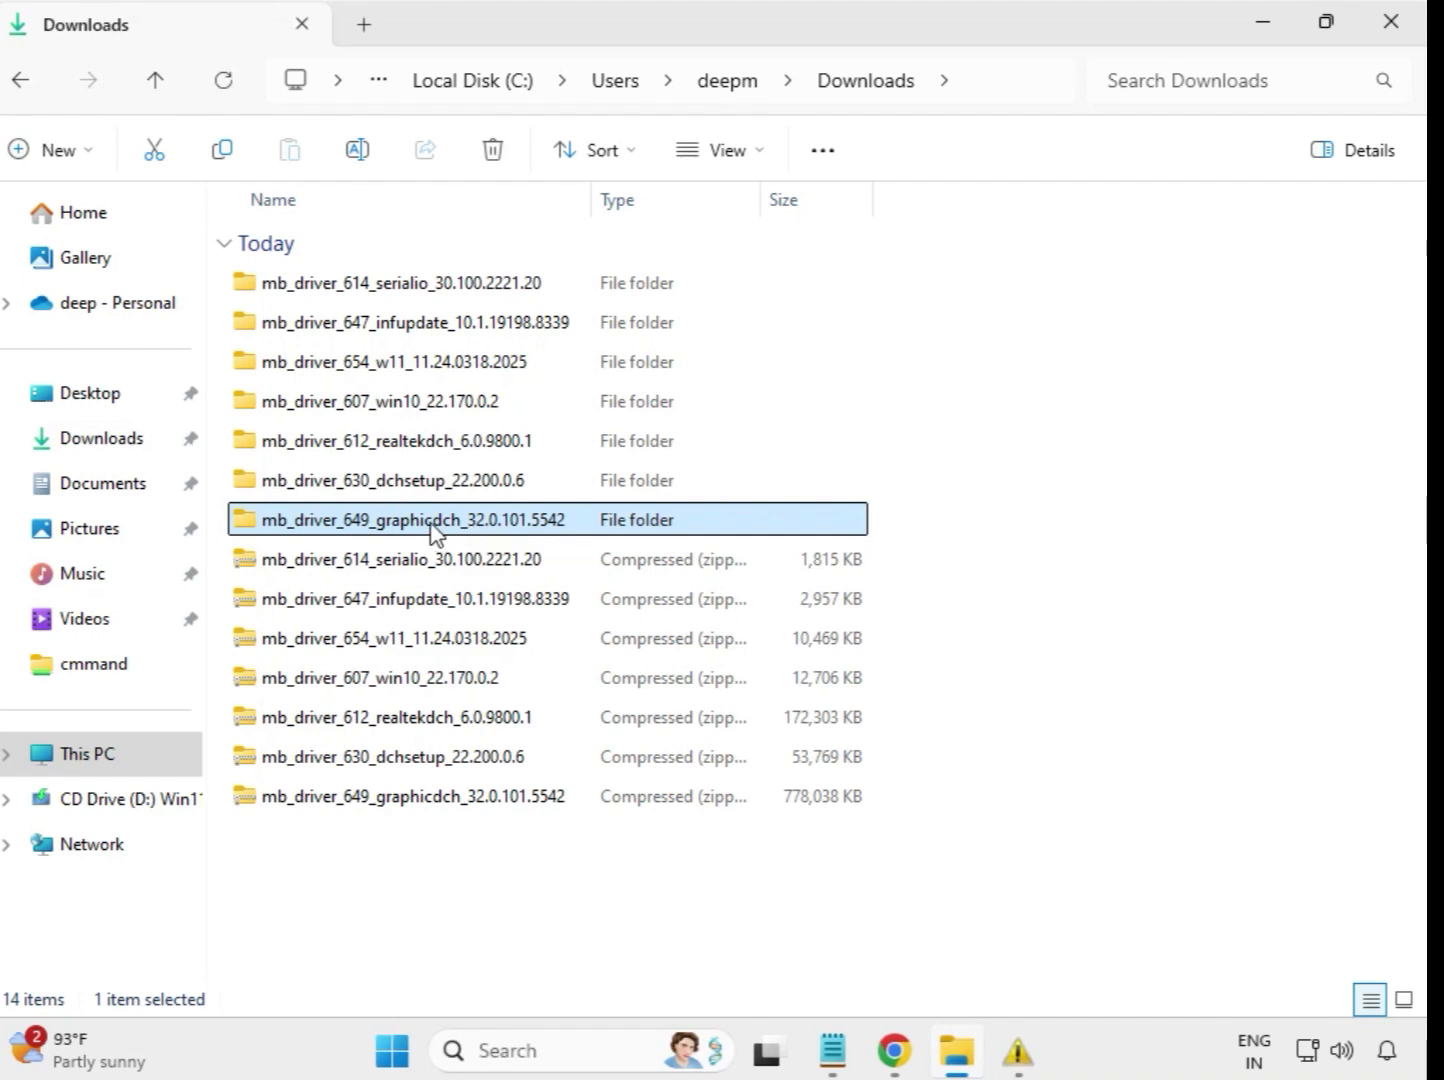
double_click(463, 522)
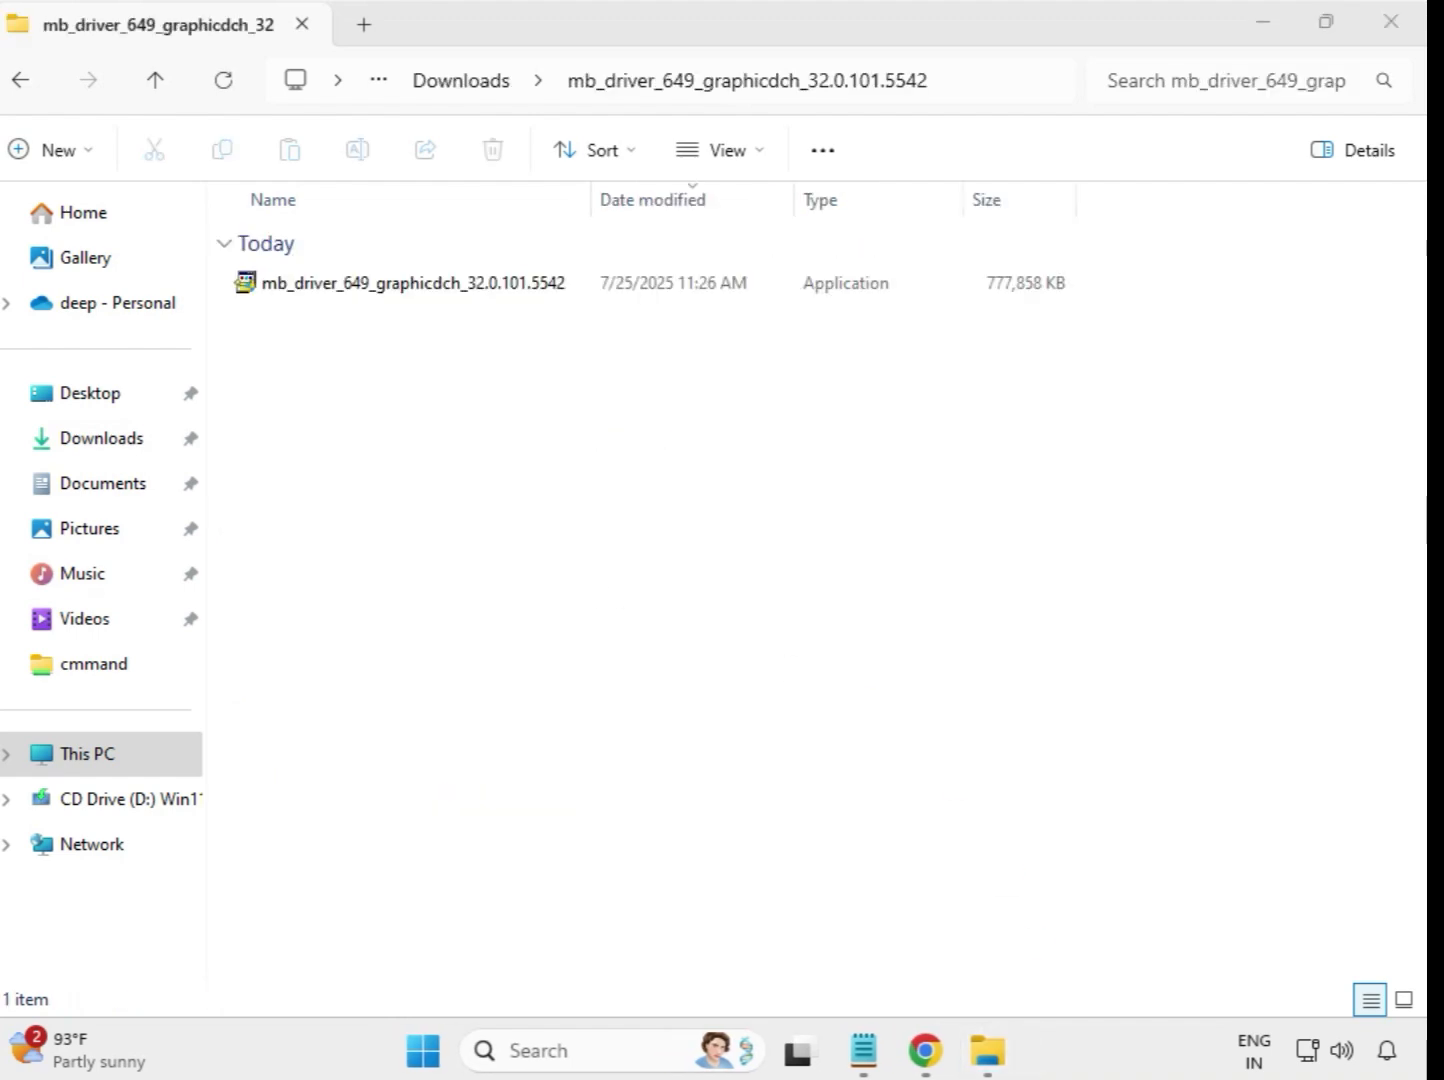
click(468, 289)
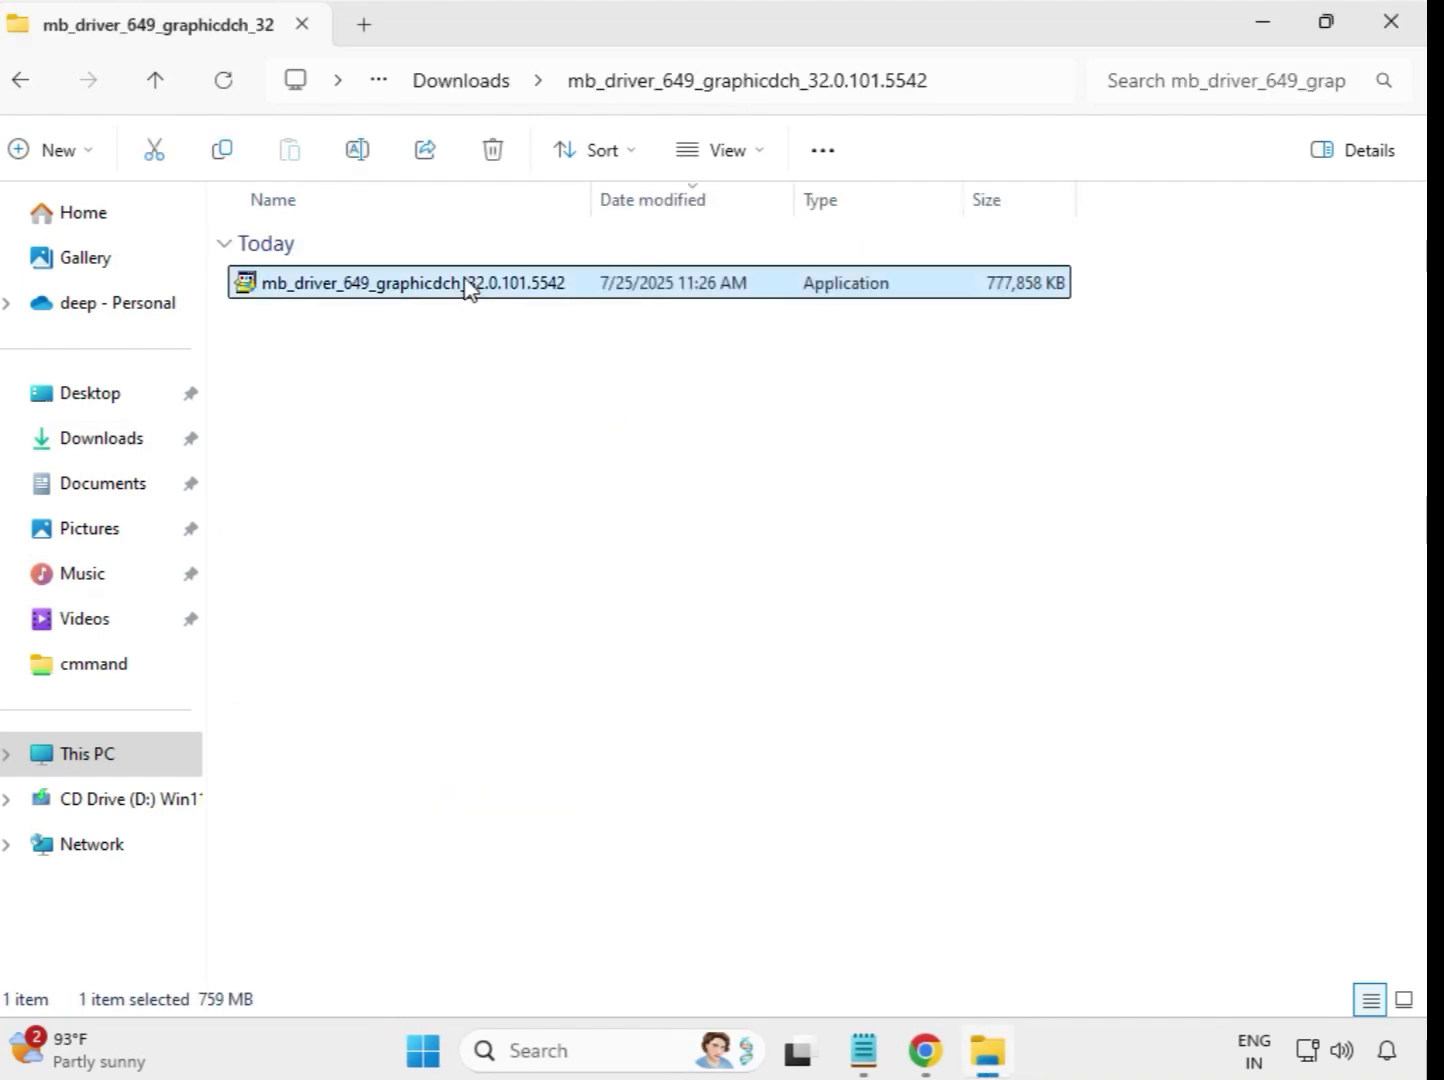
right_click(472, 290)
click(608, 516)
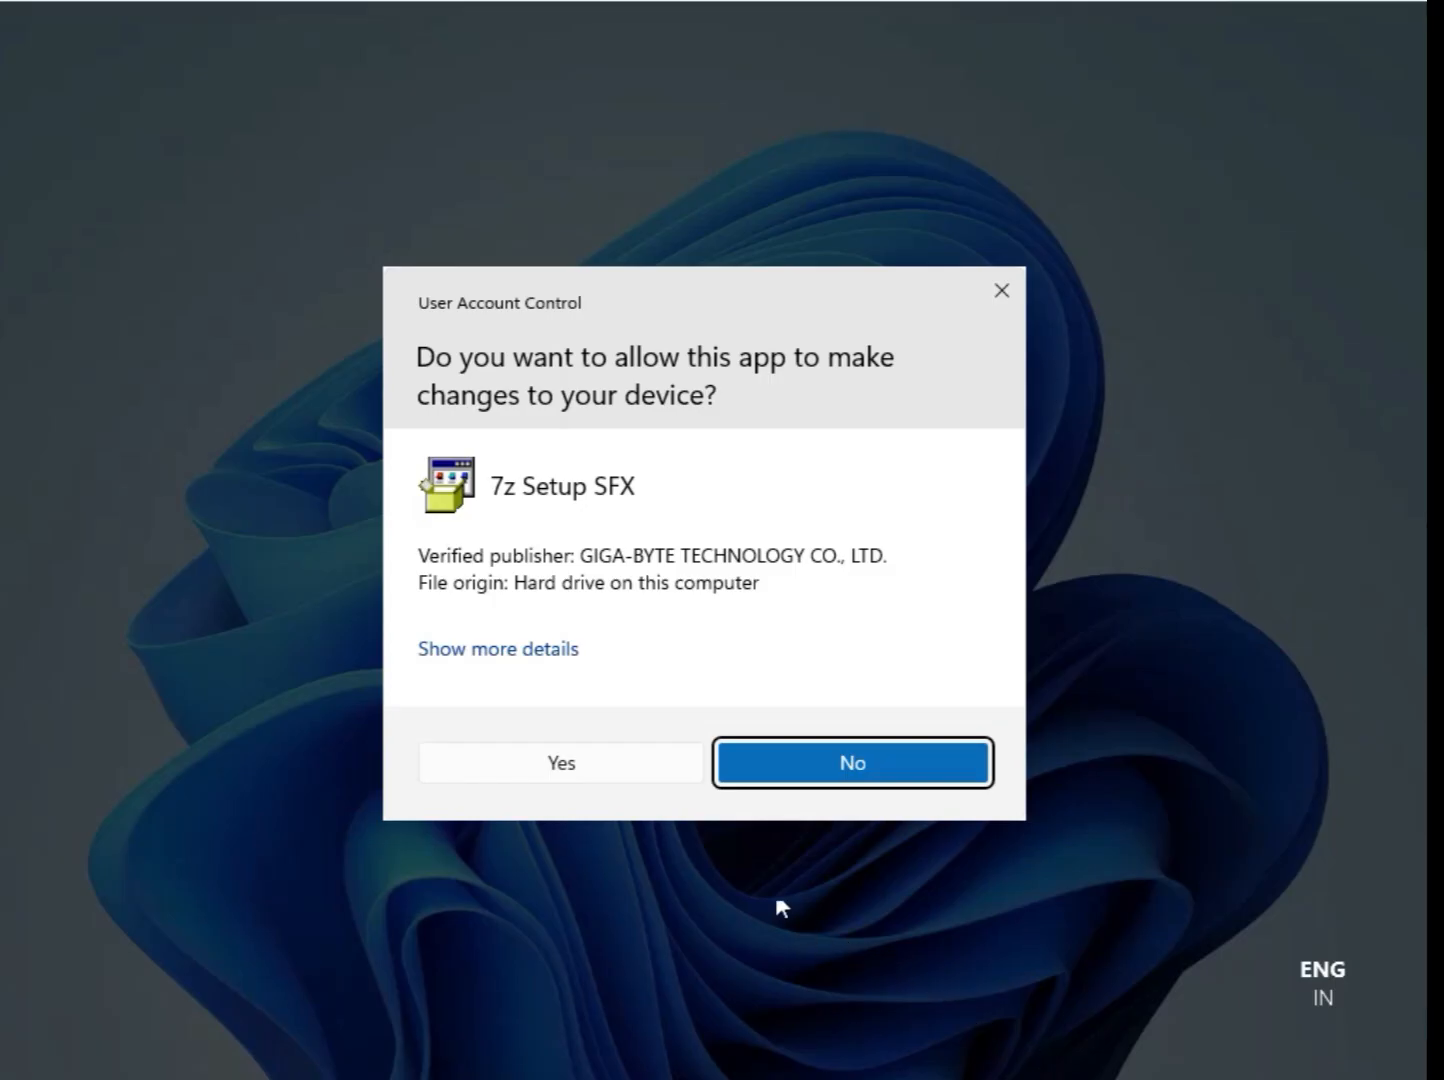
click(567, 763)
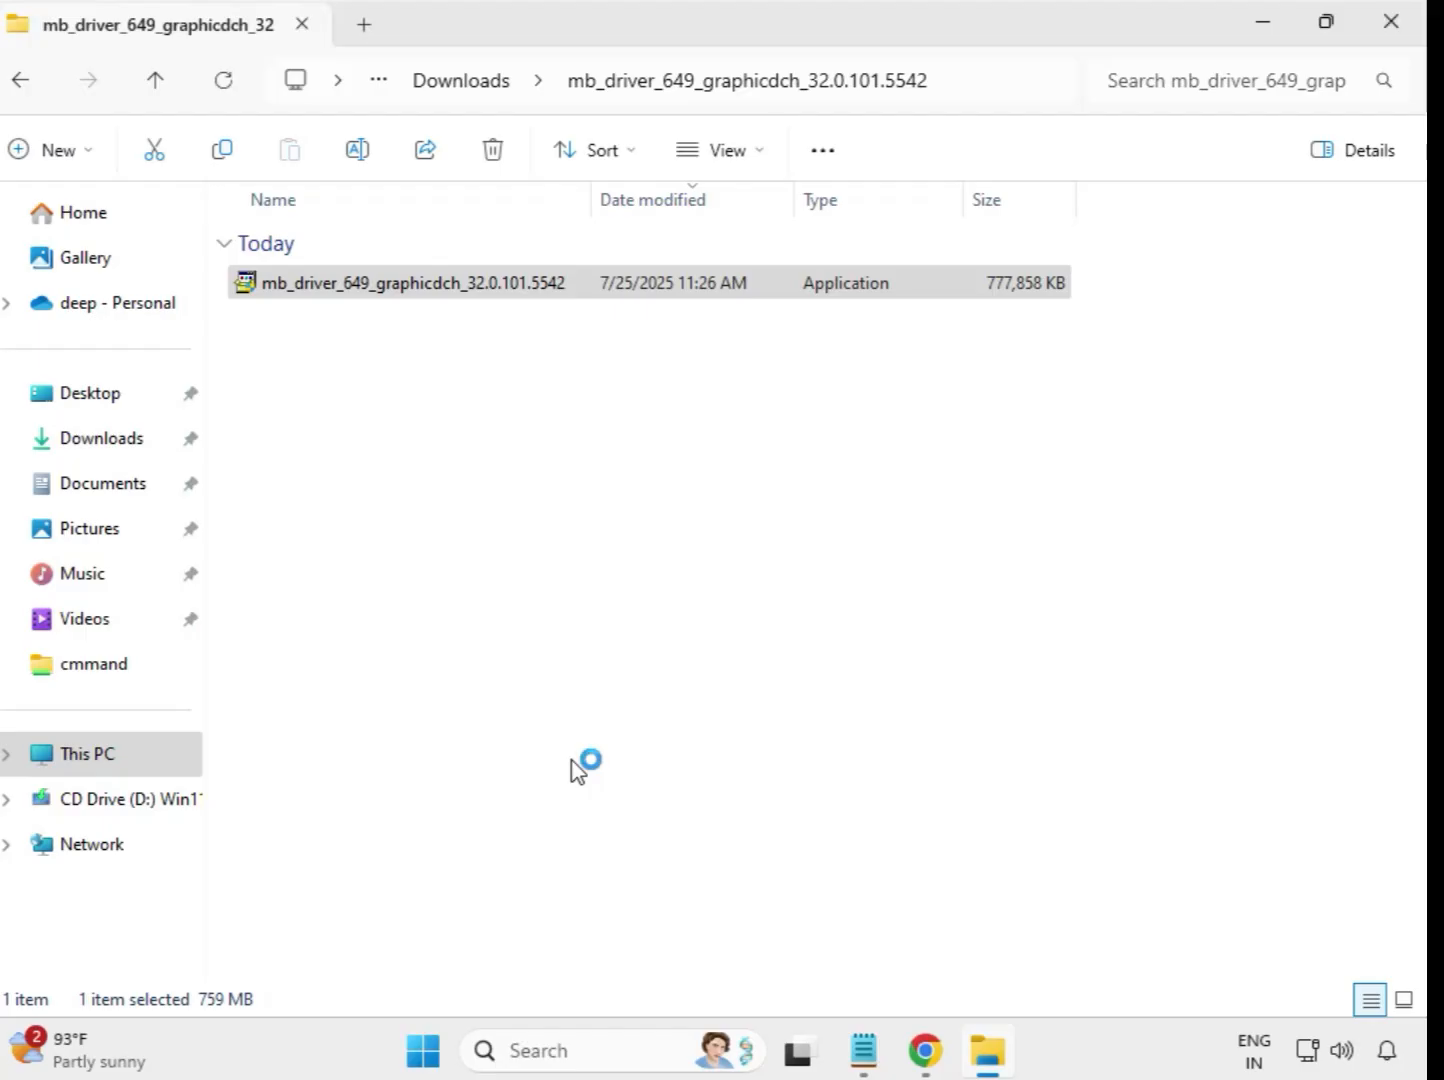